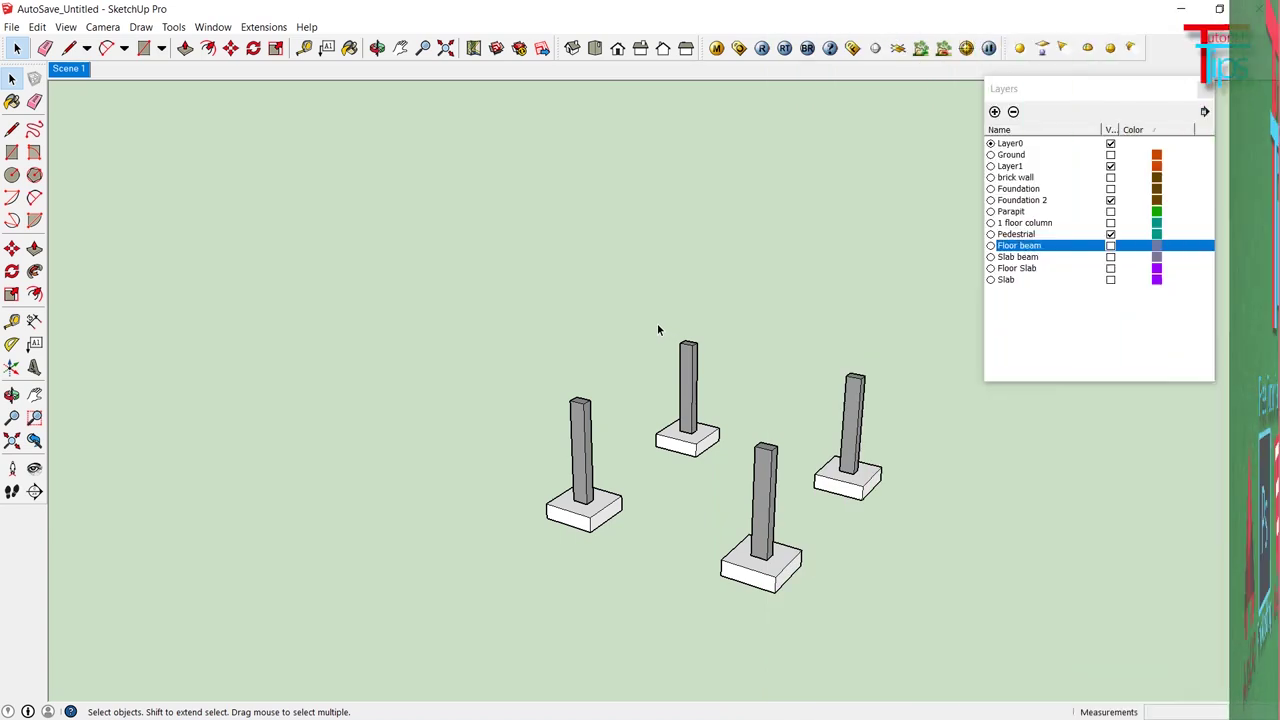
Step: Turn on the Floor beam, Floor Slab, 1 floor column and Slab layers, orbiting around the frame
key("o")
mouse_move(648, 329)
left_mouse_down()
mouse_move(627, 348)
mouse_move(863, 386)
mouse_move(511, 289)
left_mouse_up()
key("space")
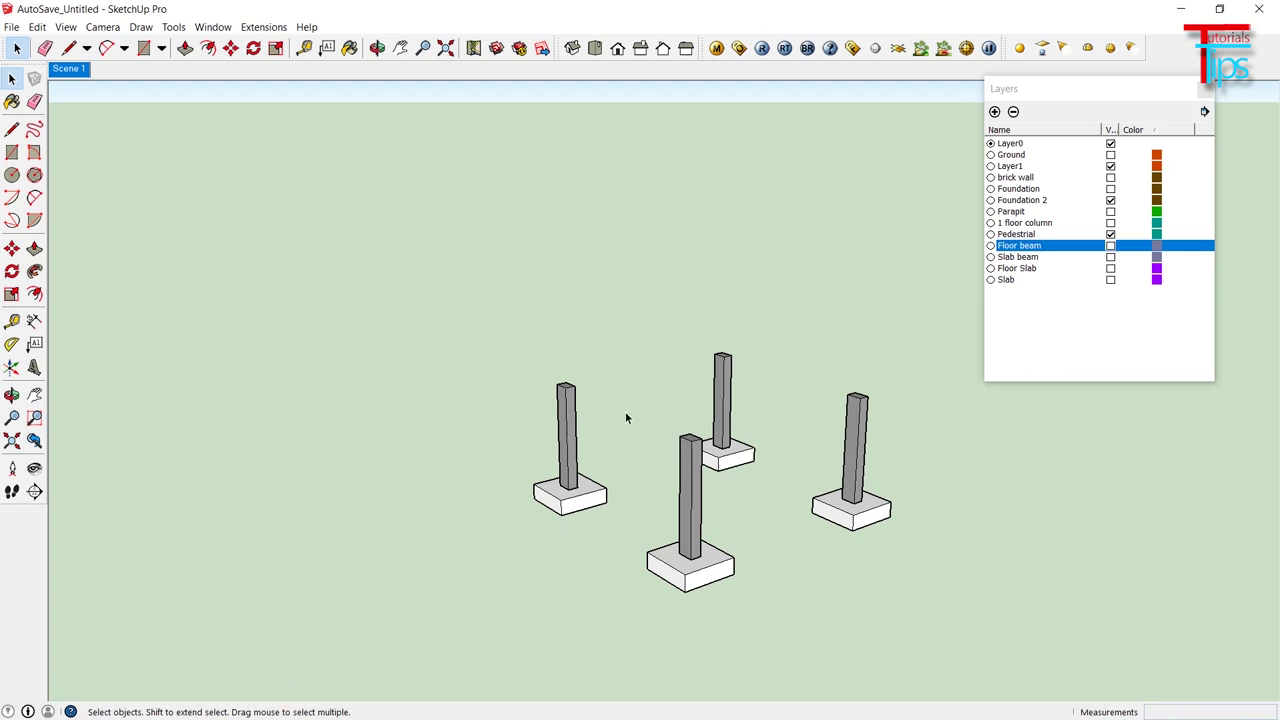
key("o")
left_click_drag(584, 340, 702, 418)
key("space")
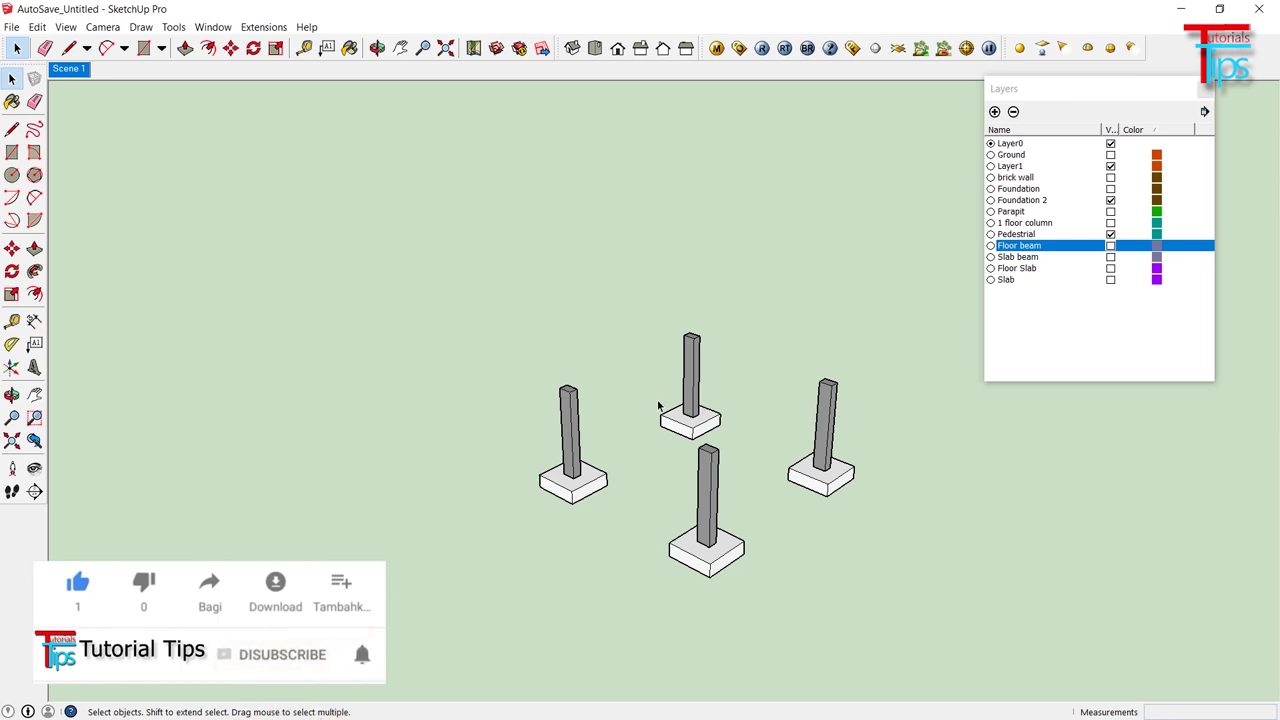
left_click(1110, 245)
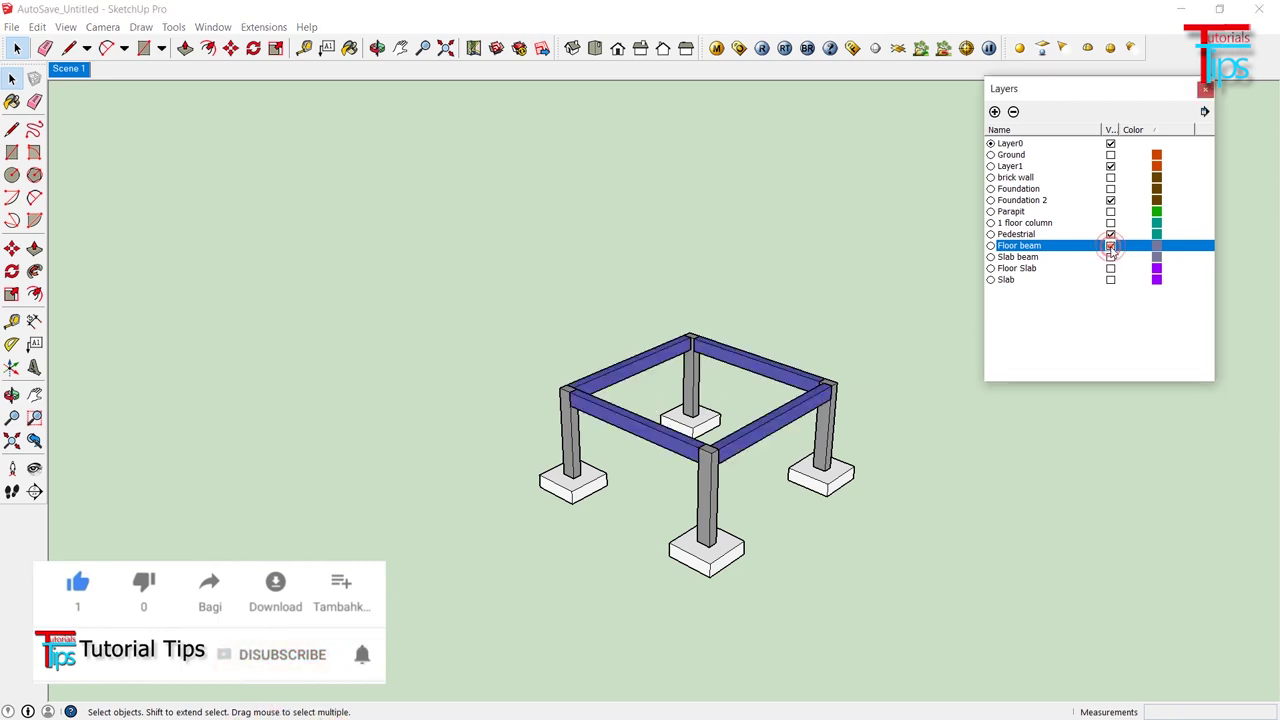
left_click(1110, 268)
left_click(1110, 222)
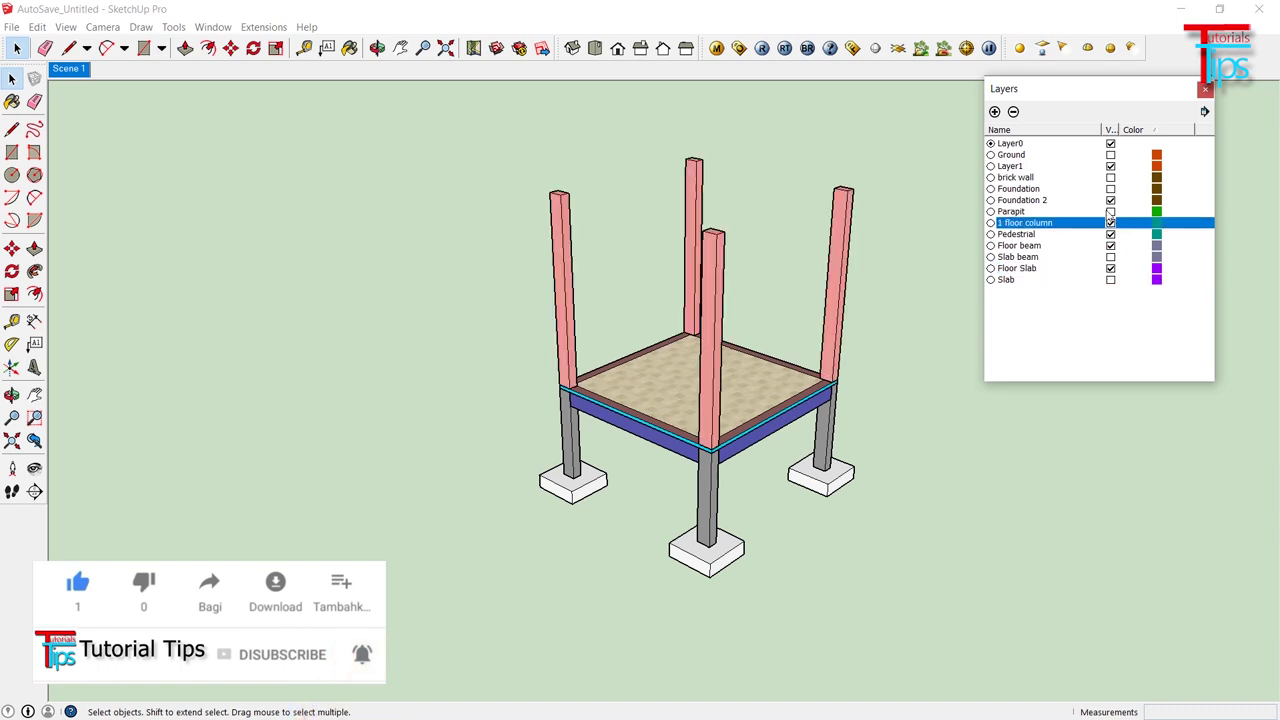
left_click(1110, 279)
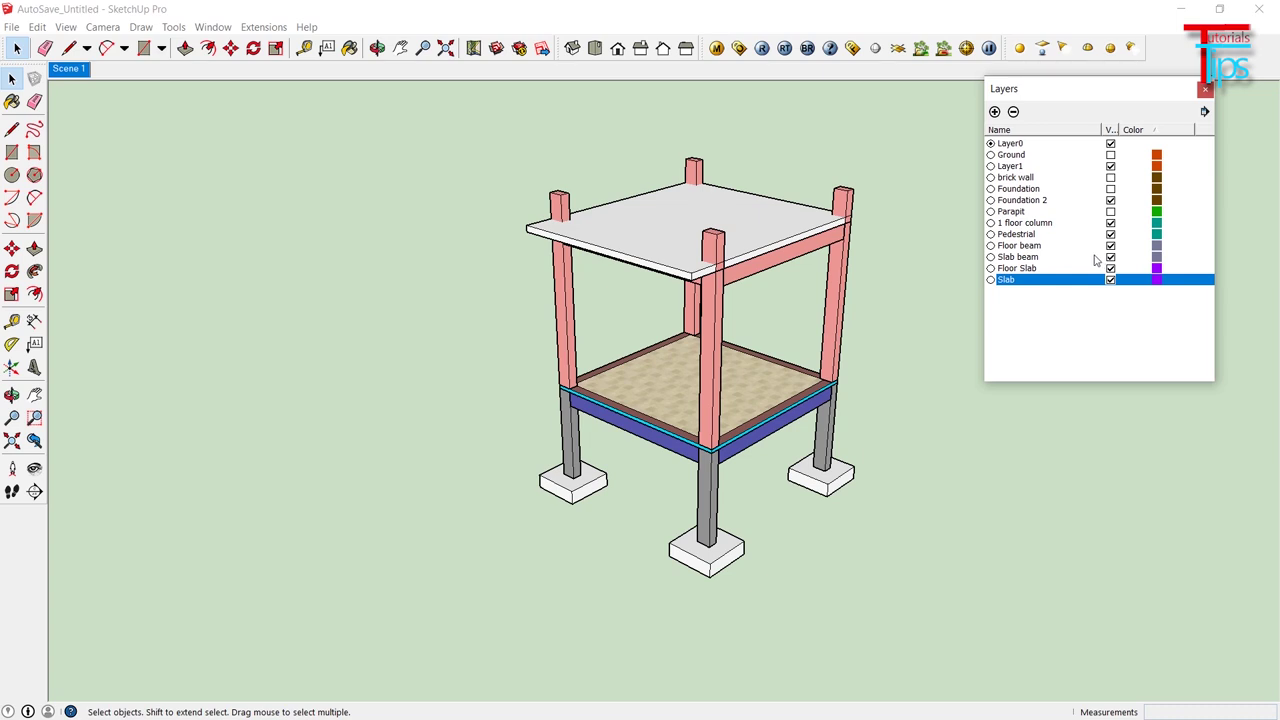
left_click_drag(716, 314, 843, 334)
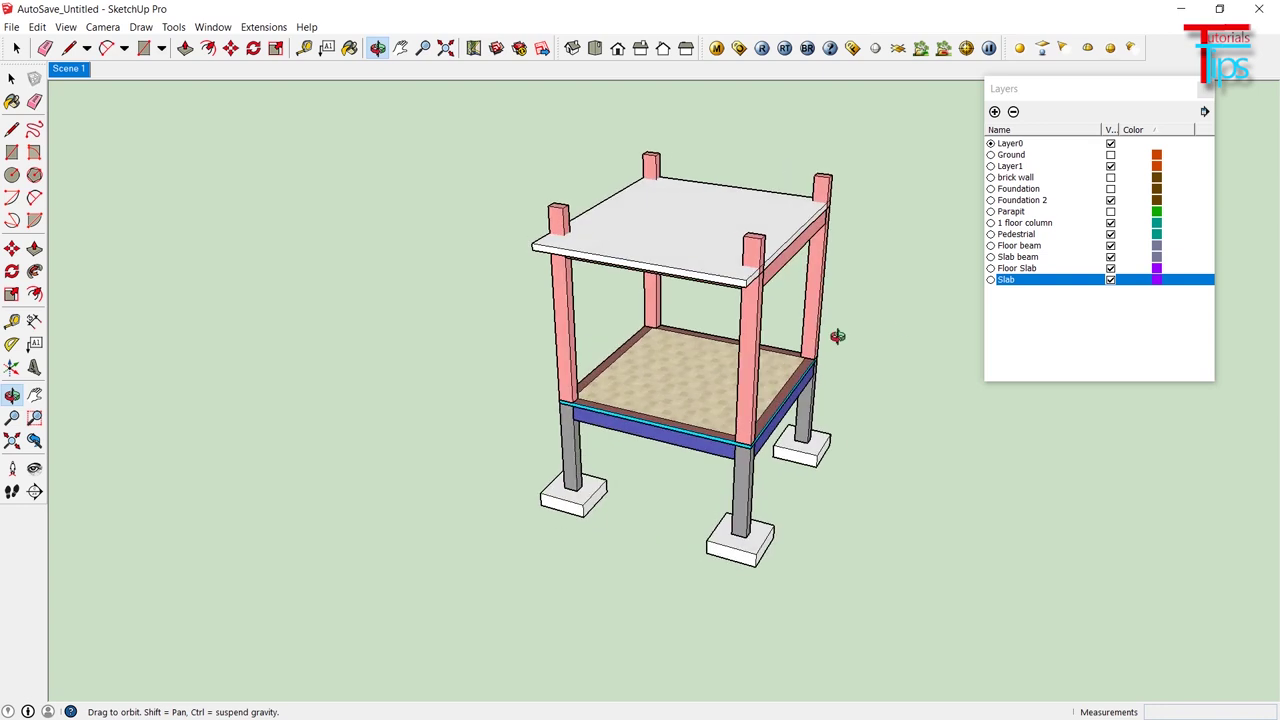
Step: Orbit around the structure to view it from several angles
left_click_drag(618, 307, 500, 296)
left_click_drag(812, 332, 540, 292)
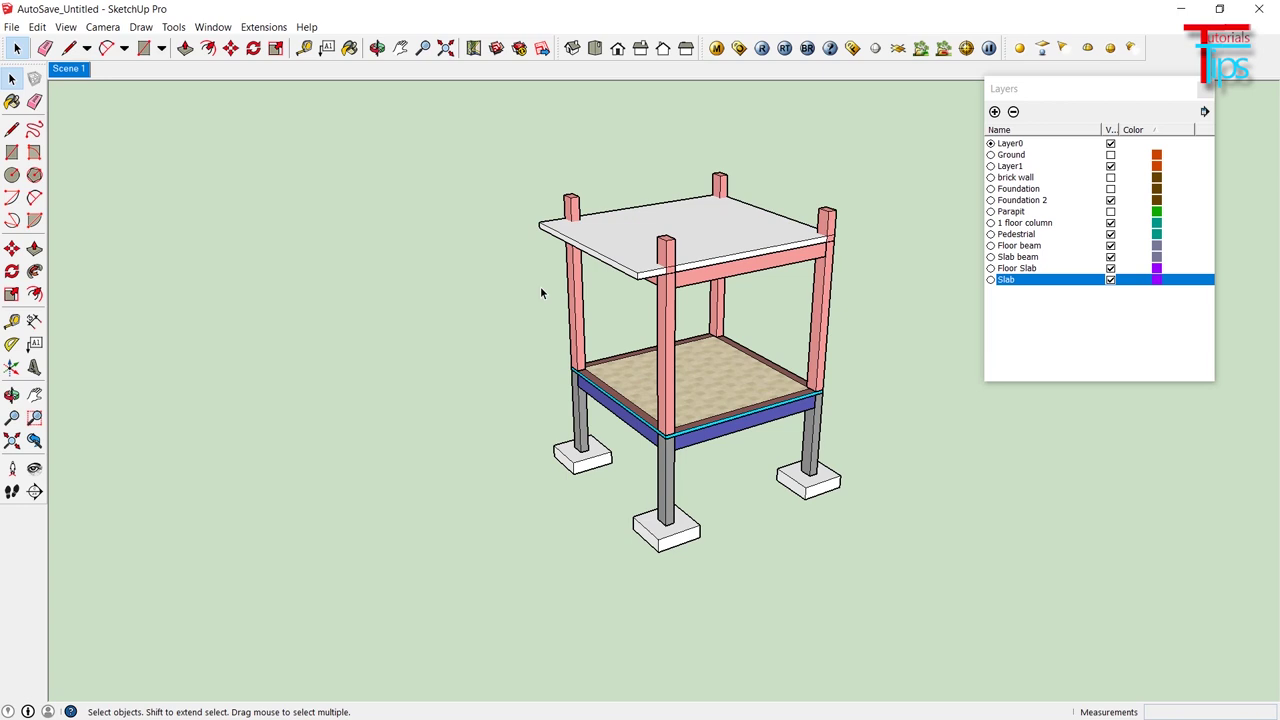
left_click_drag(540, 292, 790, 300)
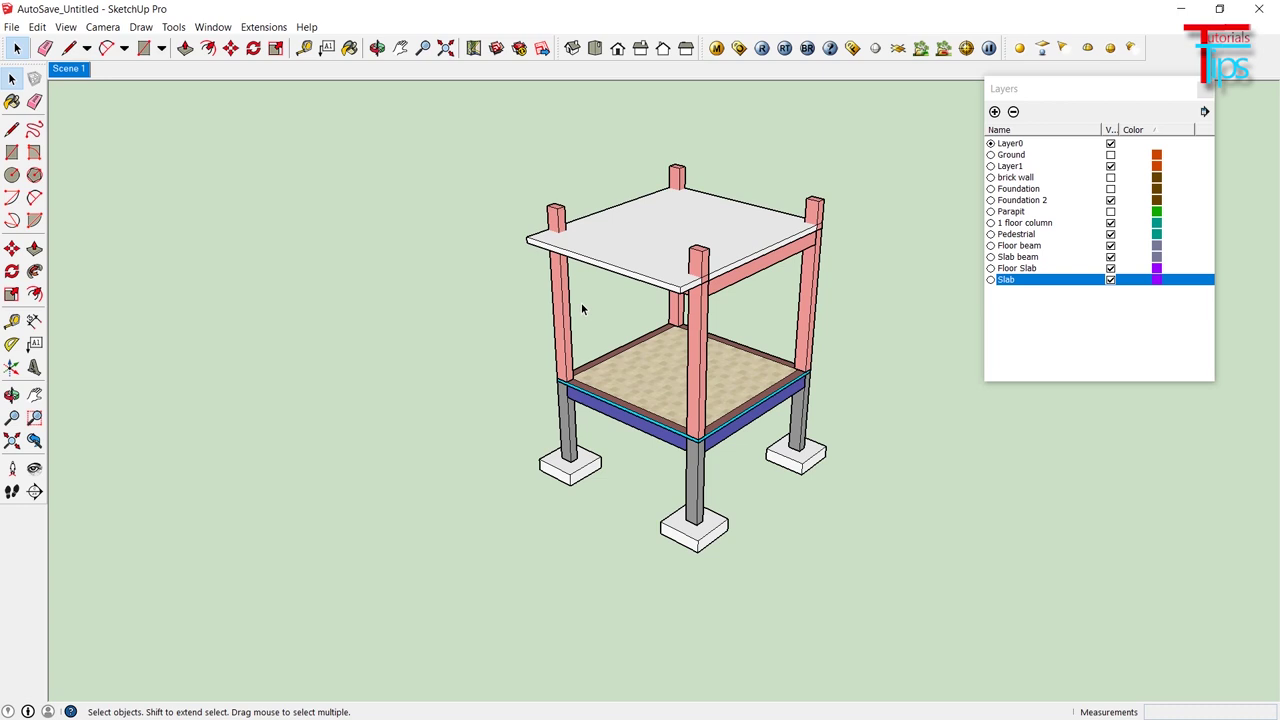
key("o")
left_click_drag(586, 306, 471, 319)
key("space")
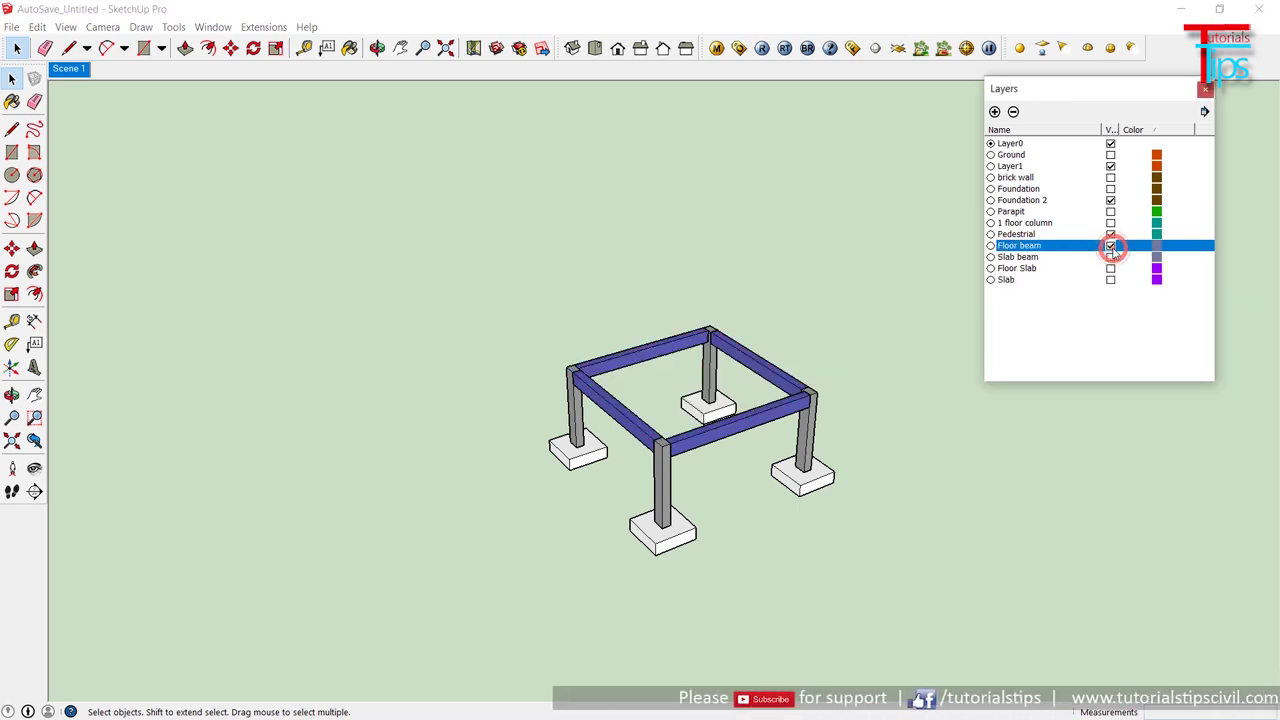
Step: Zoom and orbit around the footing and floor-beam frame, then minimize SketchUp
scroll(708, 520, "up", 5)
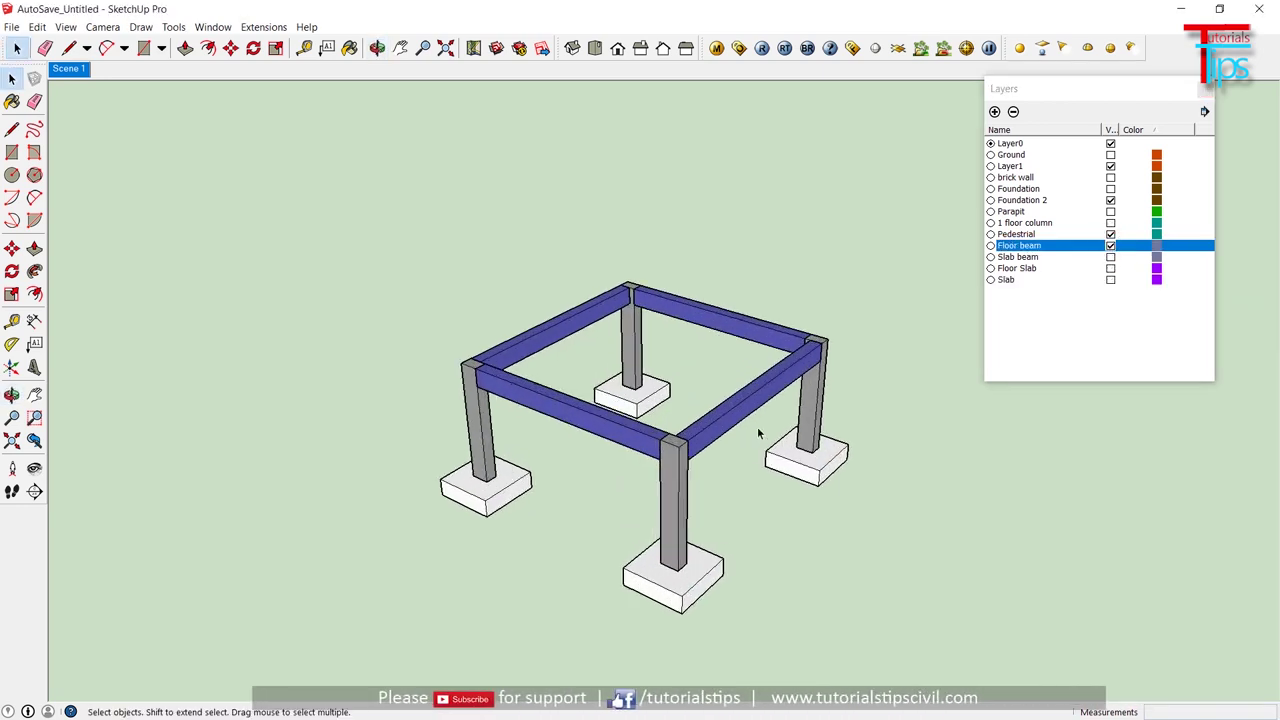
left_click_drag(658, 545, 486, 543)
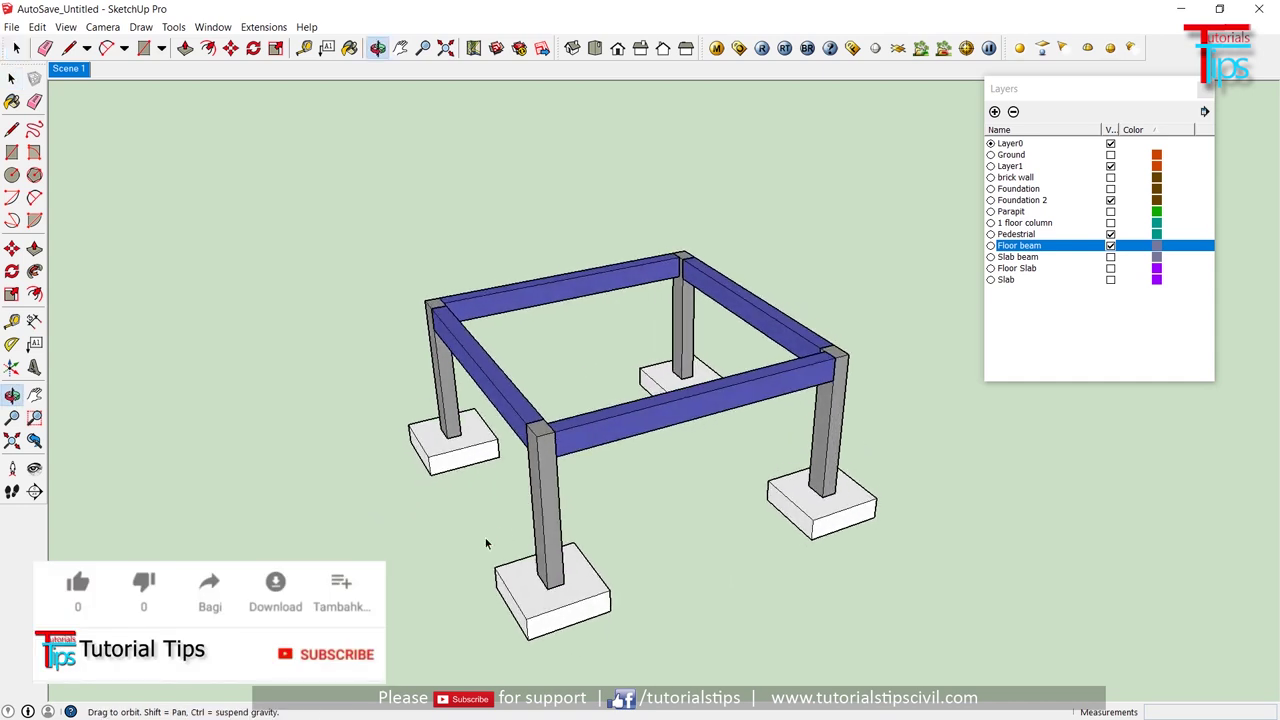
left_click_drag(634, 390, 849, 360)
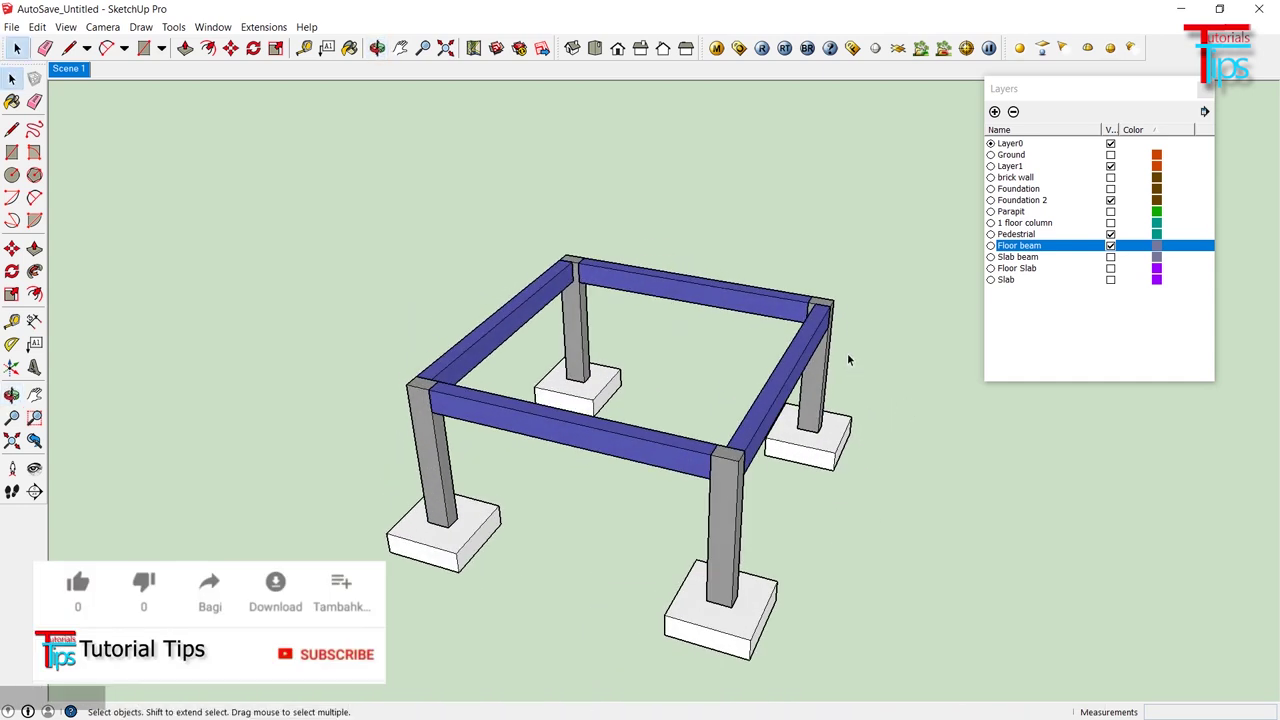
left_click(1182, 8)
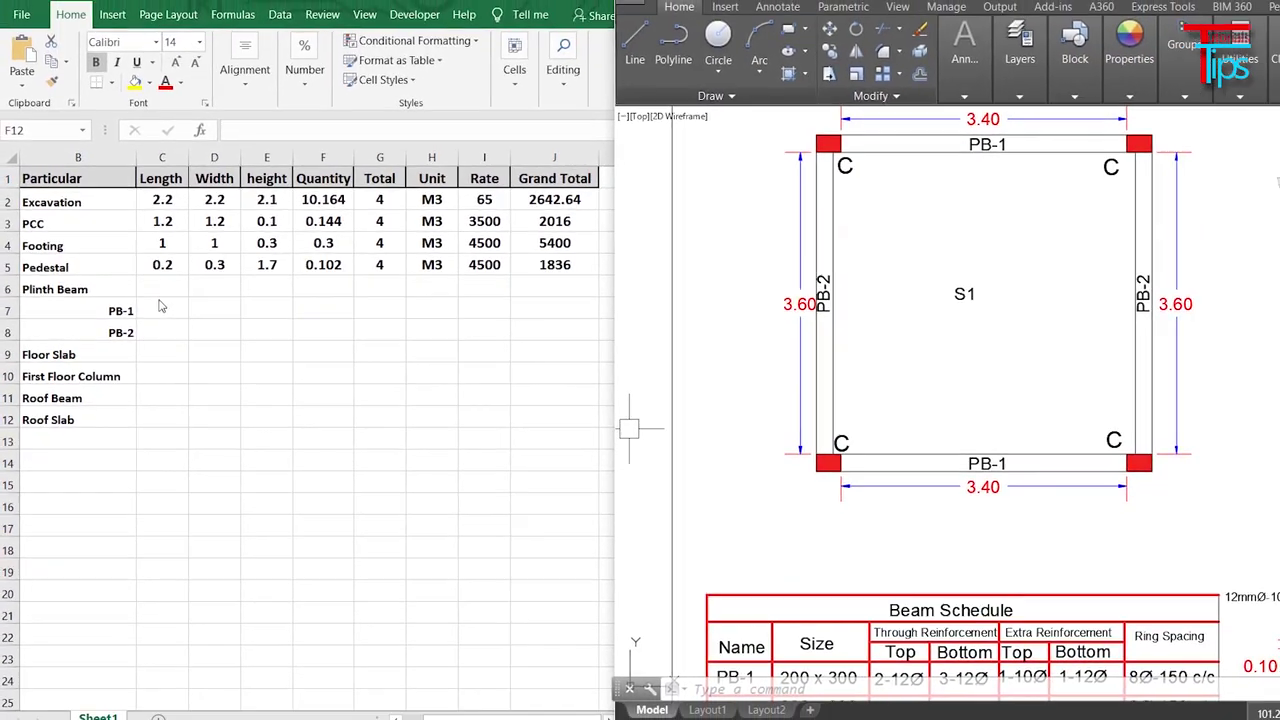
Step: Check PB-1's 3.40 span in AutoCAD and enter 3.4 as its length in C7
left_click(161, 309)
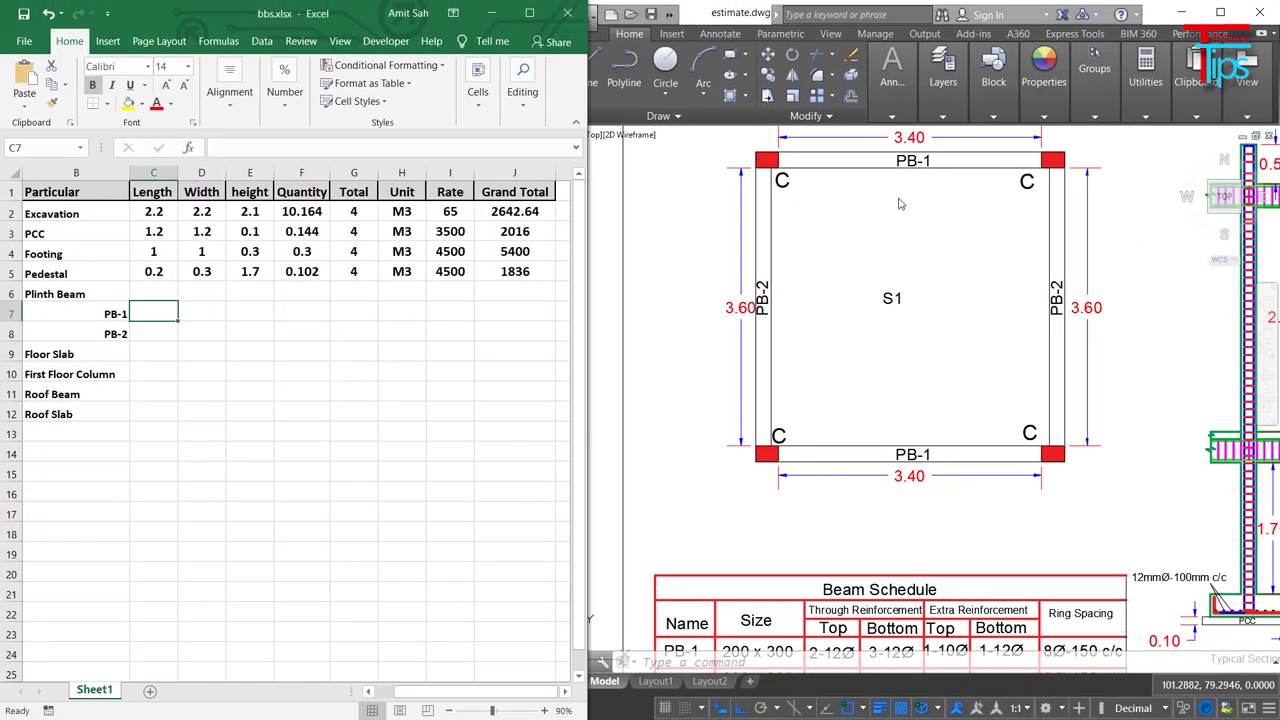
left_click(910, 172)
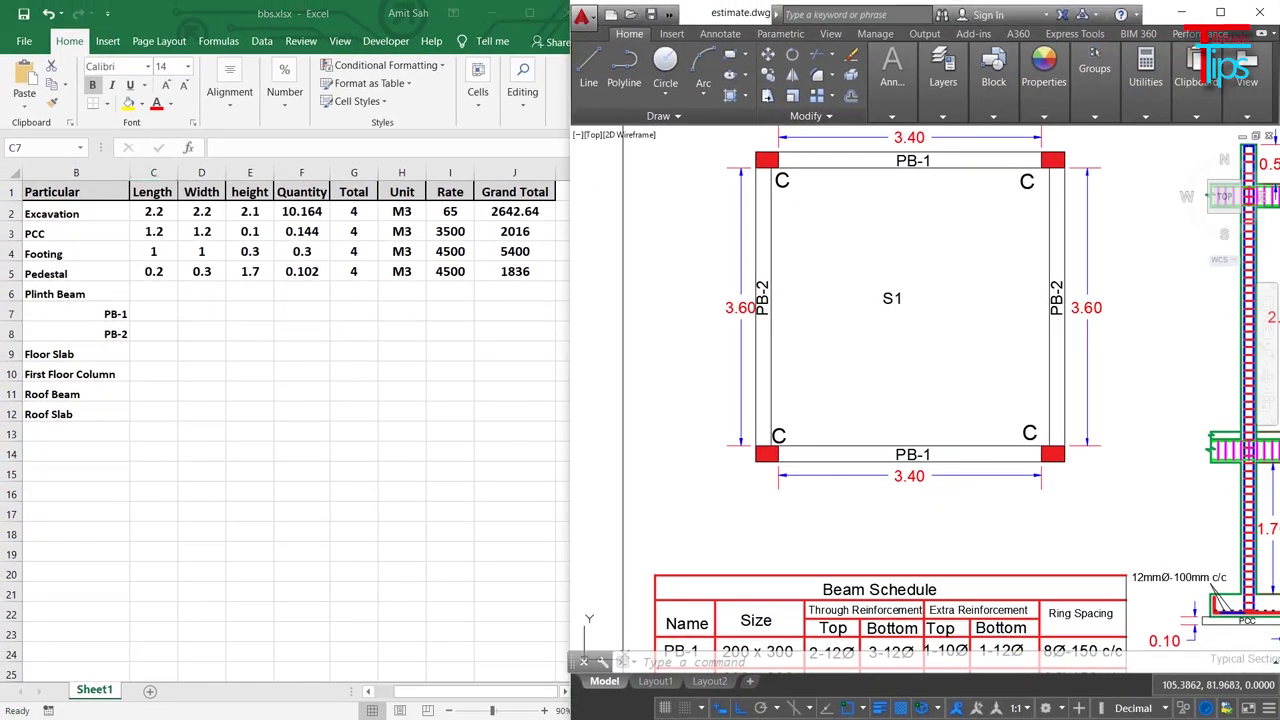
scroll(826, 269, "up", 5)
scroll(986, 280, "down", 4)
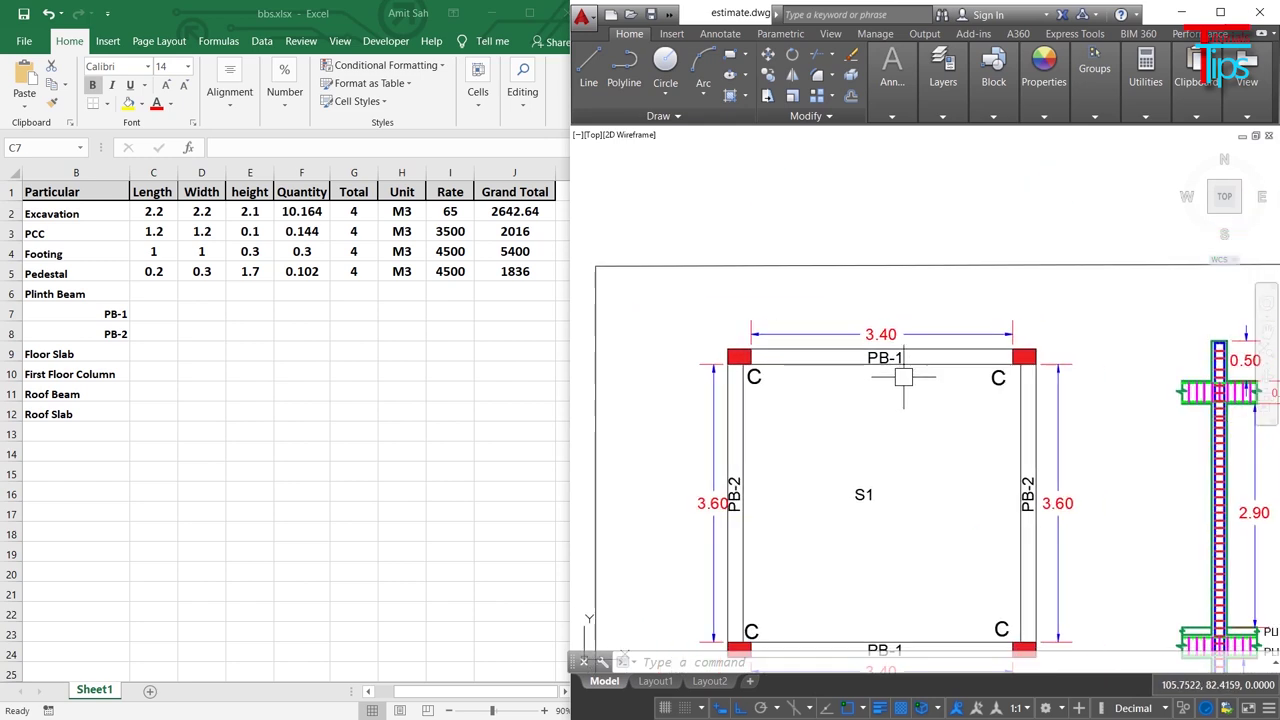
scroll(930, 368, "up", 3)
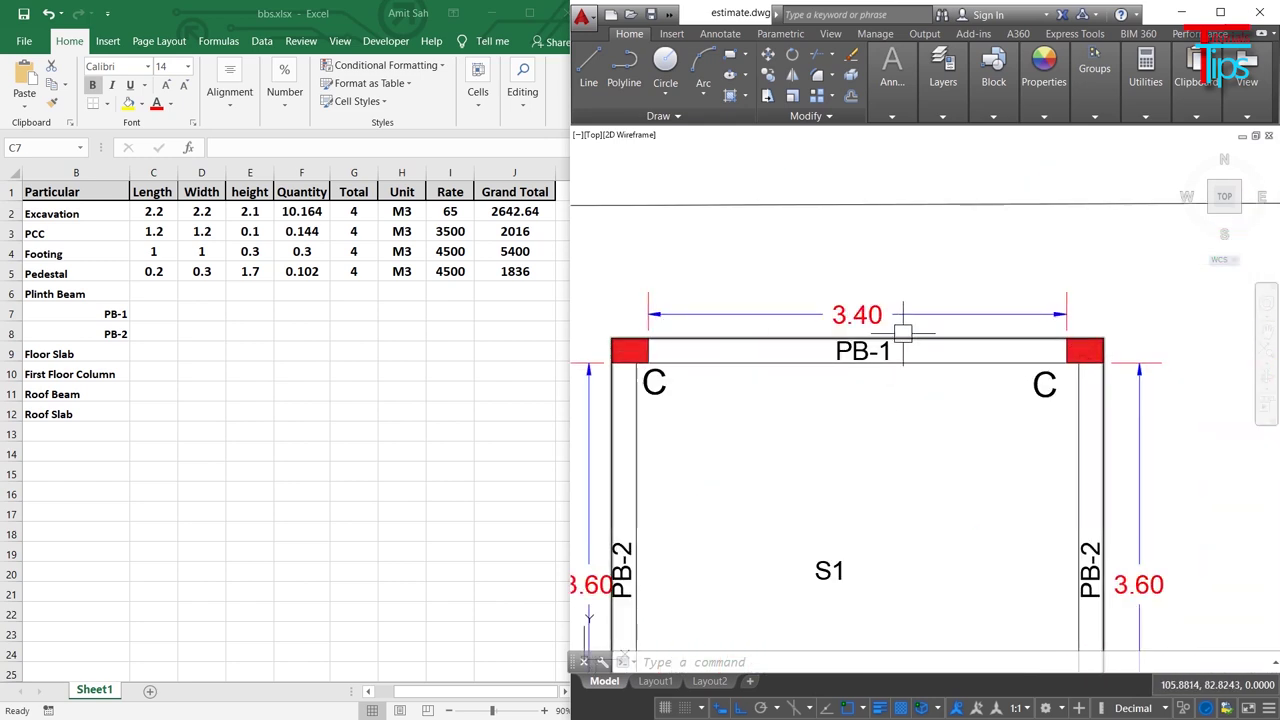
left_click(162, 307)
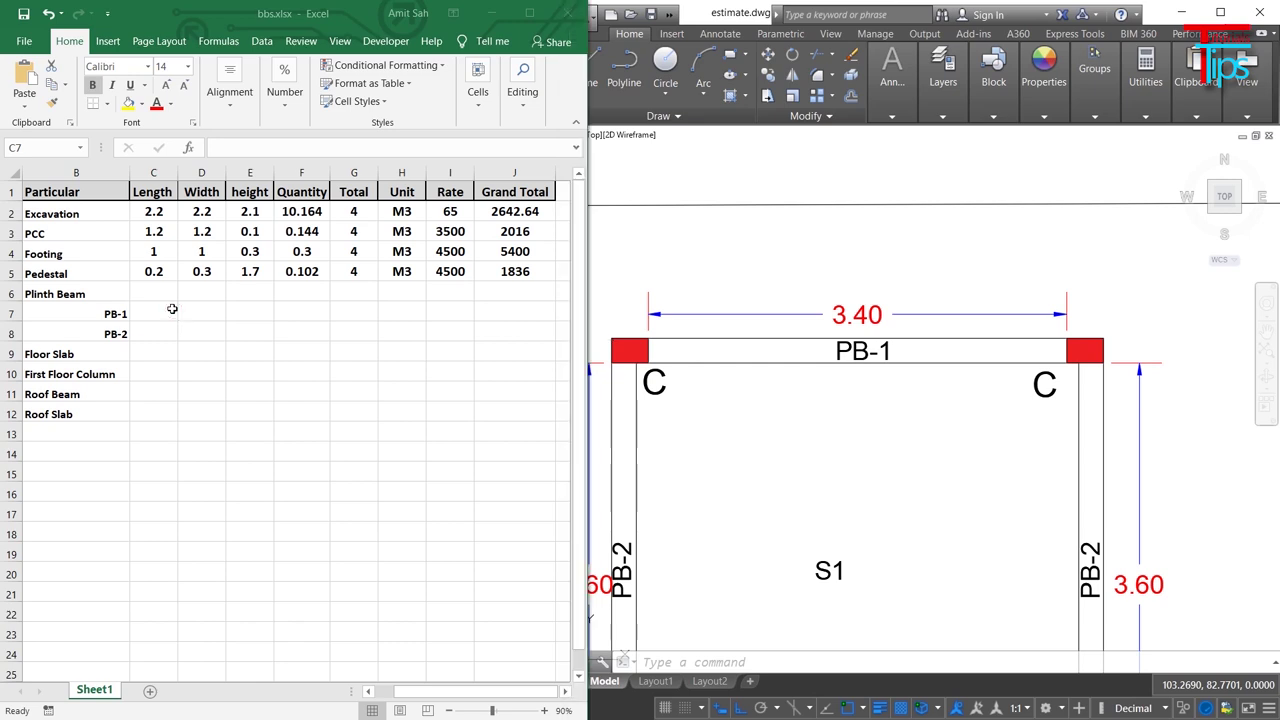
type("3.")
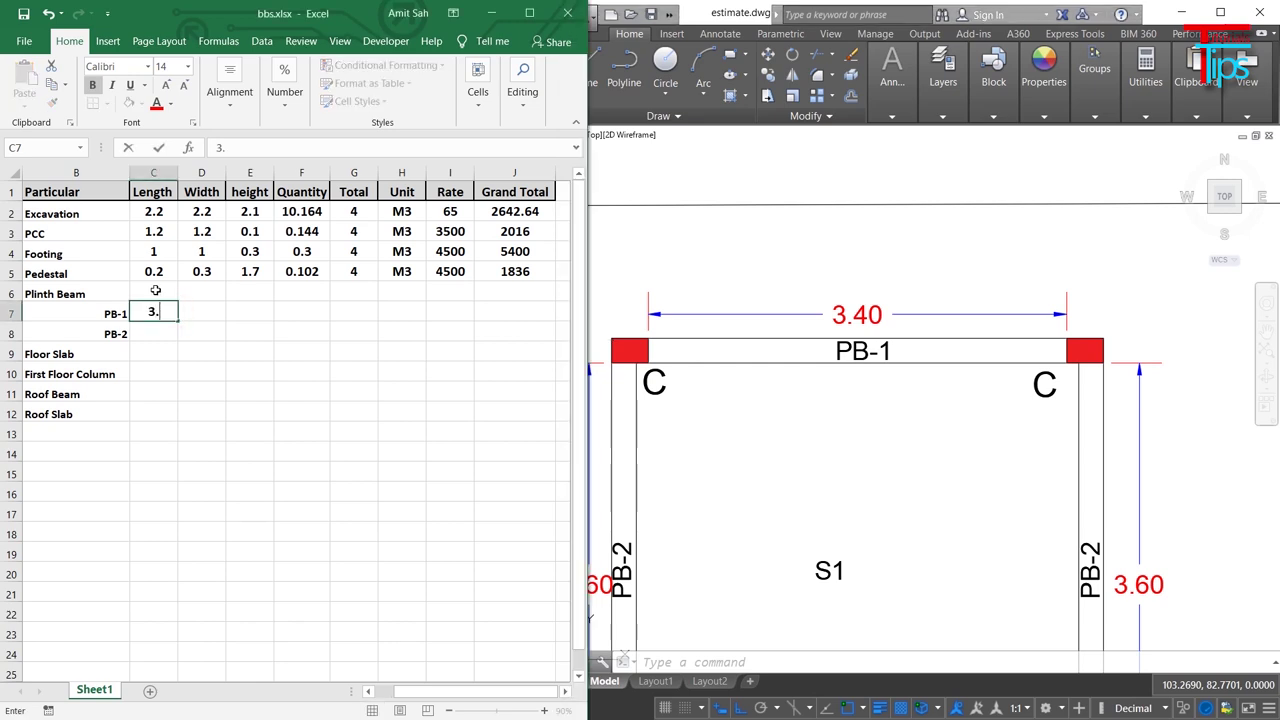
type("4")
left_click(207, 305)
left_click(934, 439)
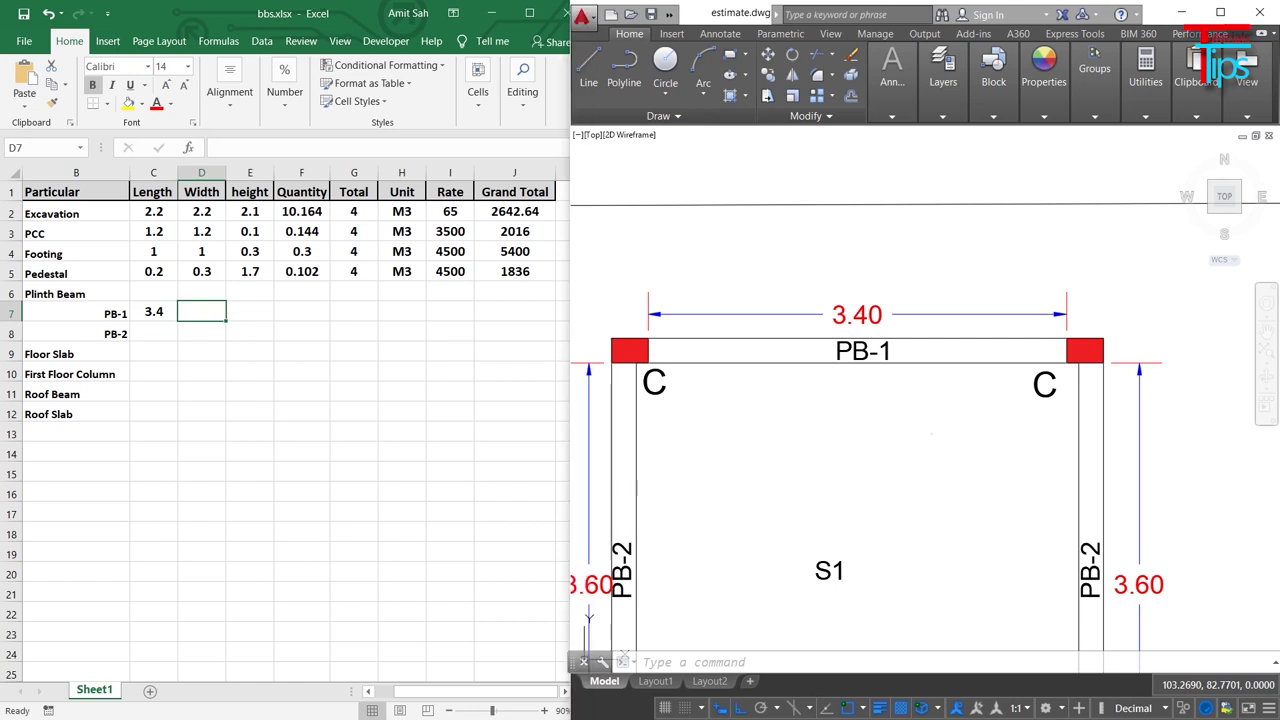
scroll(934, 439, "down", 3)
Step: Using the Beam Schedule, enter PB-1 width 0.2 in D7 and height 0.3 in E7
left_click_drag(877, 432, 947, 301)
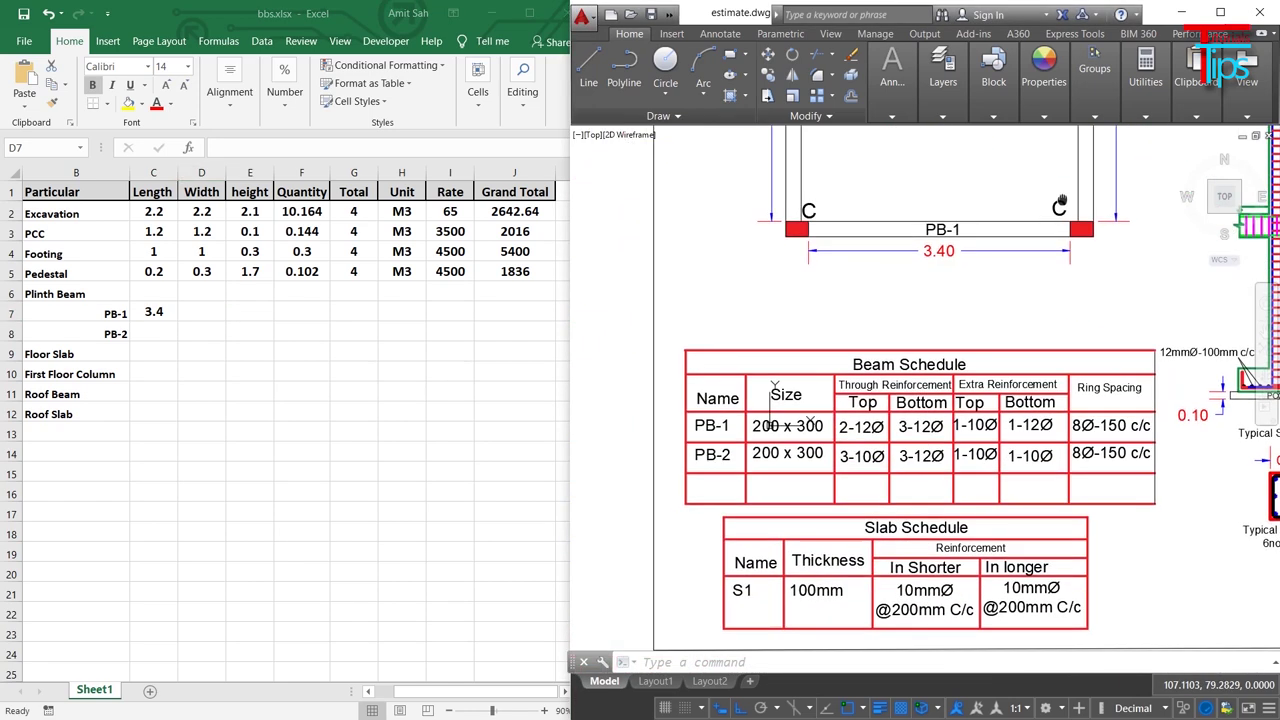
scroll(899, 364, "up", 3)
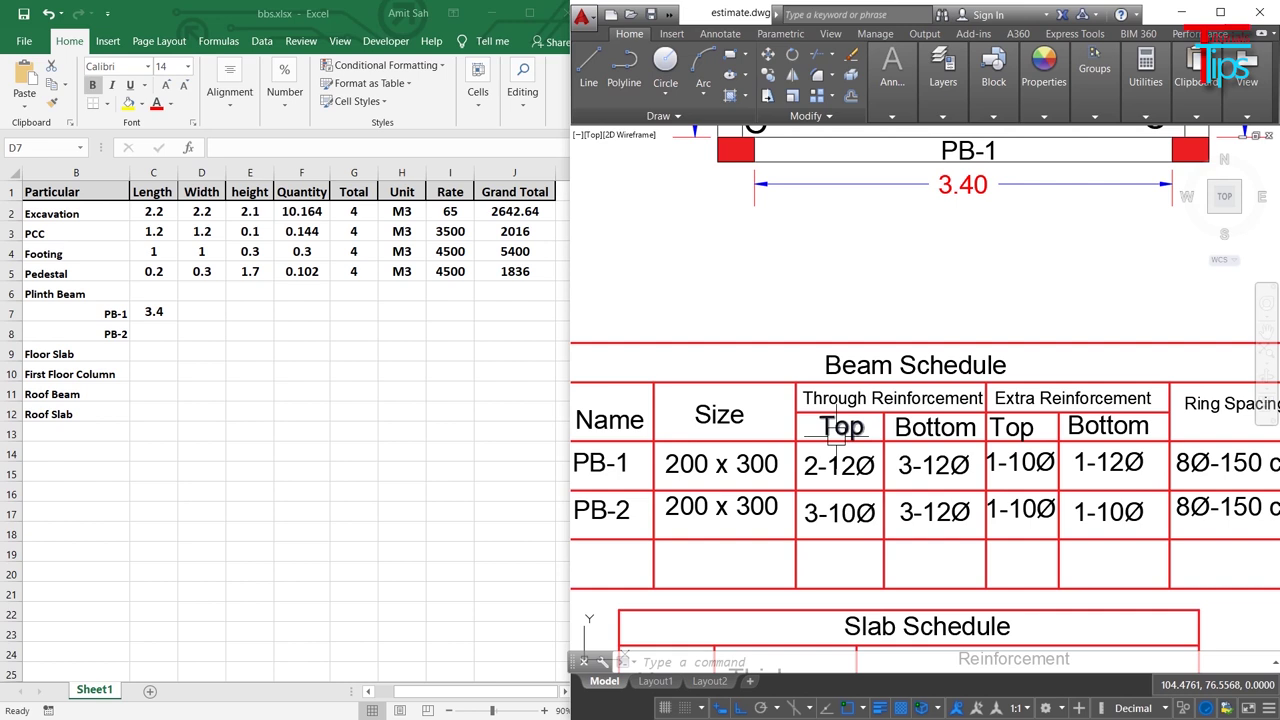
left_click_drag(744, 450, 815, 358)
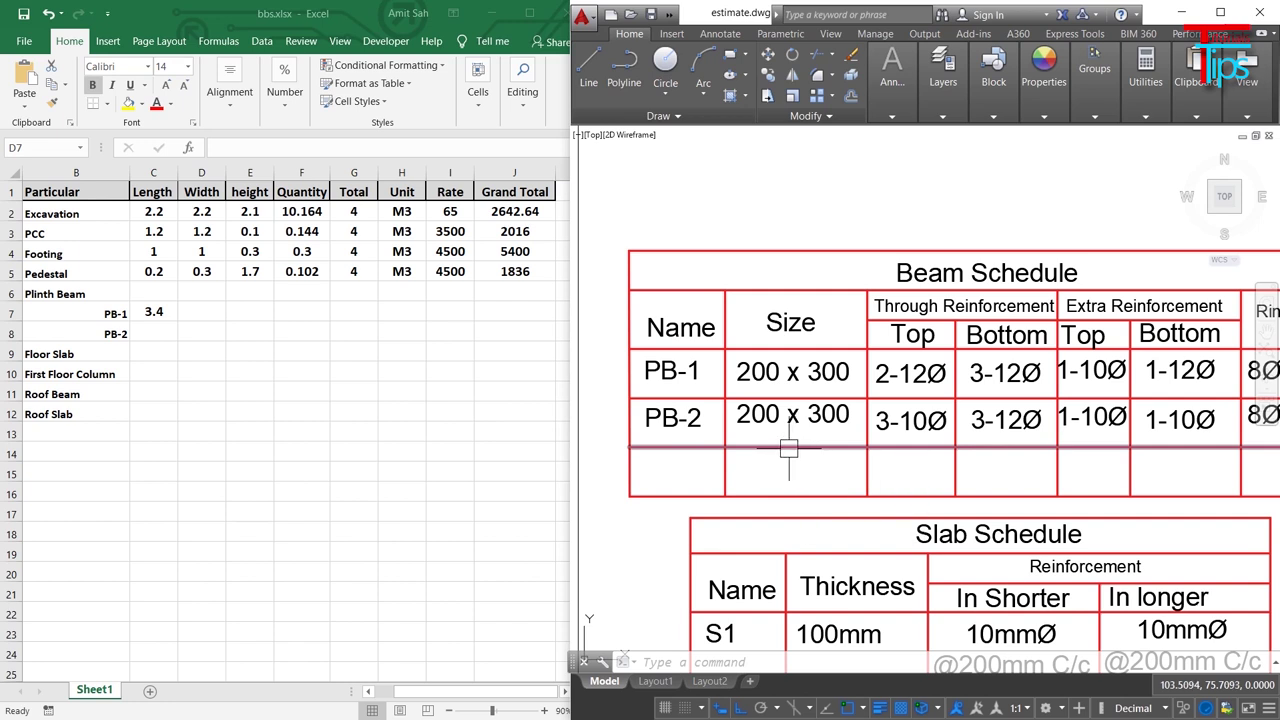
scroll(829, 443, "down", 2)
left_click_drag(834, 294, 849, 500)
left_click(188, 305)
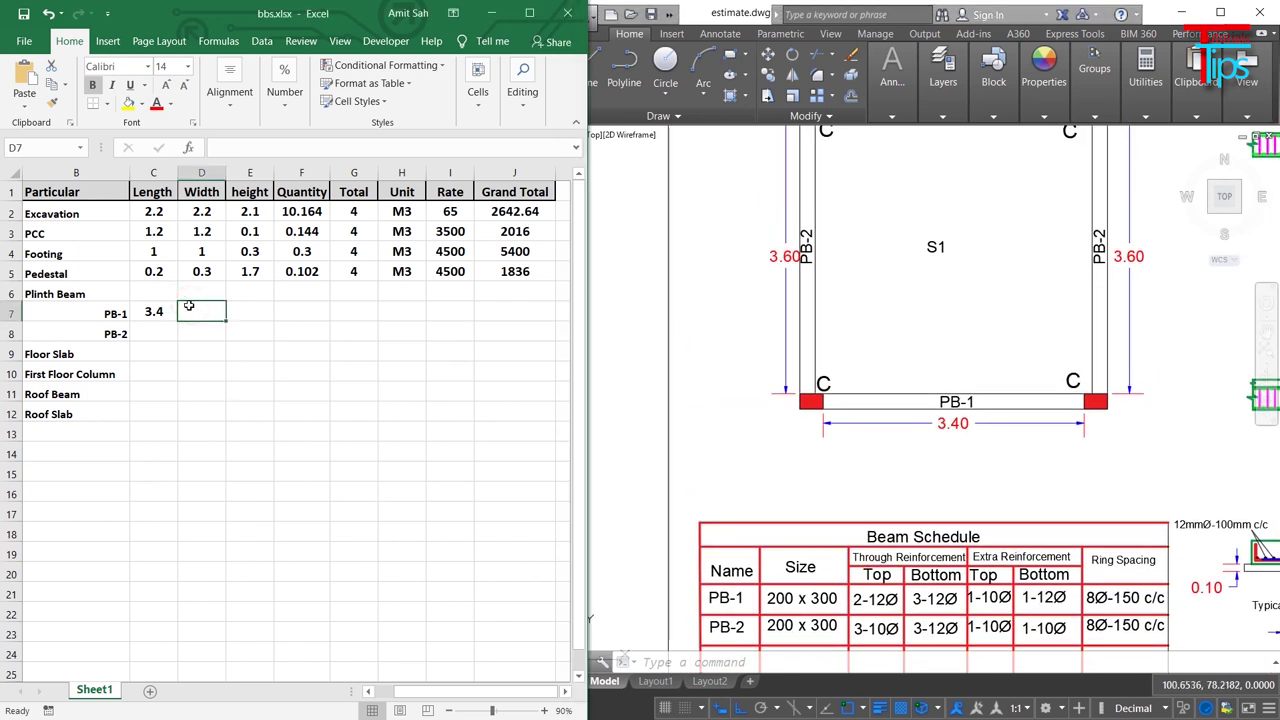
type("0.2")
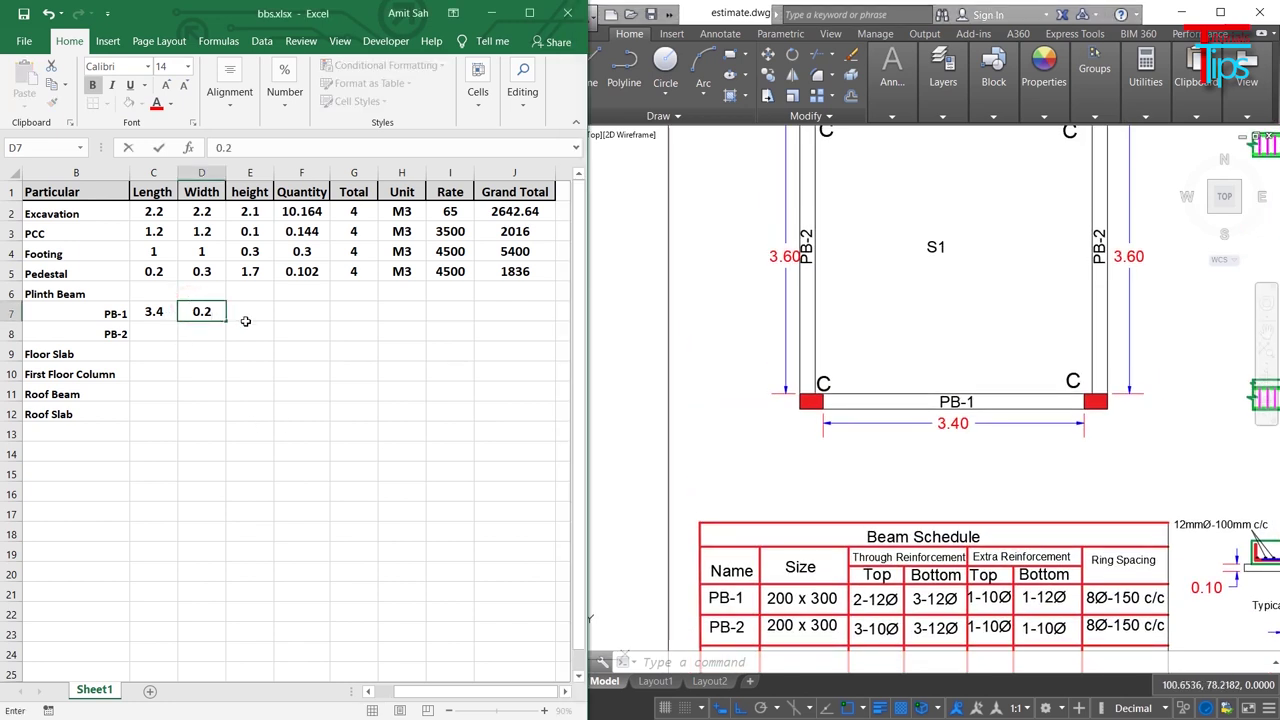
left_click(245, 321)
type("0.3")
key("Tab")
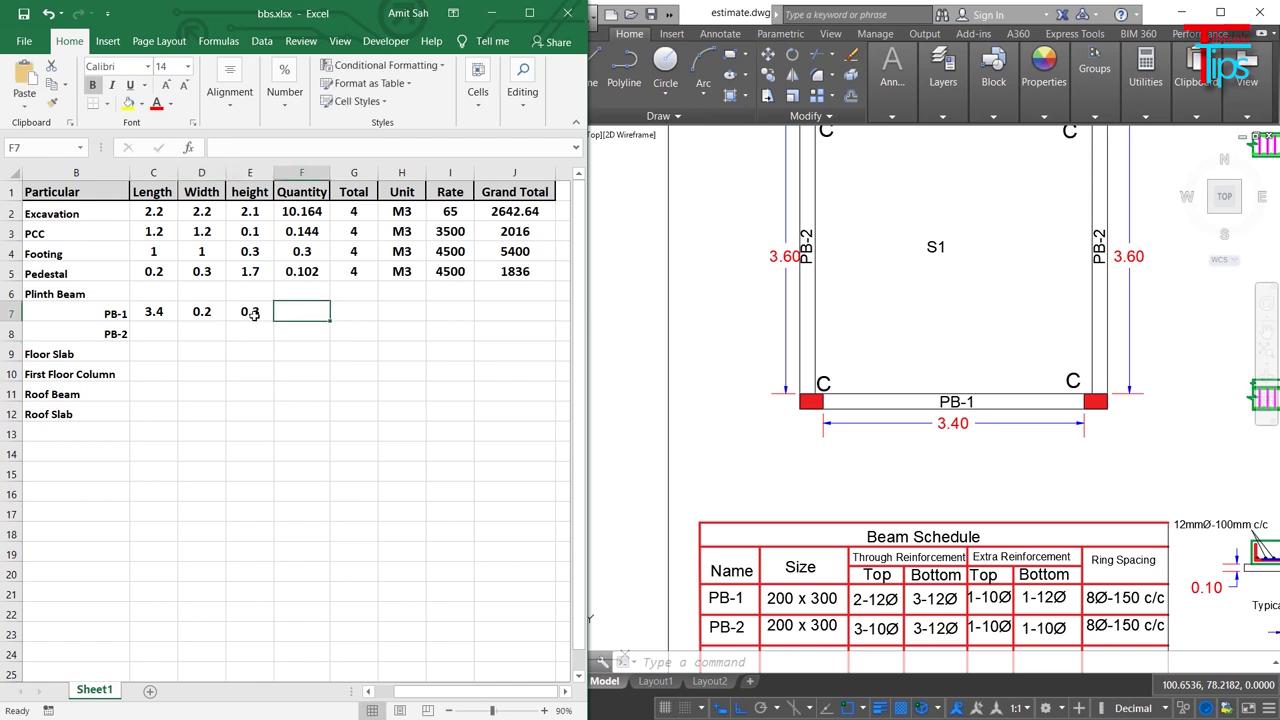
Step: Compute the PB-1 quantity in F7 with =C7*D7*E7, giving 0.204
type("=")
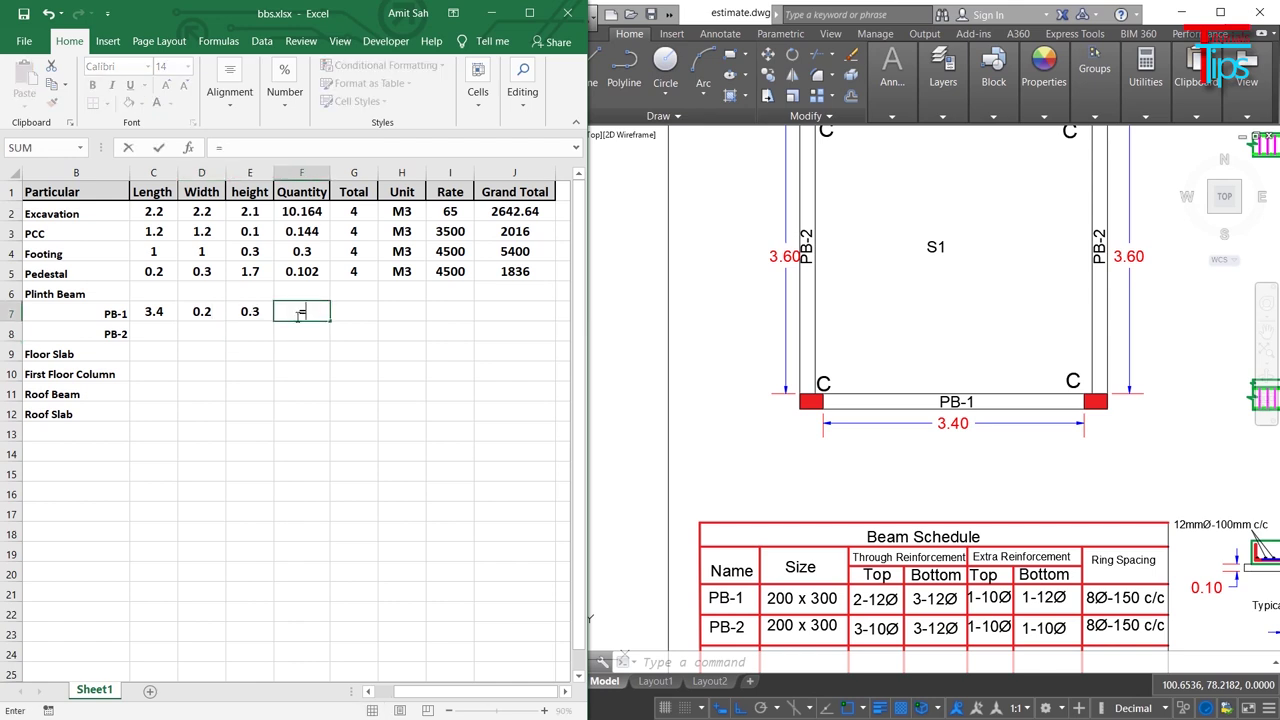
left_click(151, 313)
type("*")
left_click(203, 311)
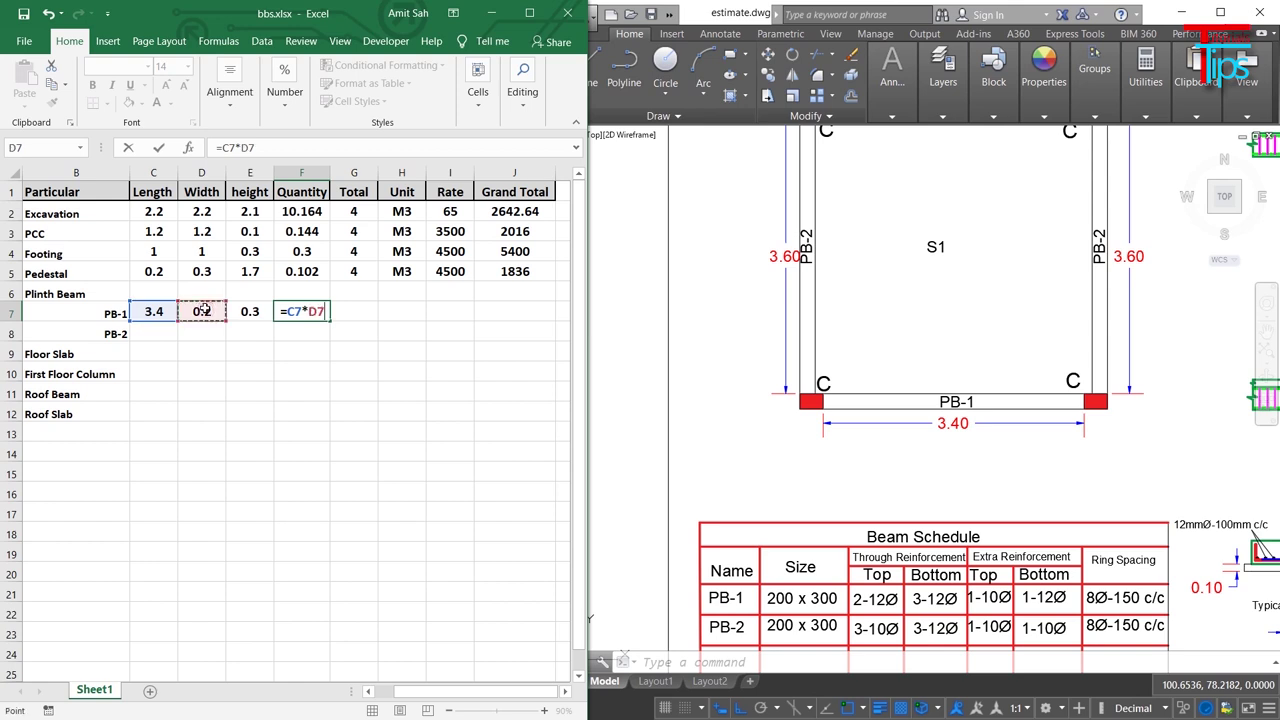
type("*")
left_click(248, 313)
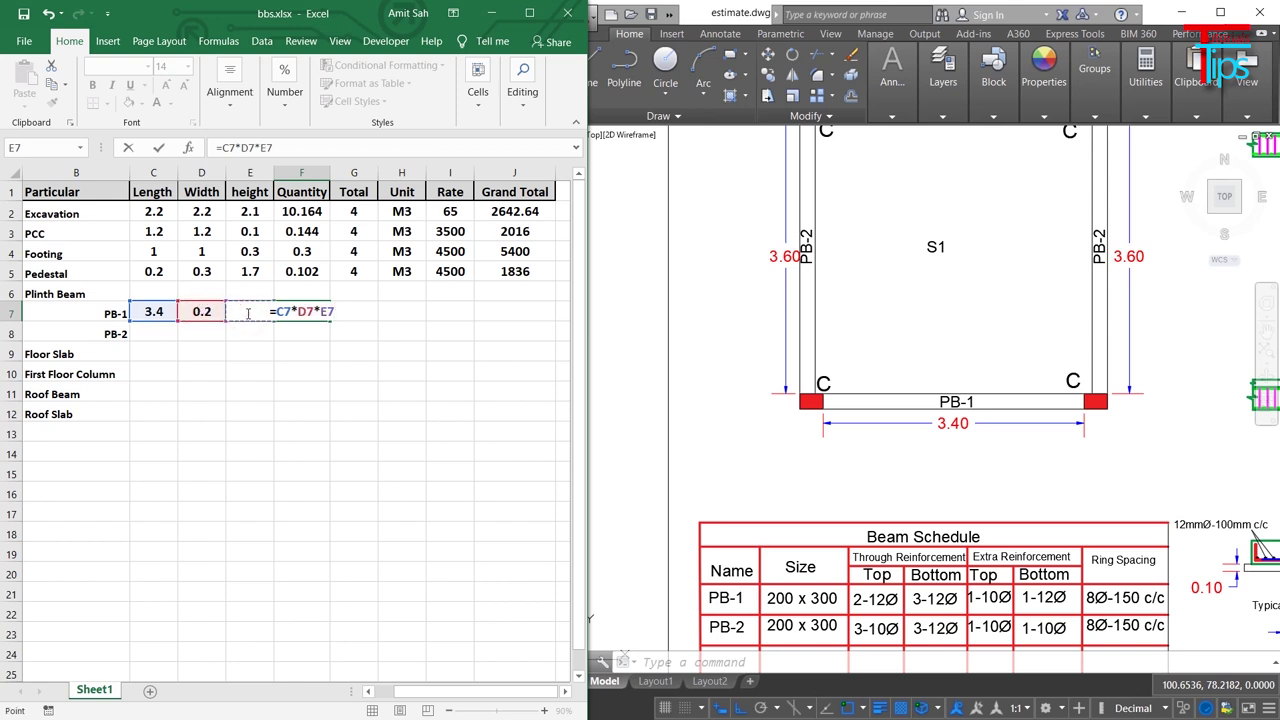
key("Return")
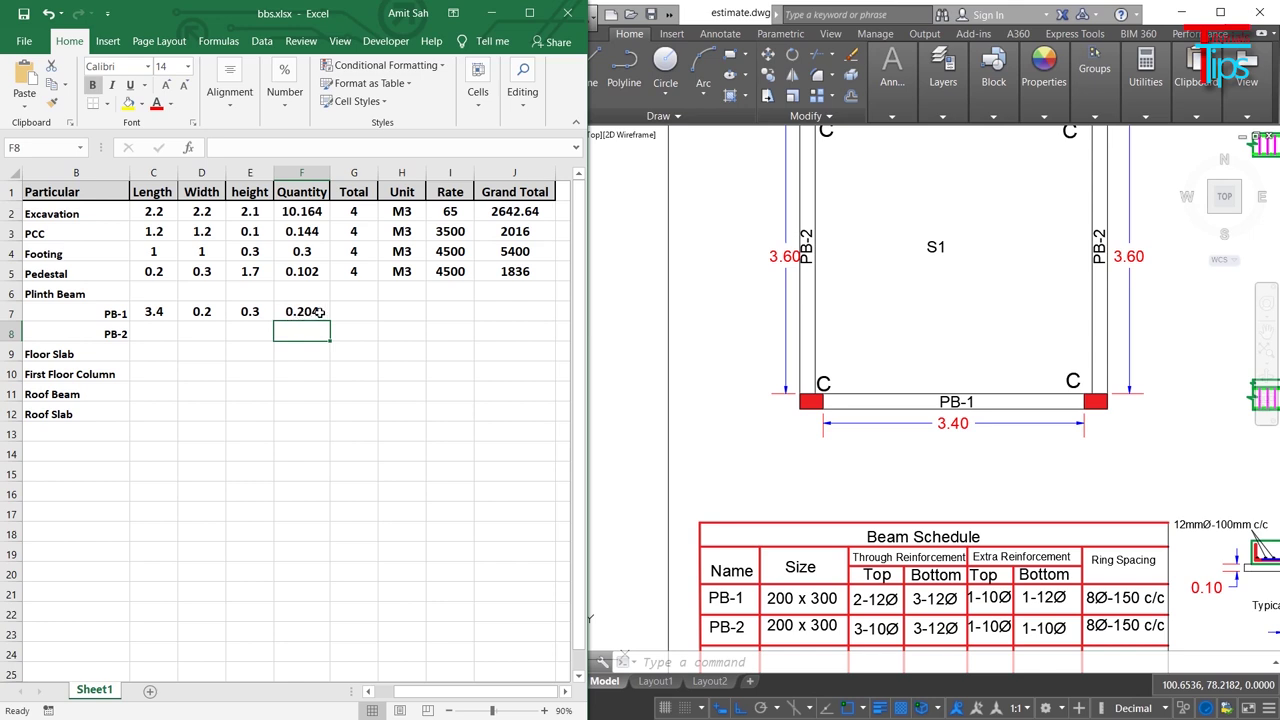
key("Up")
key("Right")
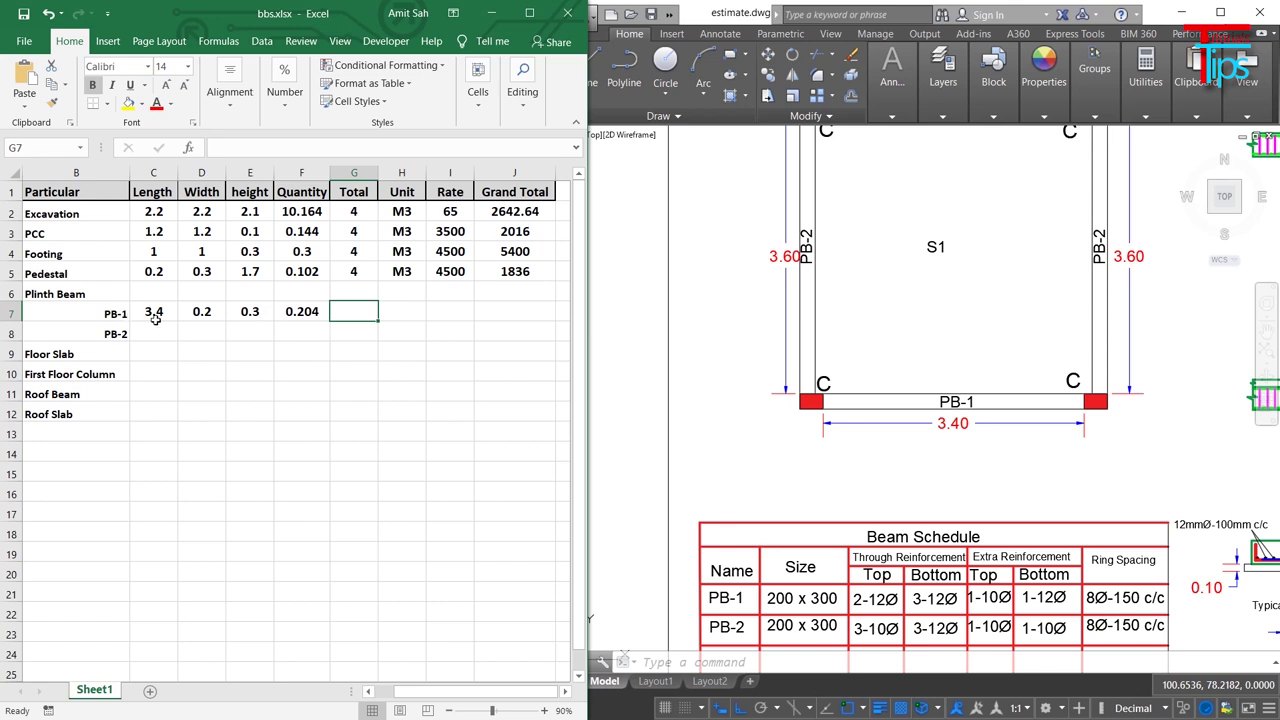
Step: Enter PB-1 total 2, unit M3 and rate 4500 in G7:I7
type("2")
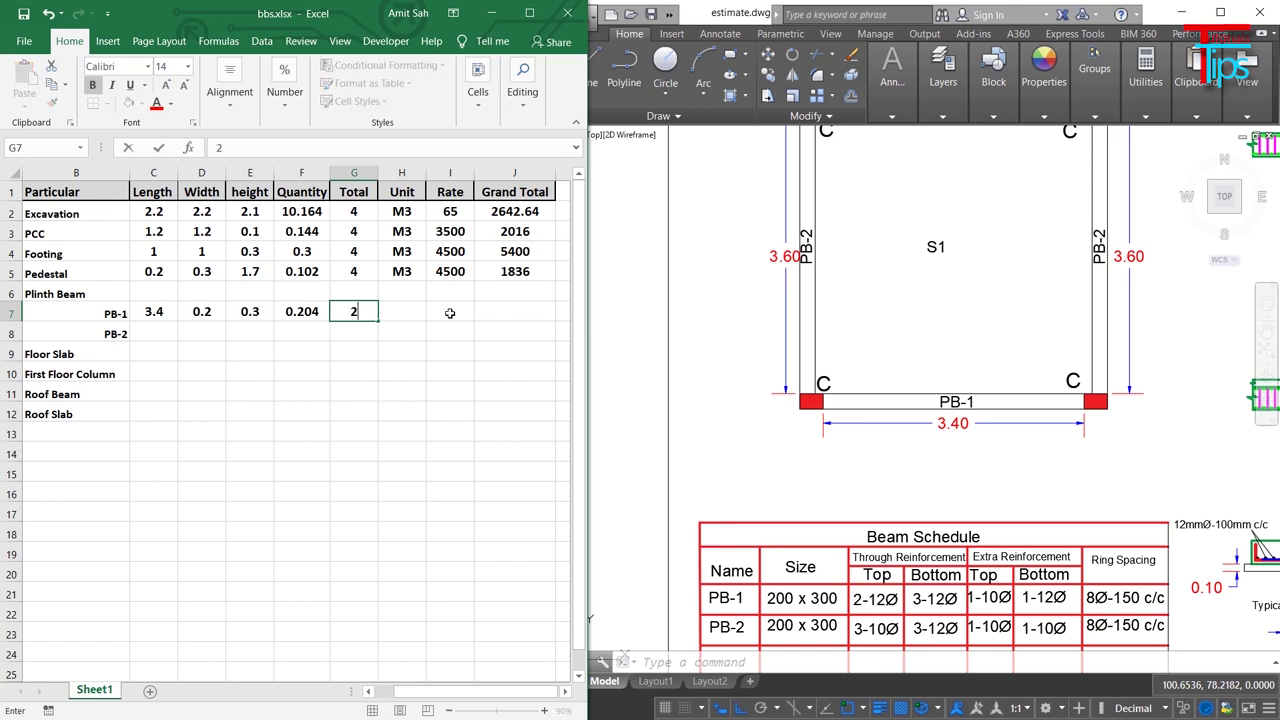
left_click(402, 312)
type("M3")
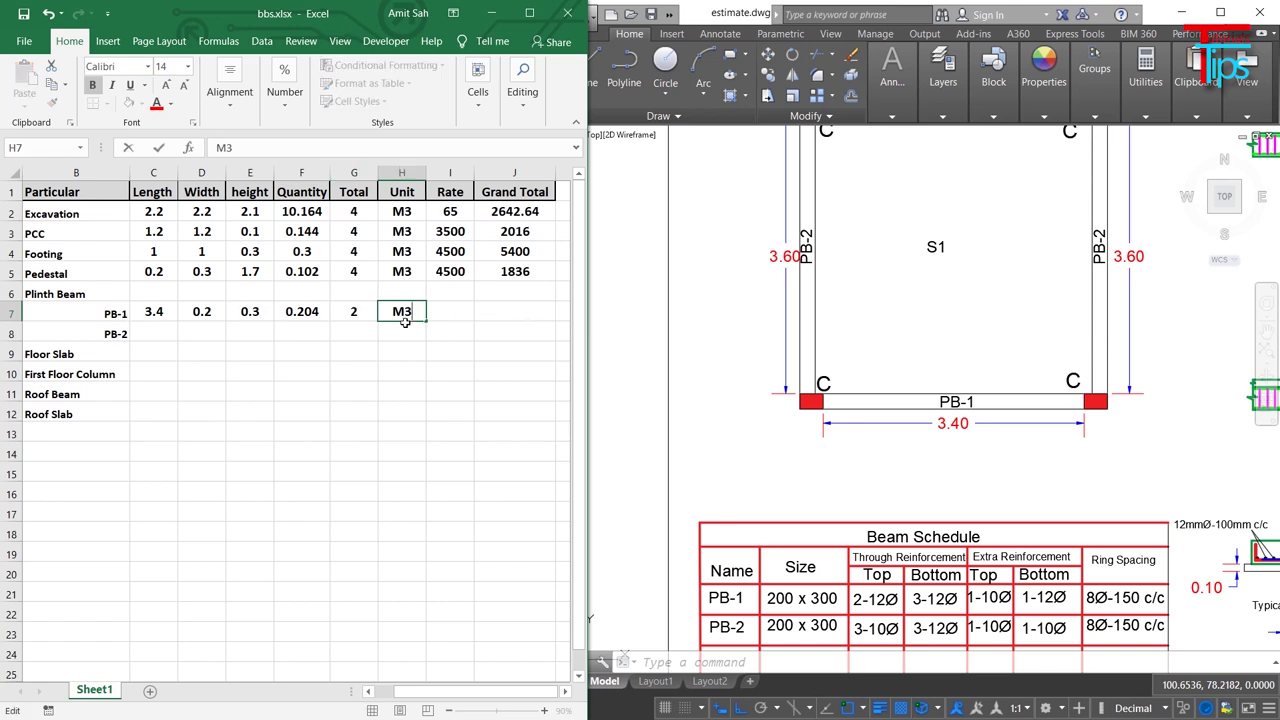
left_click(435, 311)
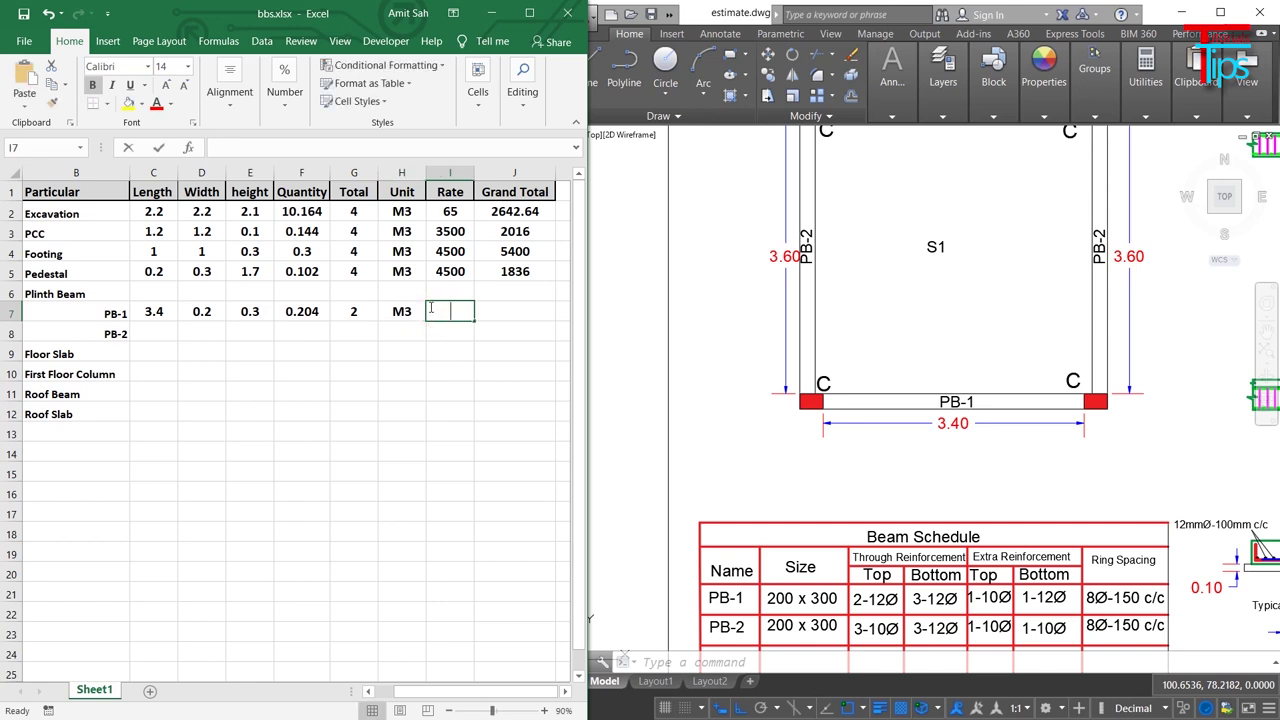
type("4500")
left_click(496, 309)
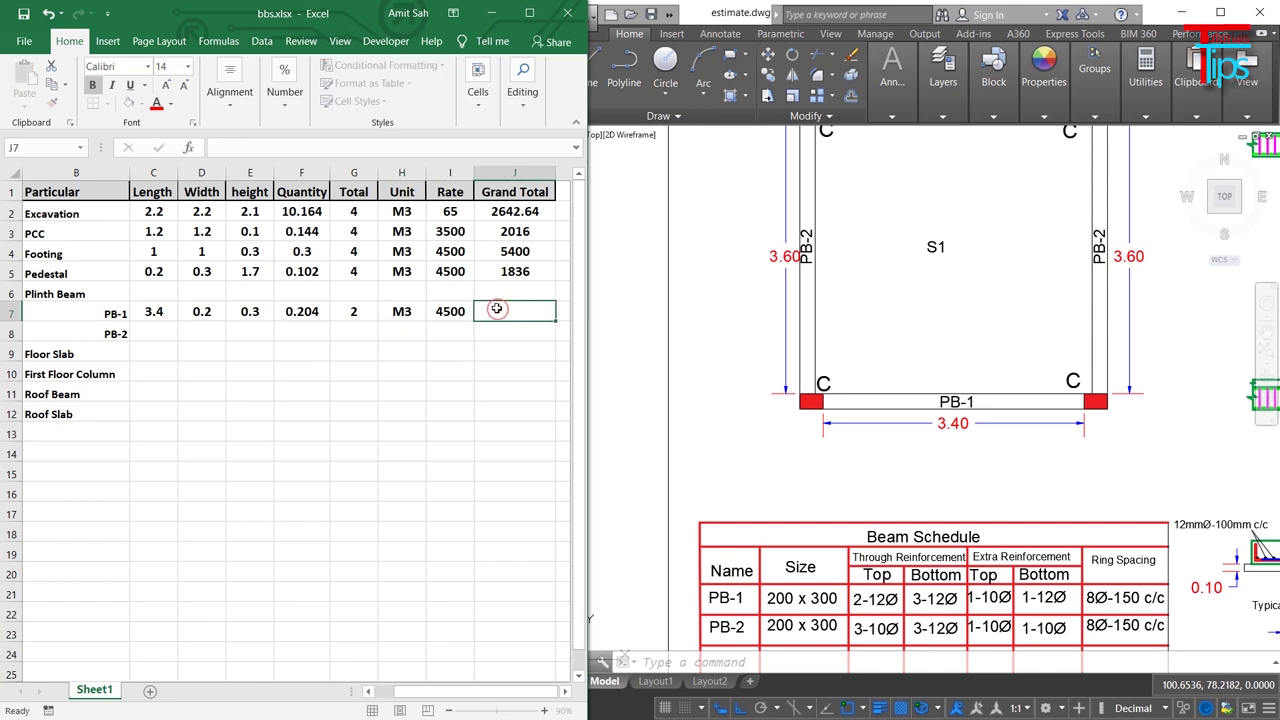
Step: Enter the PB-1 grand total =F7*G7*I7 in J7, giving 1836
type("=")
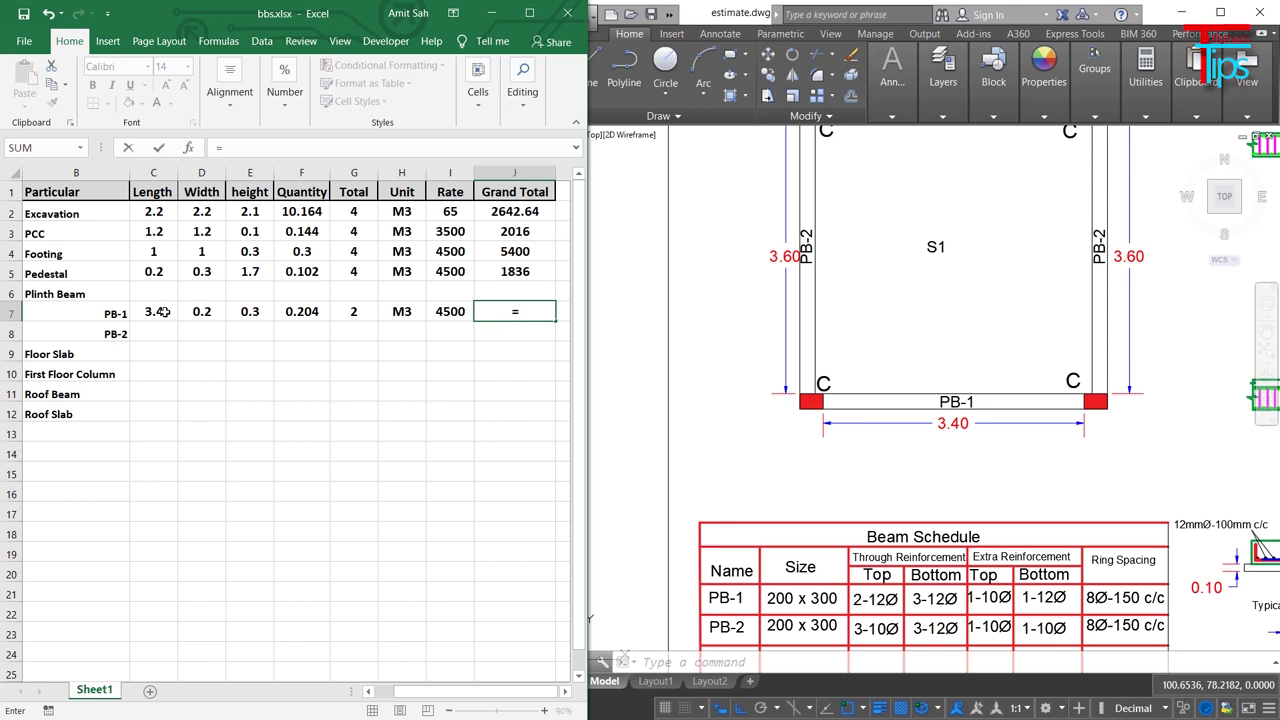
left_click(314, 311)
type("*")
left_click(346, 311)
type("*")
left_click(450, 311)
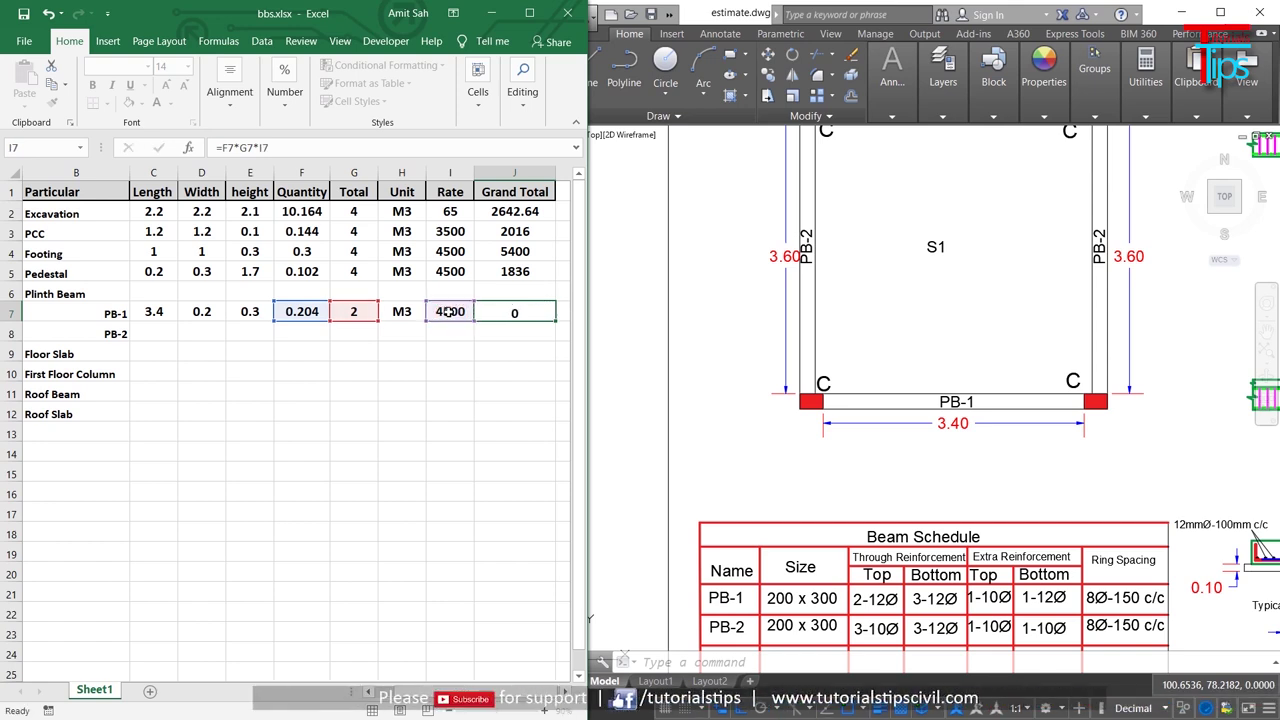
key("Return")
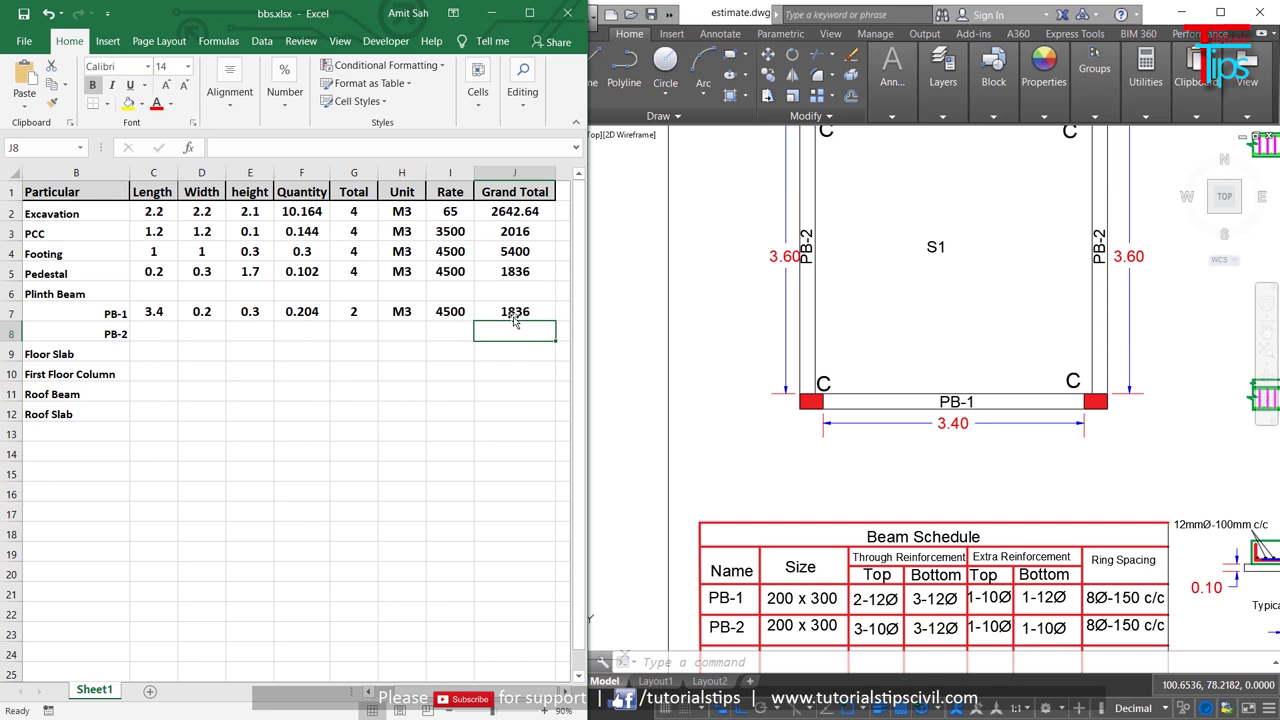
left_click(146, 331)
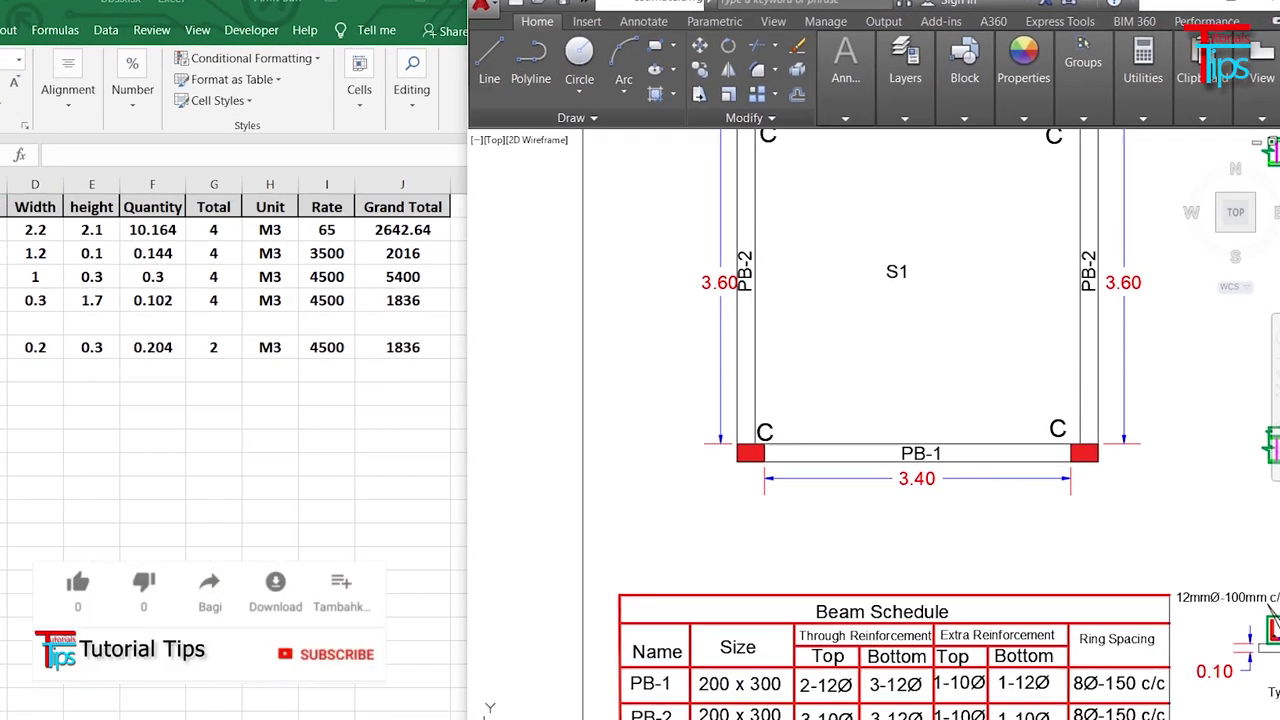
left_click_drag(858, 271, 833, 308)
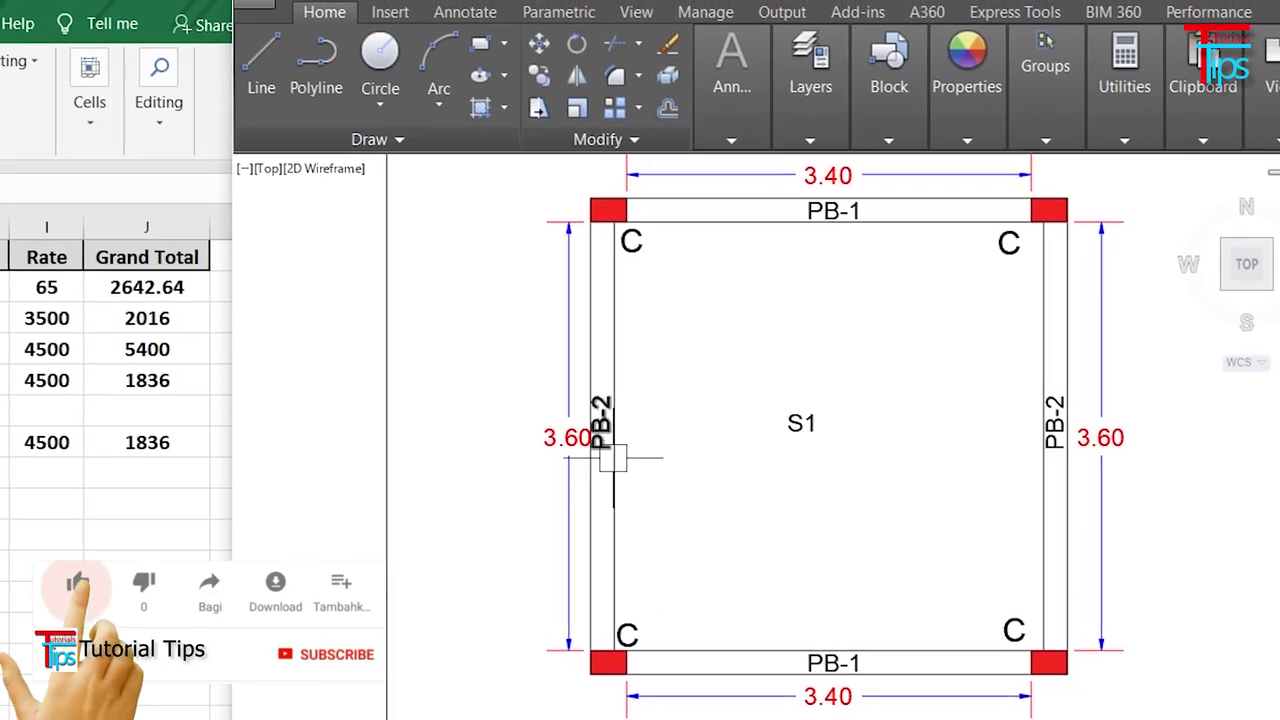
Step: Enter PB-2 length 3.6, width 0.2 and height 0.3 in C8:E8, giving quantity 0.216
mouse_move(654, 353)
left_mouse_down()
mouse_move(497, 427)
mouse_move(640, 353)
left_mouse_up()
left_click_drag(716, 311, 718, 318)
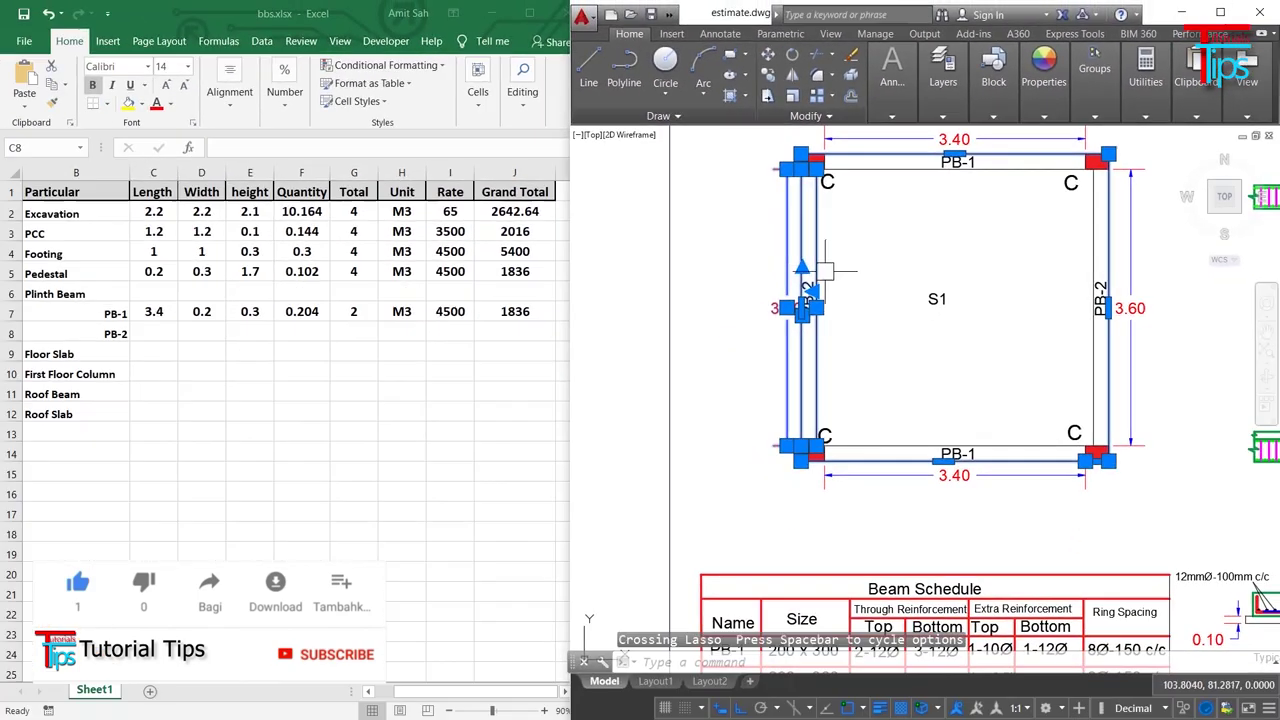
key("Escape")
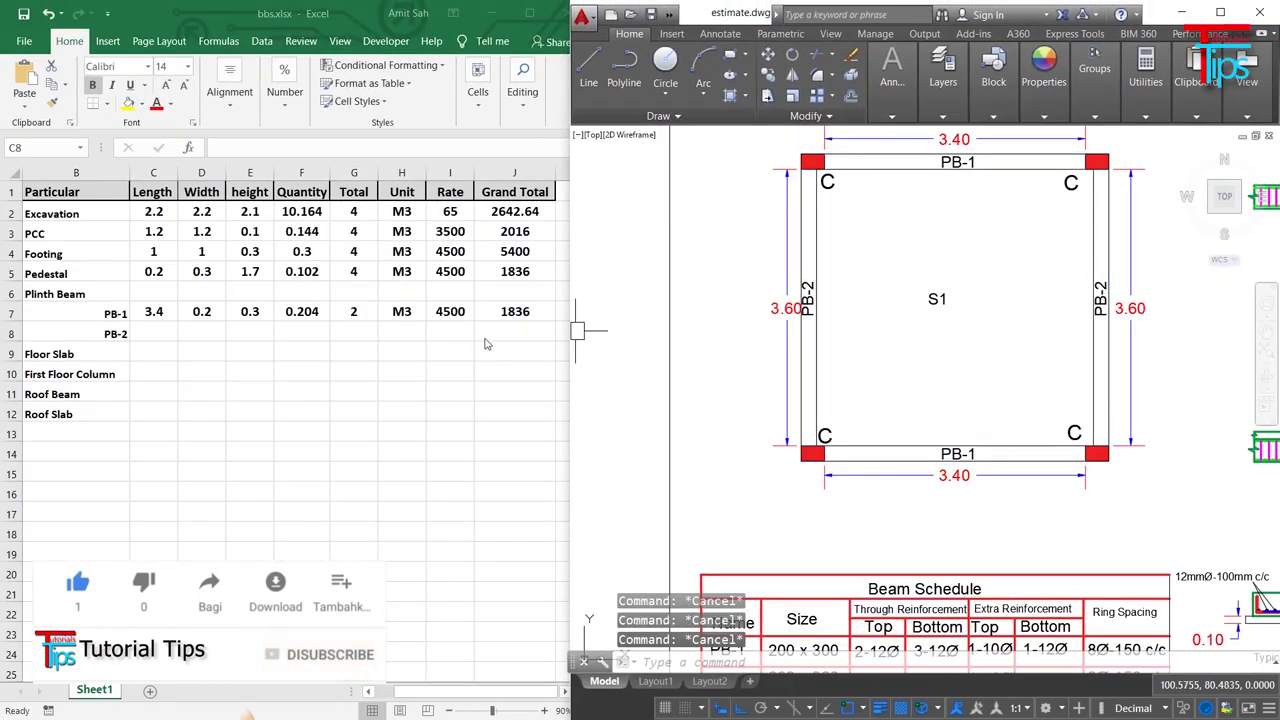
left_click(150, 333)
type("3.6")
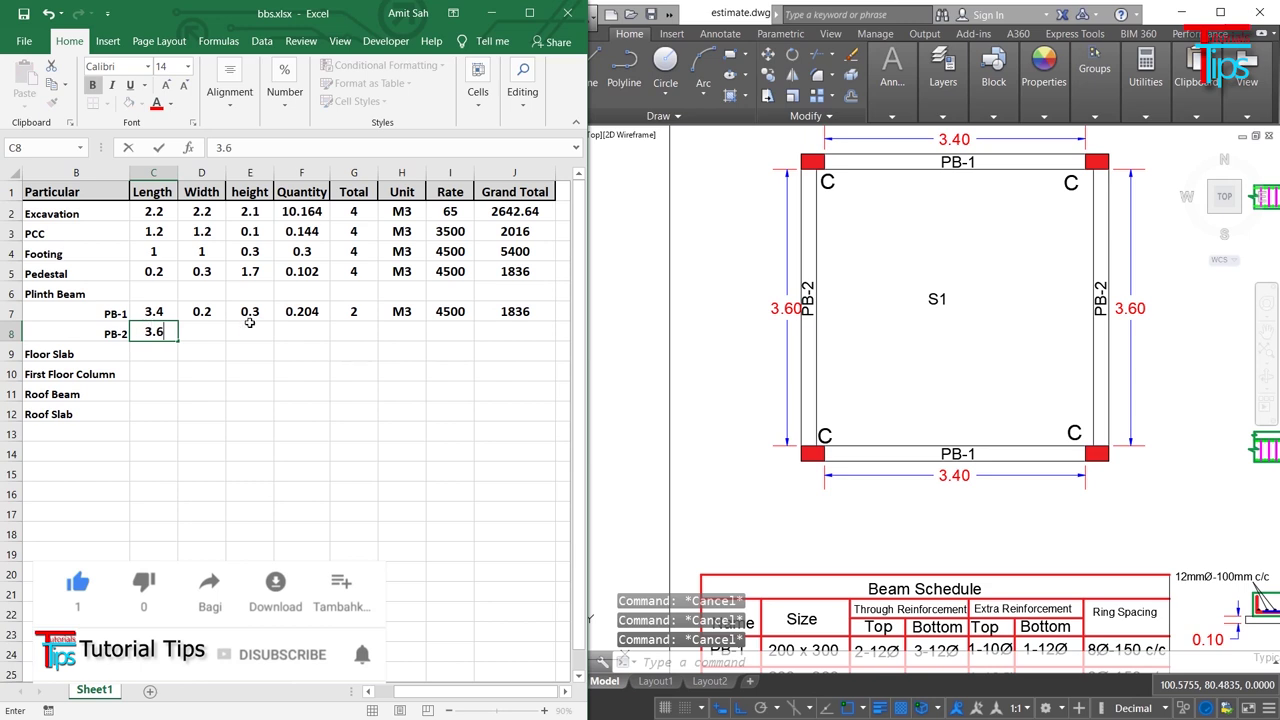
left_click(198, 329)
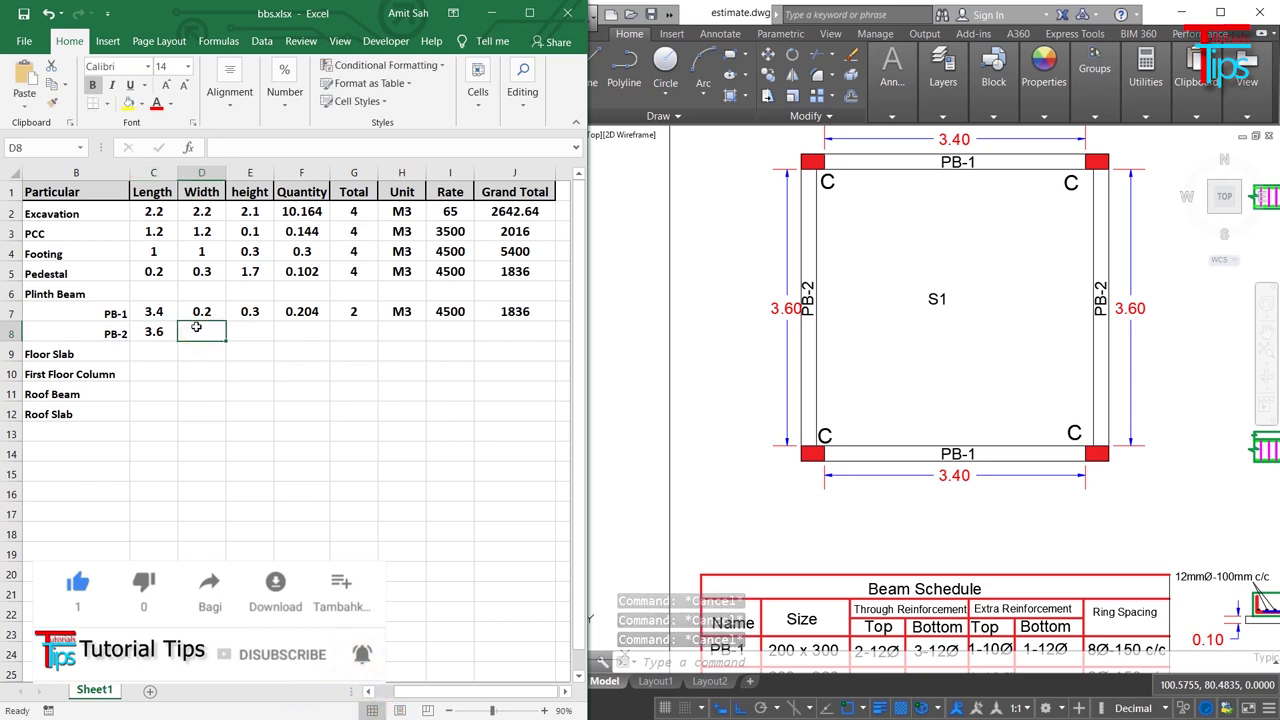
type("0.2")
left_click(240, 331)
type("0.3")
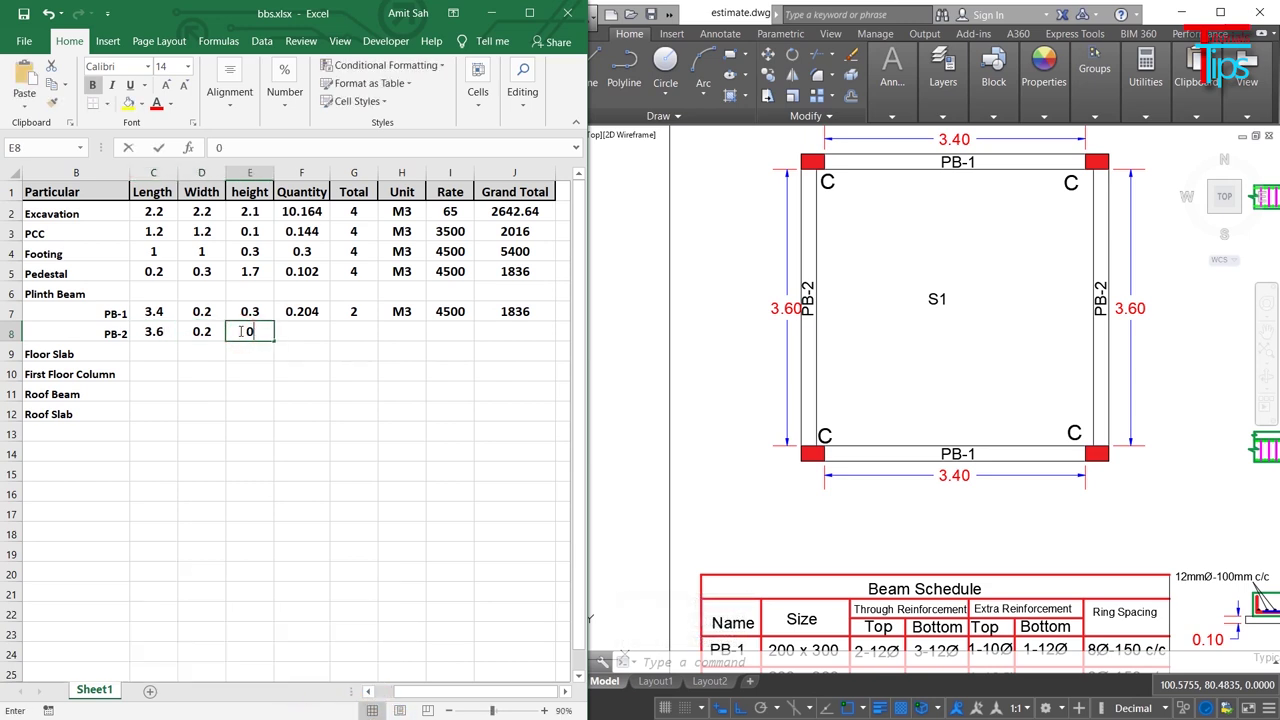
left_click(304, 329)
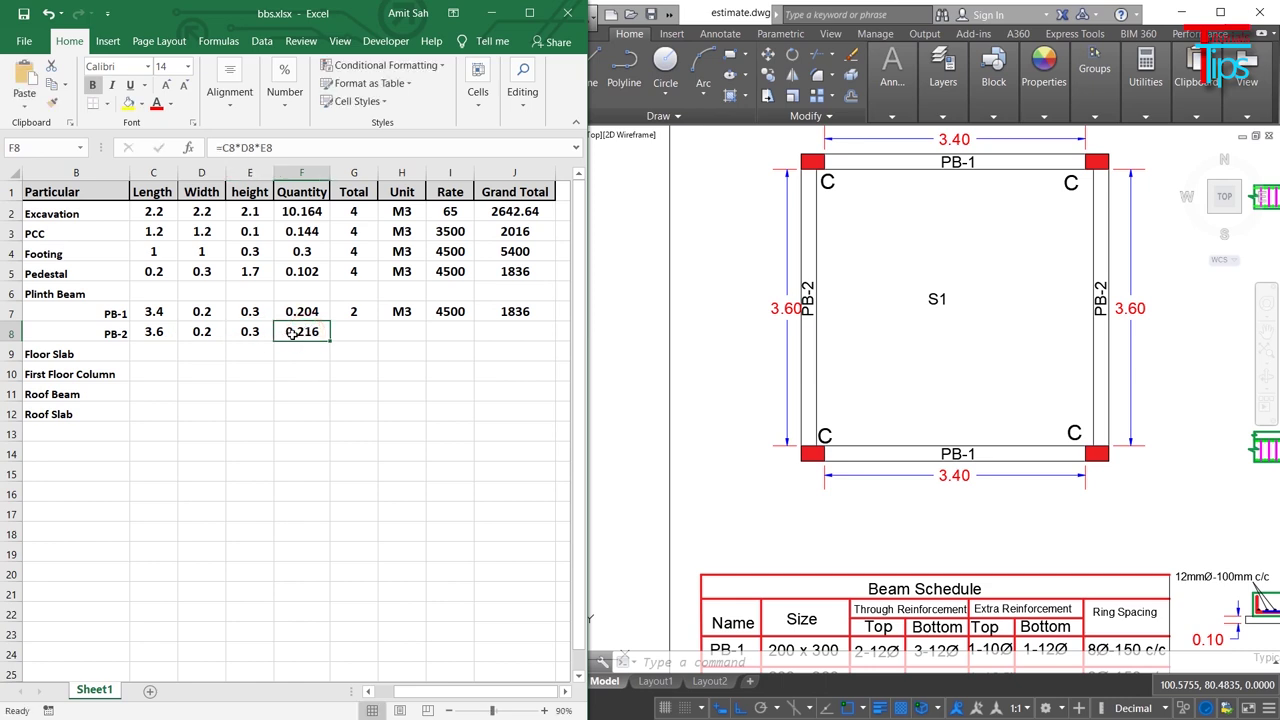
Step: Set PB-2 total to 2 and fill unit M3 and rate 4500 down with Ctrl+D
left_click(339, 331)
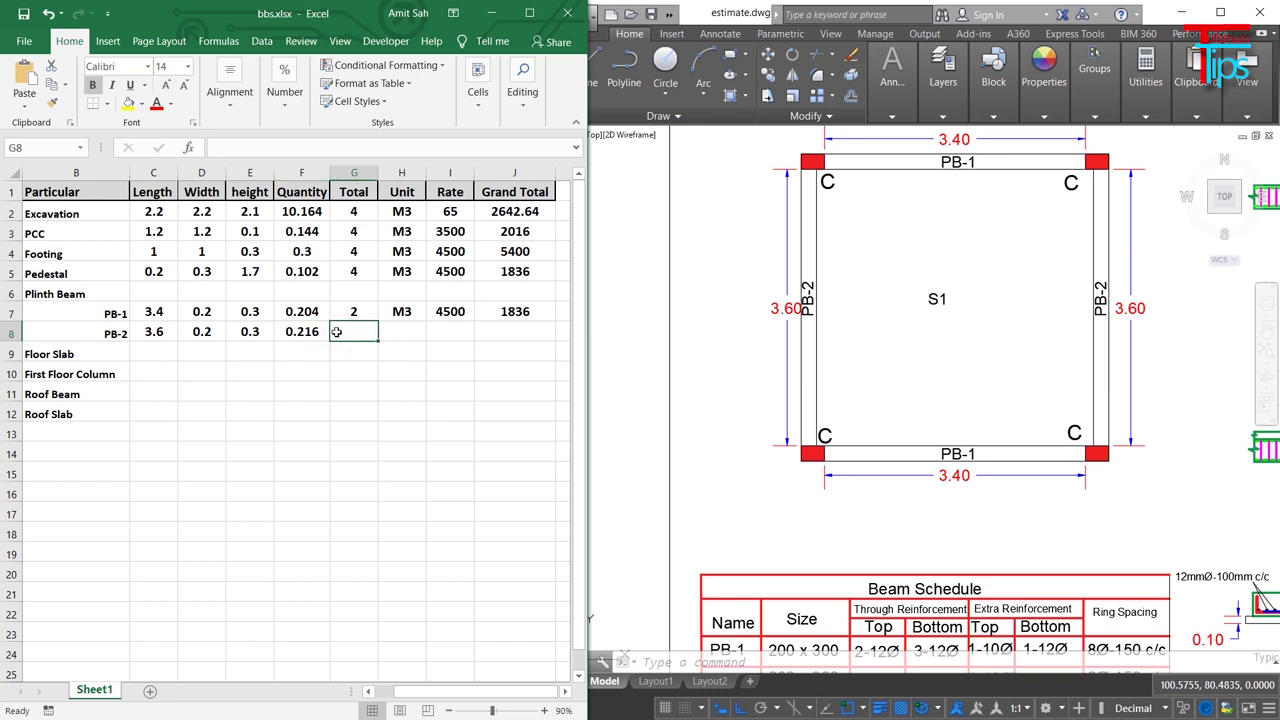
type("2")
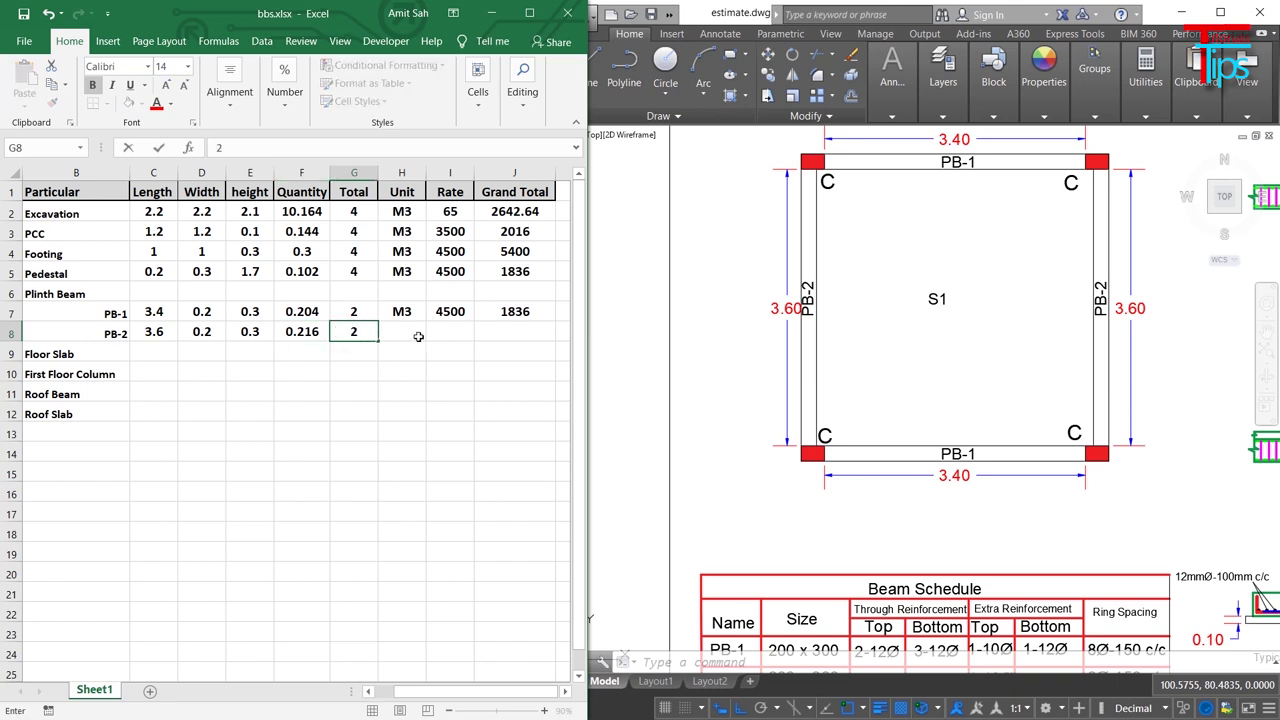
left_click(412, 335)
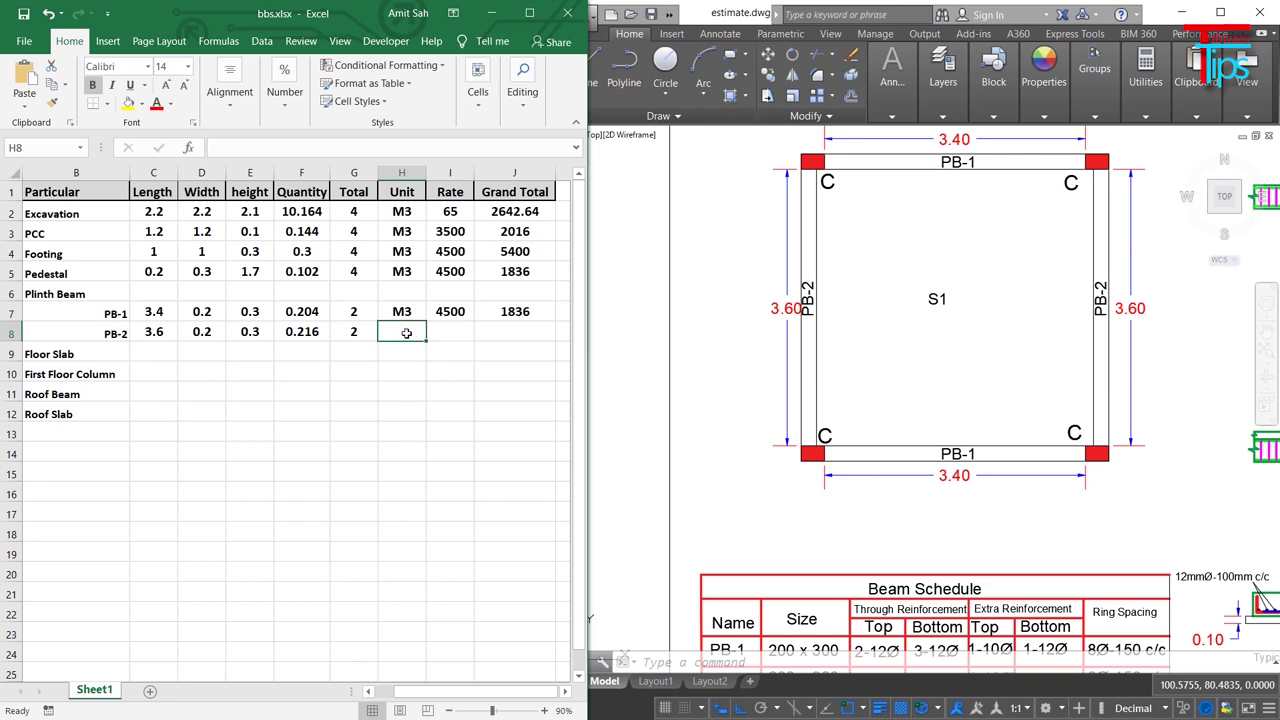
key("ctrl+d")
left_click(446, 335)
key("ctrl+d")
Step: Enter the PB-2 grand total =F8*G8*I8 in J8, giving 1944
left_click(506, 336)
type("=")
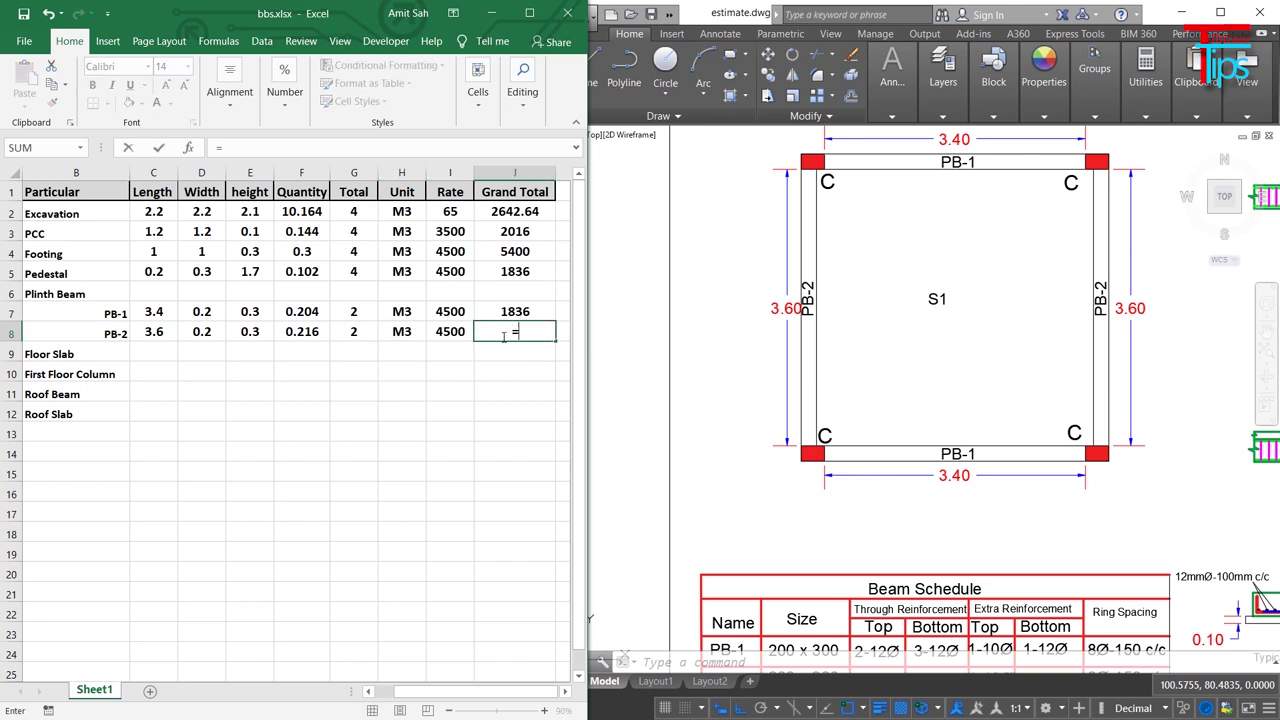
left_click(302, 333)
type("*")
left_click(350, 338)
type("*")
left_click(452, 333)
key("Return")
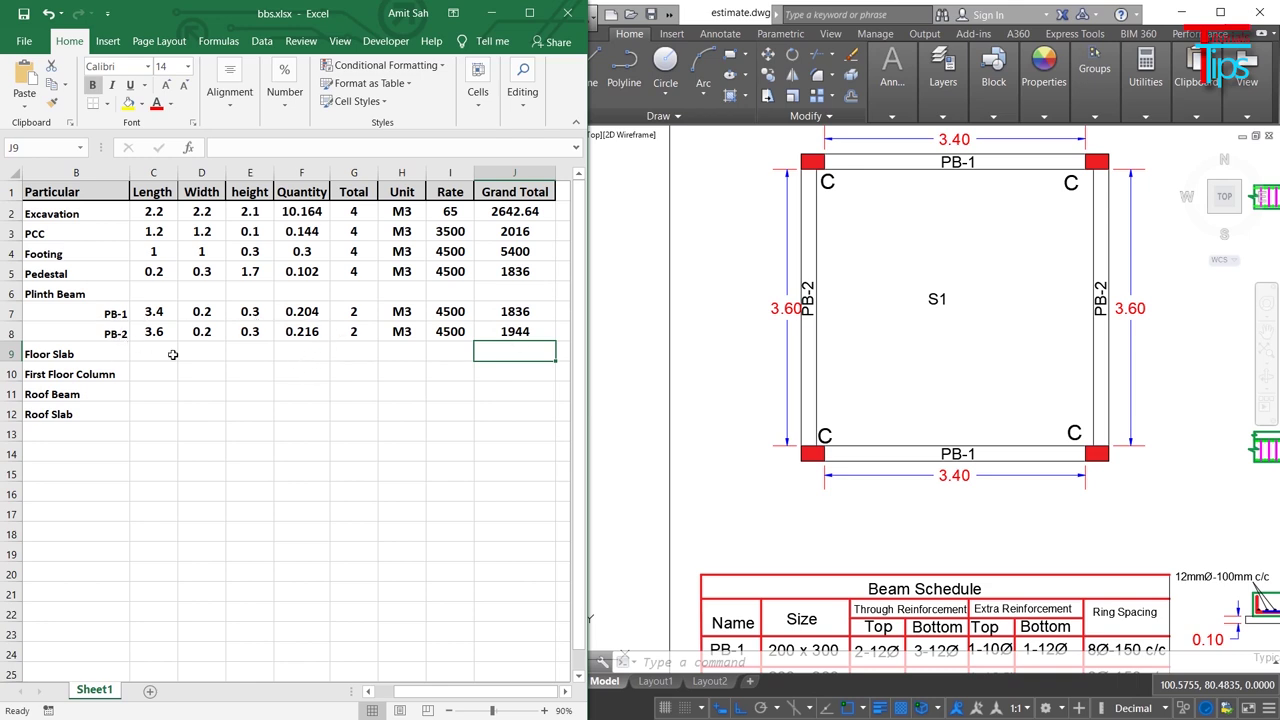
Step: In F10, begin a combined-quantity formula with the PB-1 term (F7*G7)
left_click(284, 377)
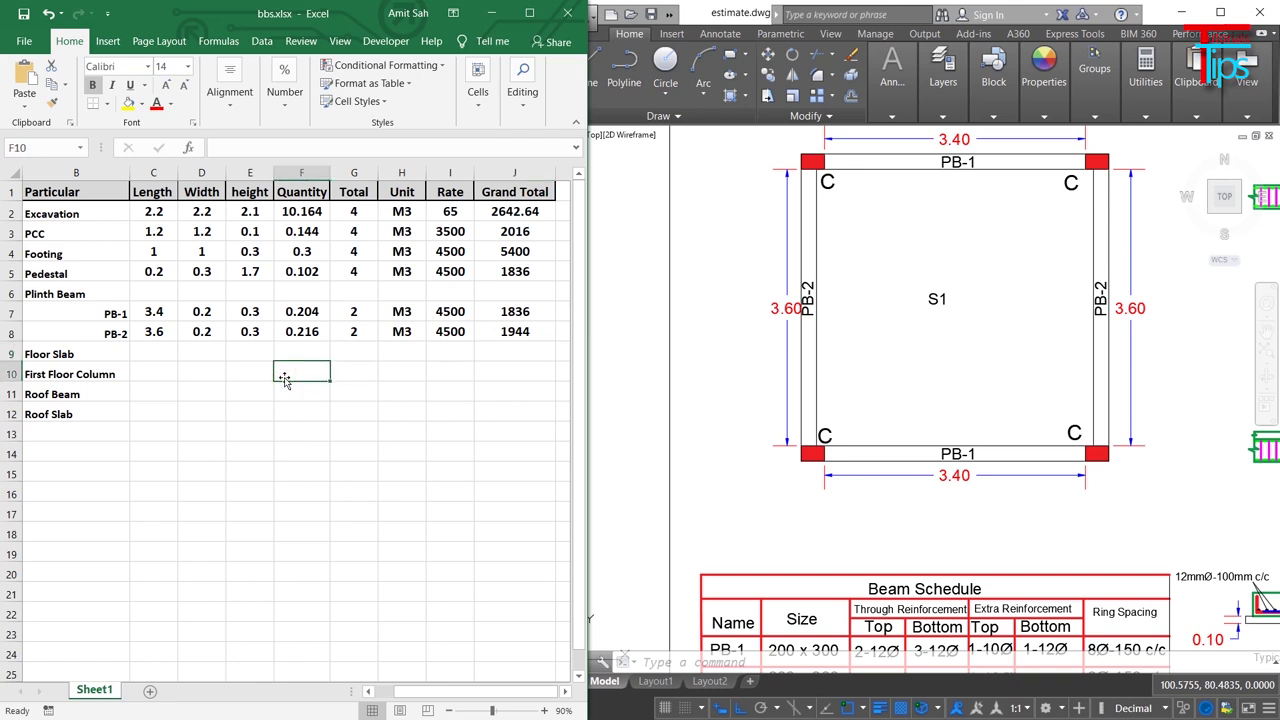
type("=")
left_click(297, 312)
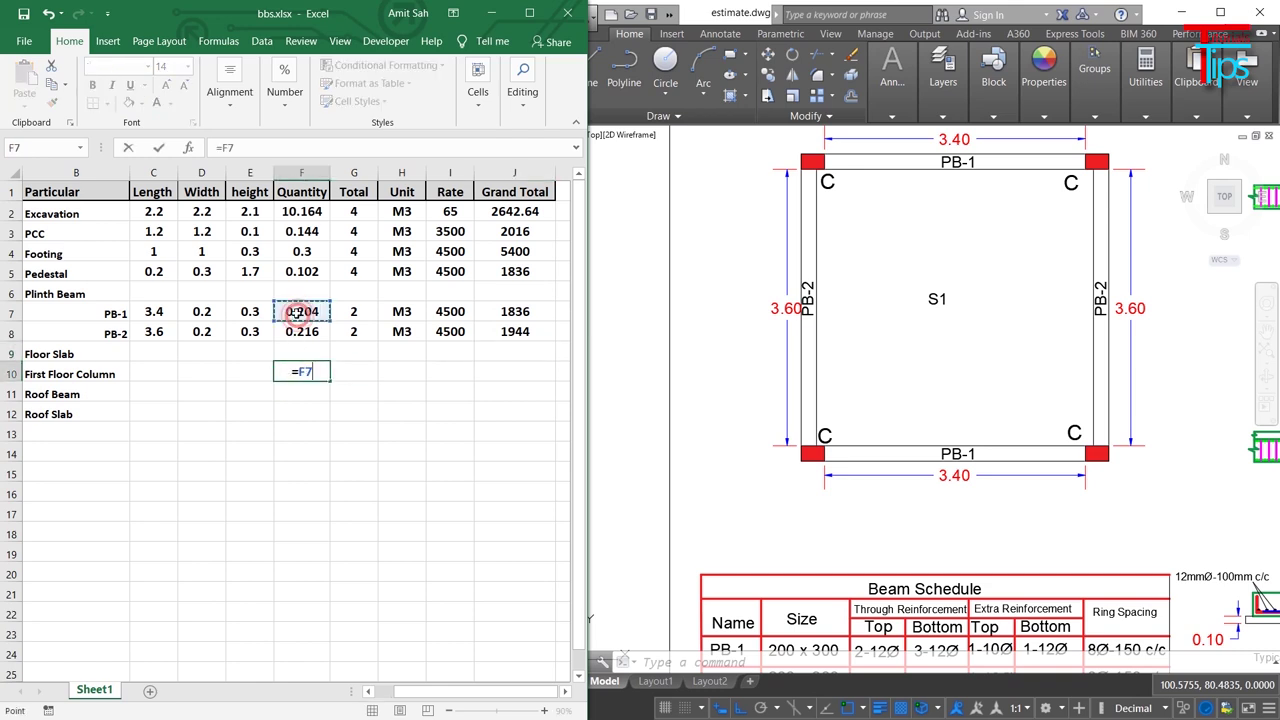
key("BackSpace")
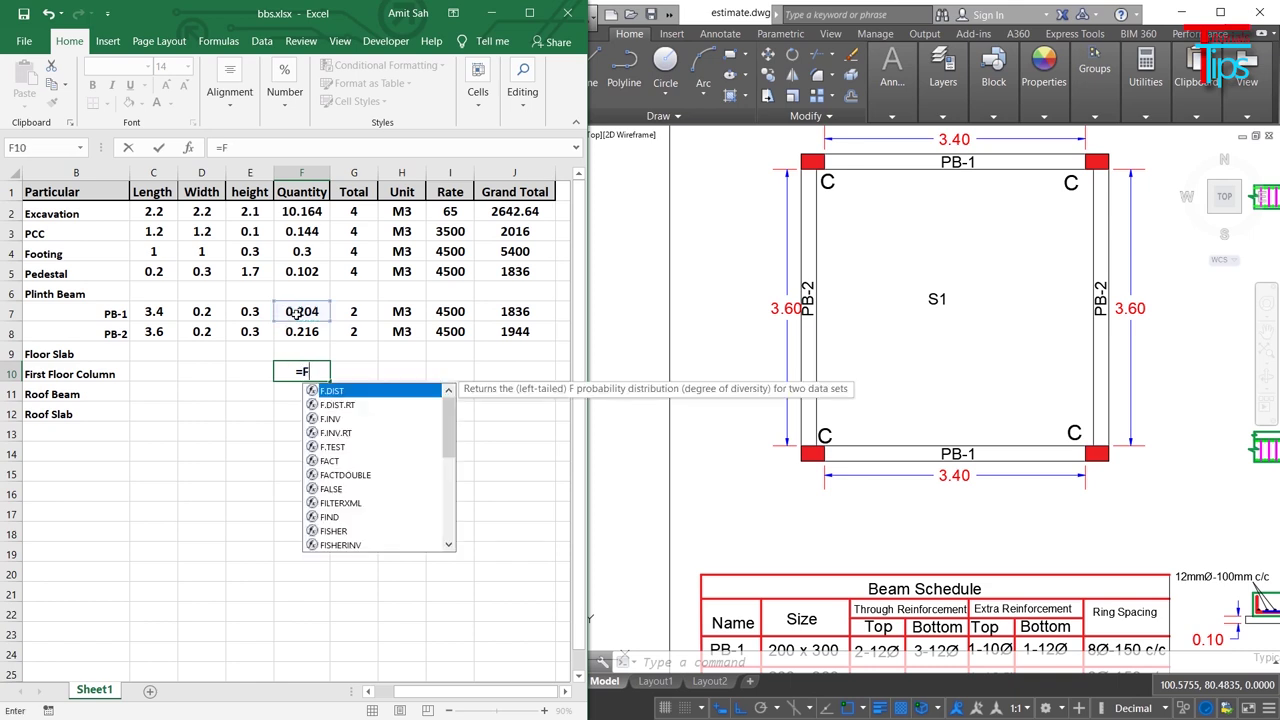
key("BackSpace")
type("(")
left_click(302, 312)
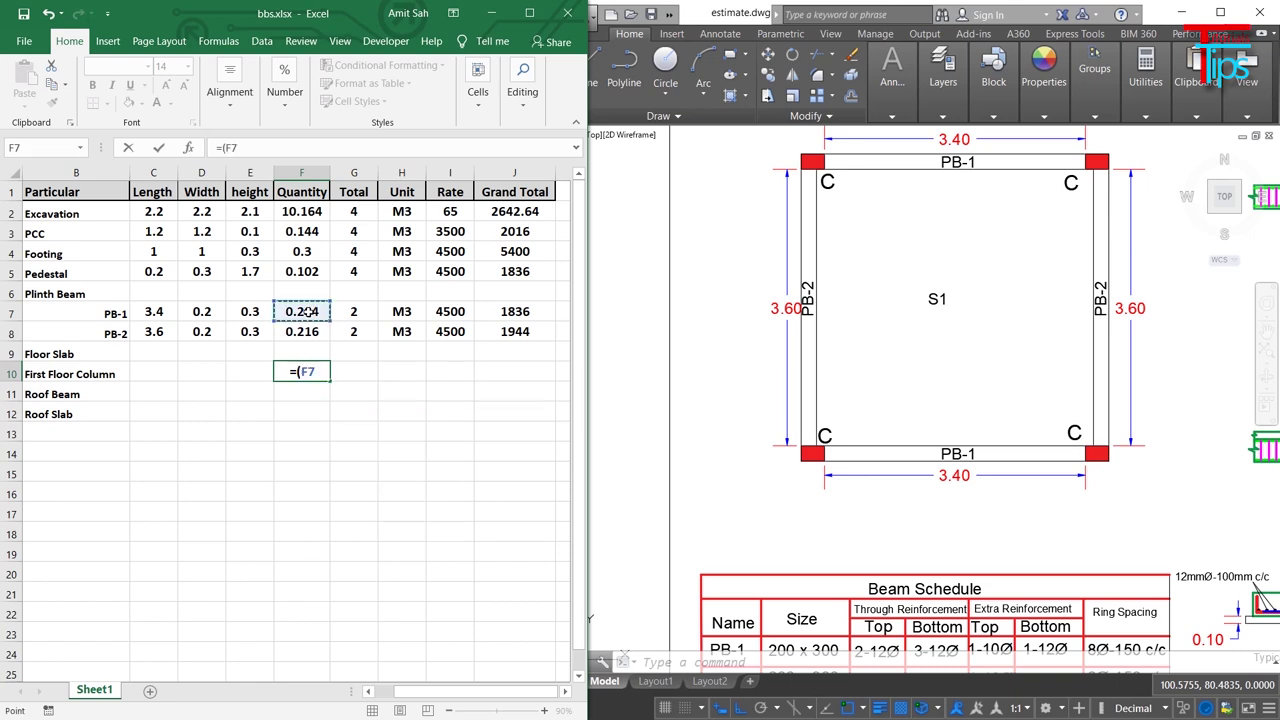
type("*")
left_click(349, 312)
Step: Add the PB-2 term (F8*G8) for a result of 0.84, then clear cells E9:G11
type(")+")
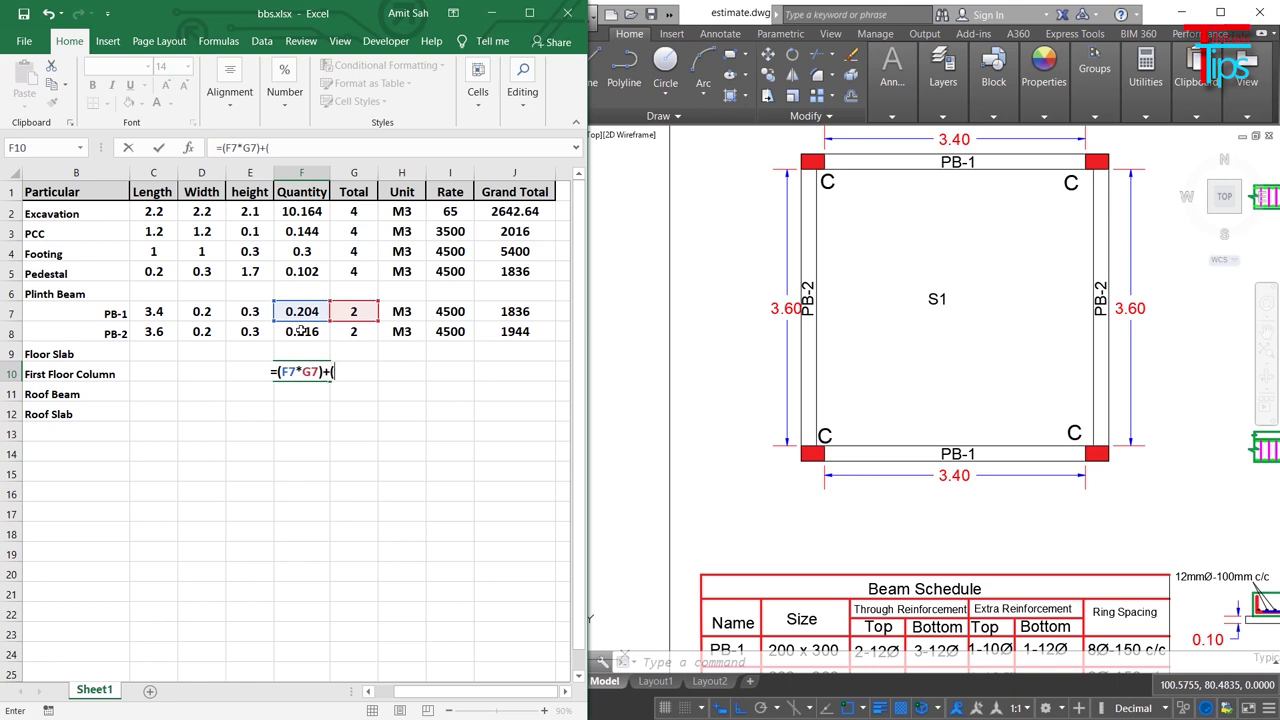
type("(")
left_click(301, 331)
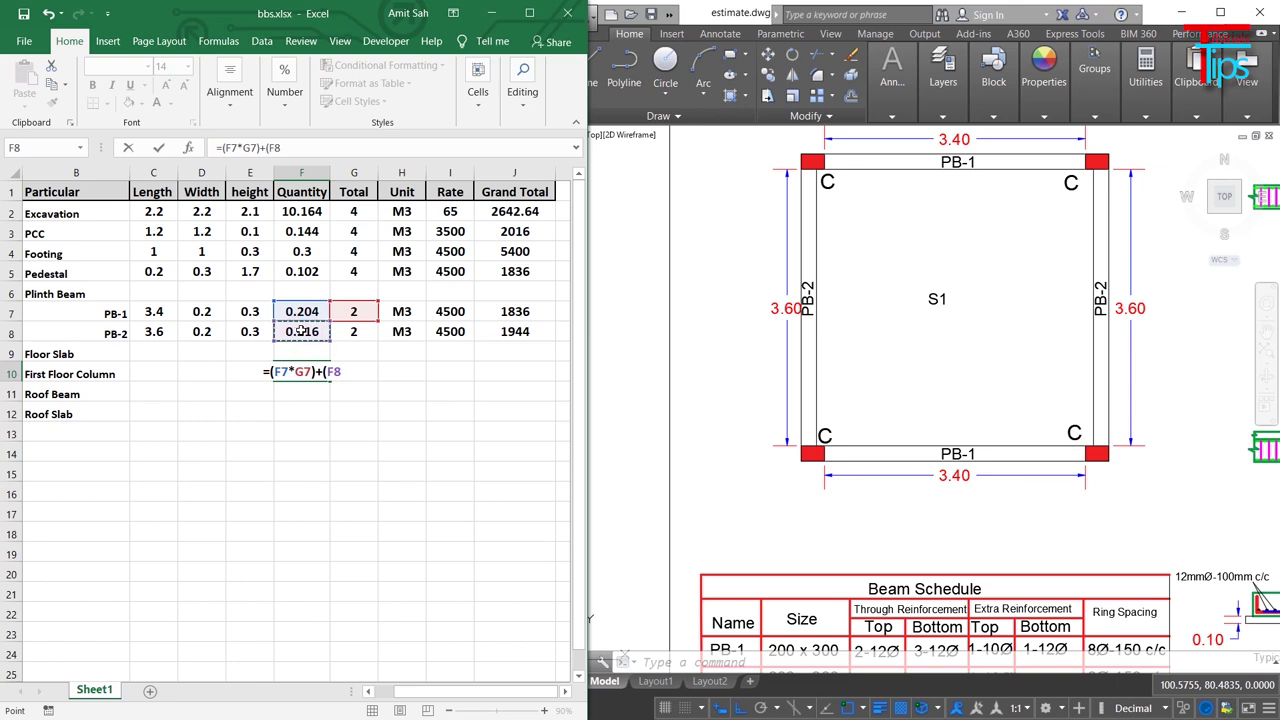
type("*")
left_click(358, 331)
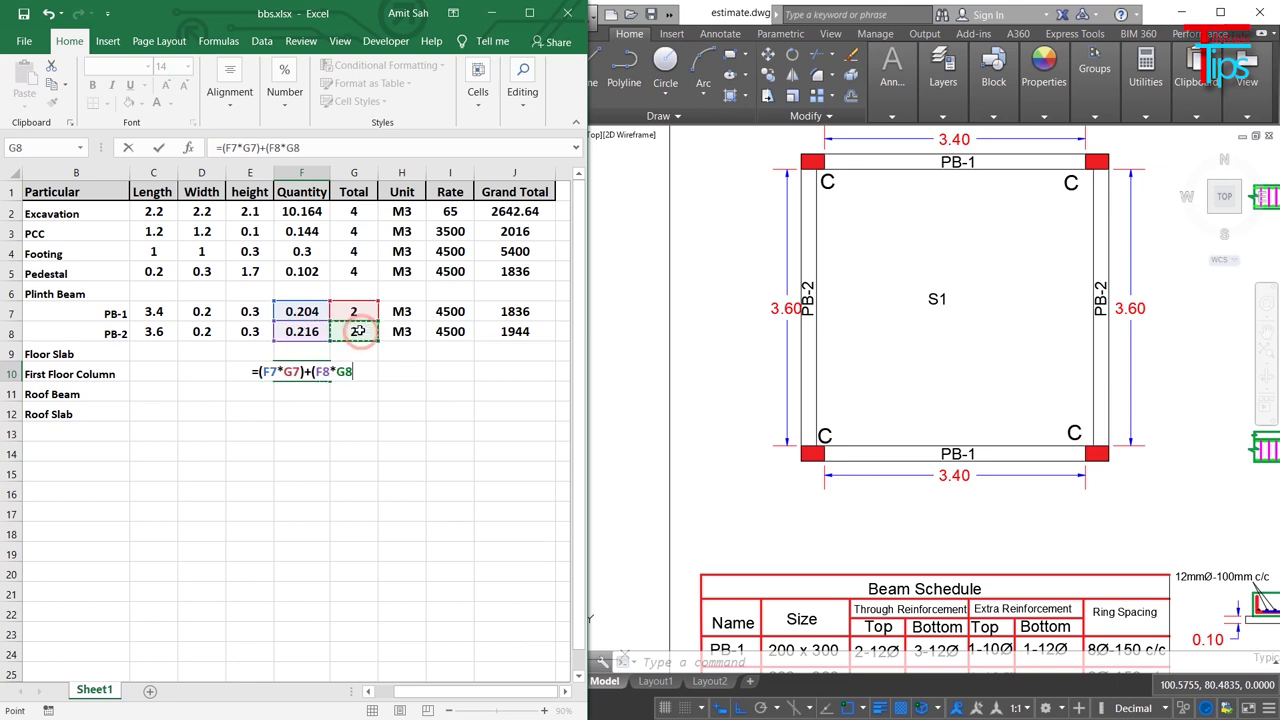
type(")")
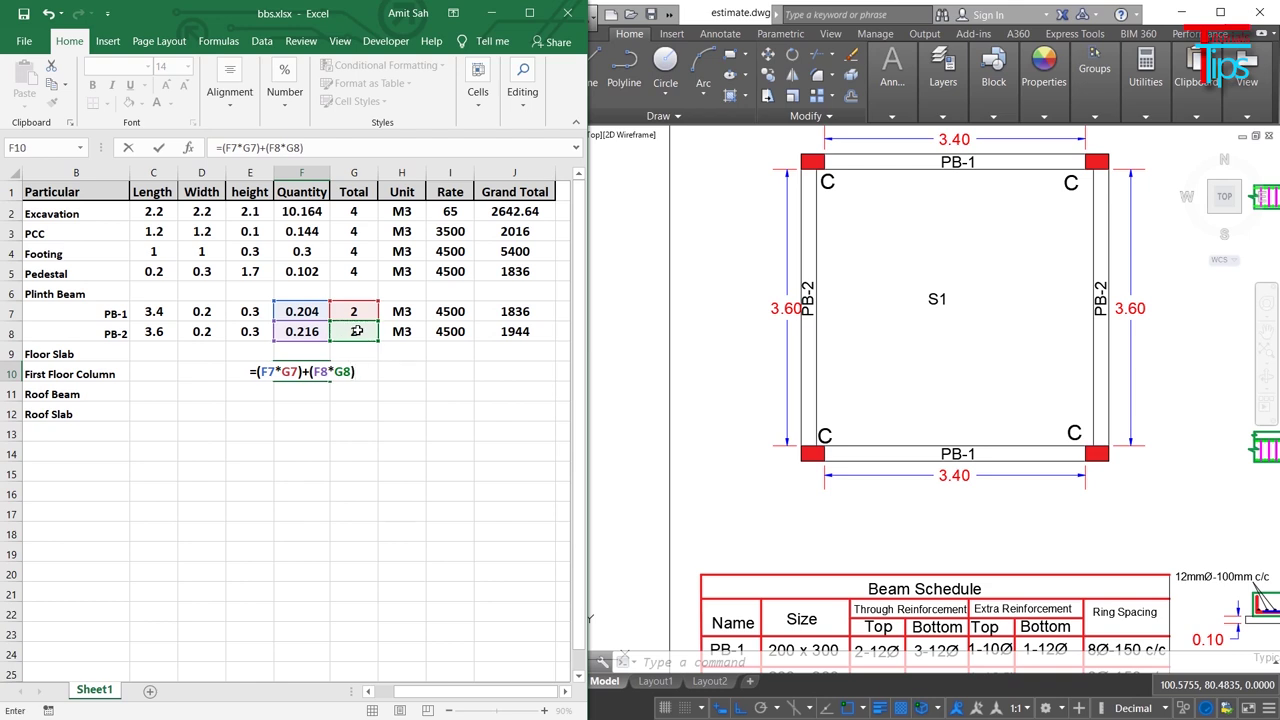
key("Return")
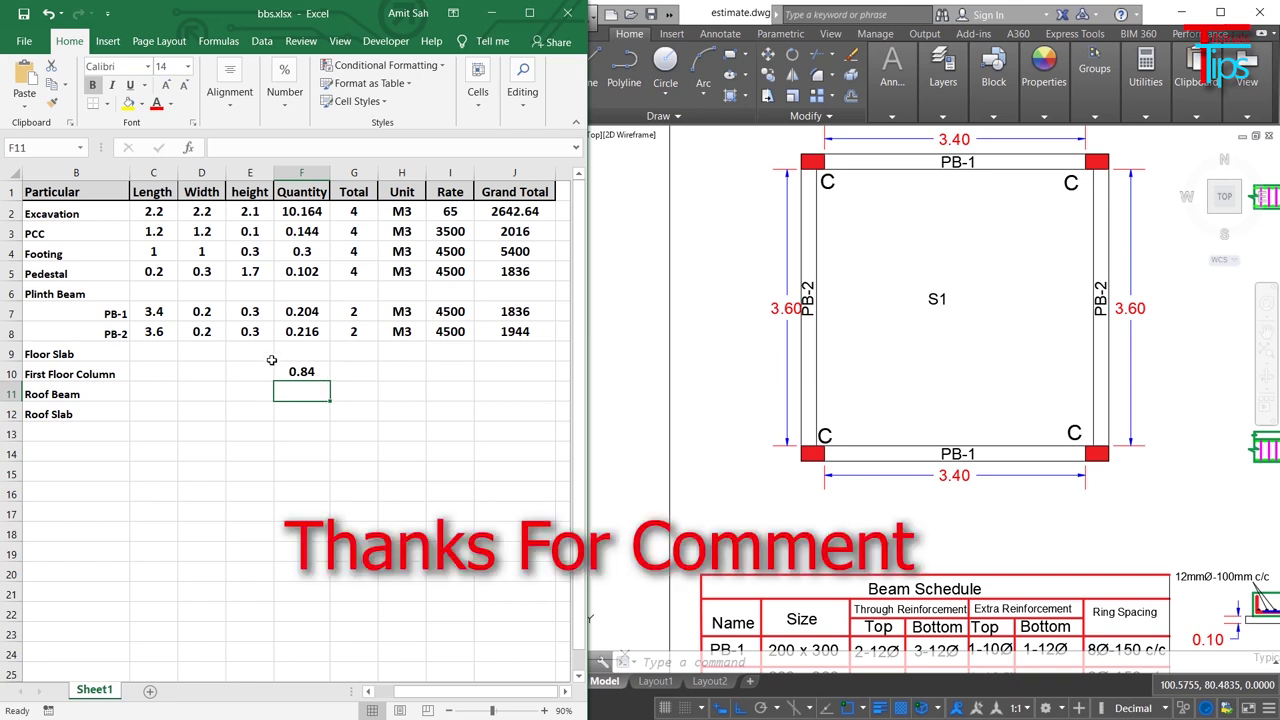
left_click_drag(250, 354, 335, 389)
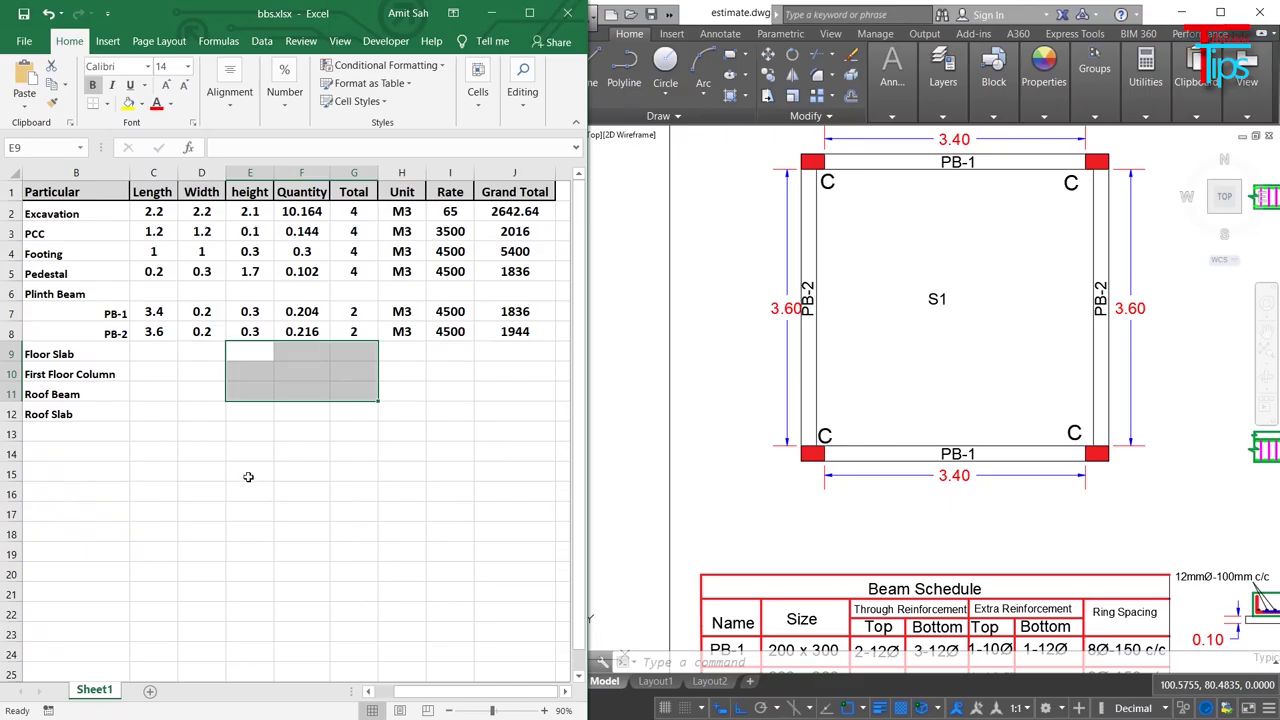
left_click(248, 477)
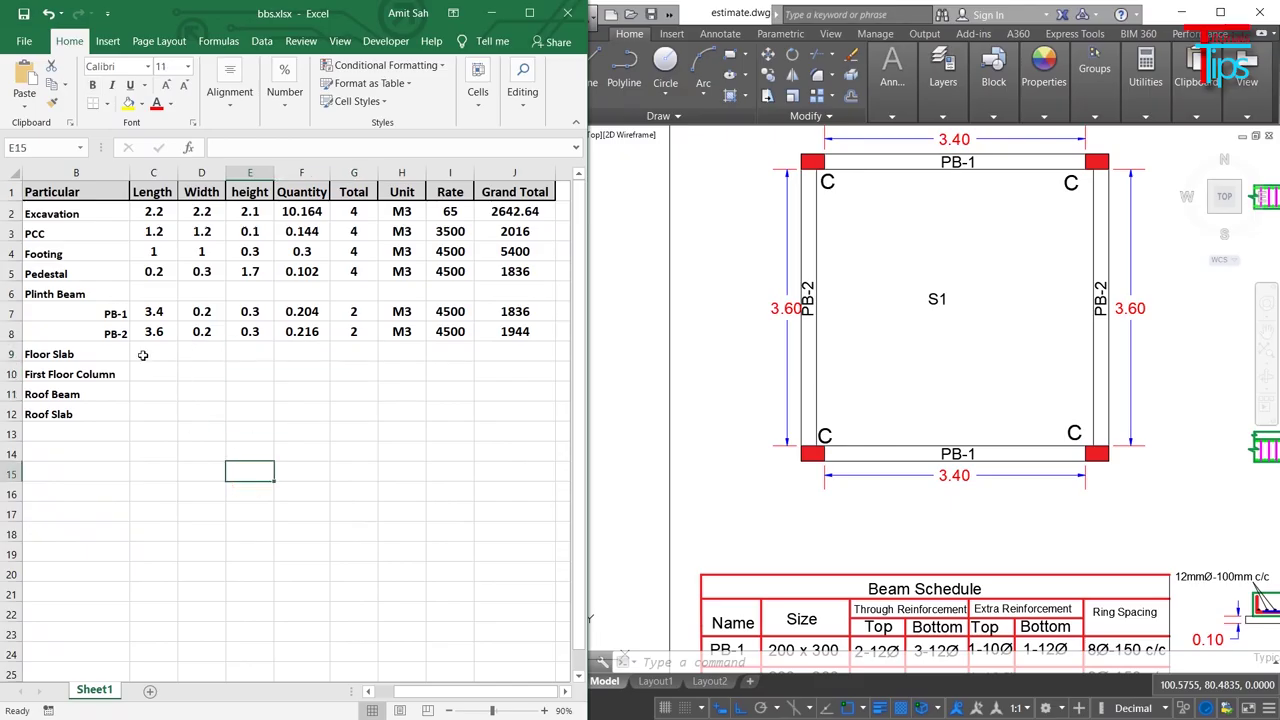
Step: Bring AutoCAD forward and zoom toward the plinth beam detail in the column section
scroll(882, 284, "down", 3)
left_click(890, 300)
scroll(895, 305, "down", 3)
scroll(898, 311, "up", 5)
scroll(800, 300, "down", 3)
scroll(705, 281, "up", 3)
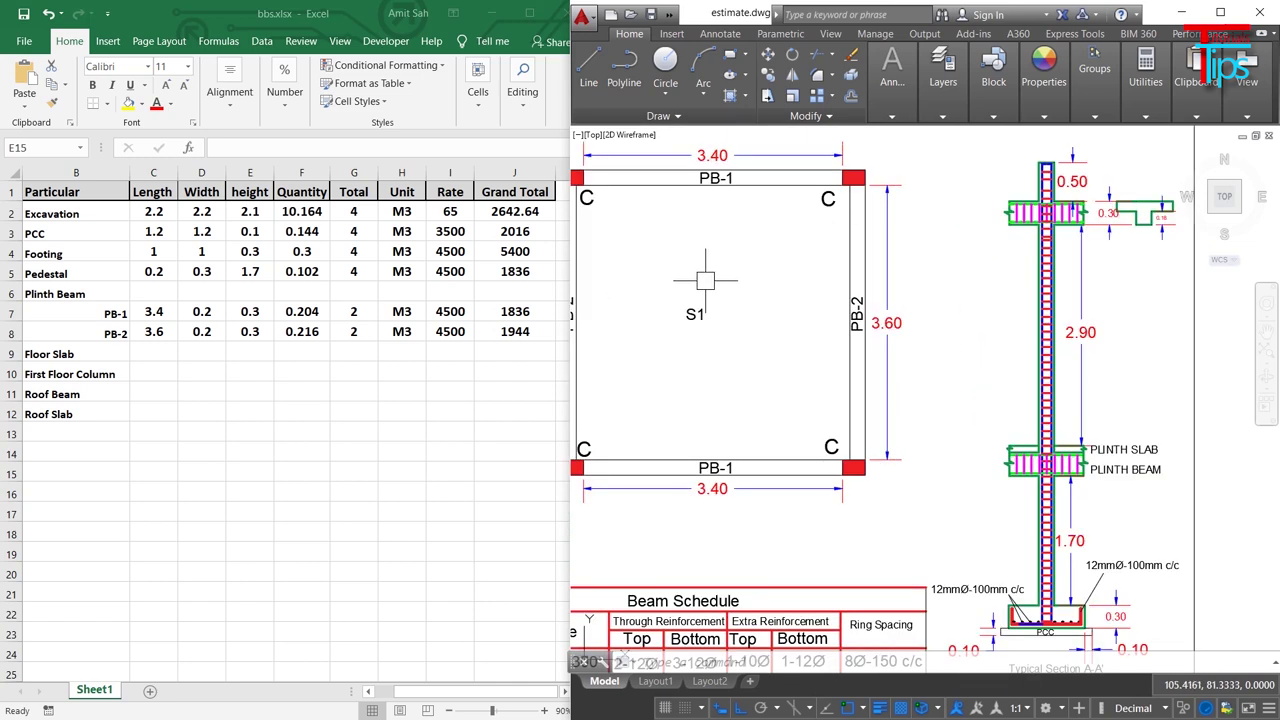
left_click_drag(705, 281, 725, 297)
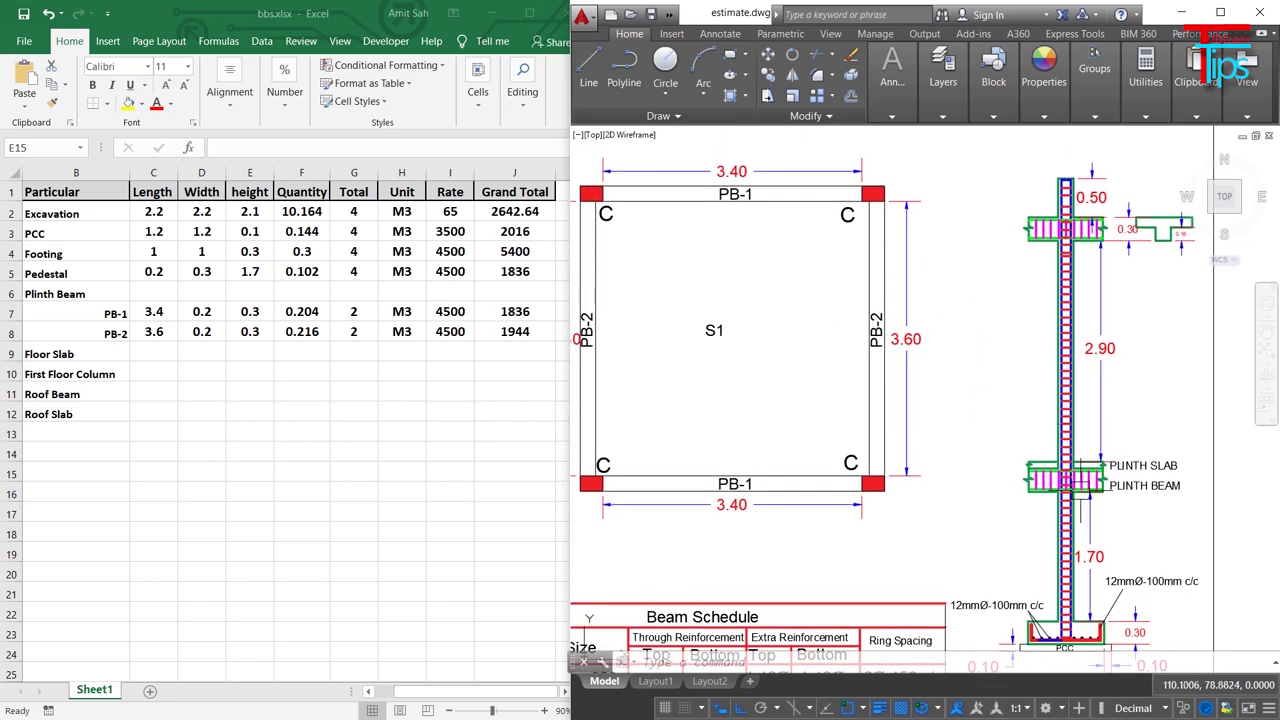
scroll(1077, 464, "up", 3)
left_click_drag(1077, 464, 945, 418)
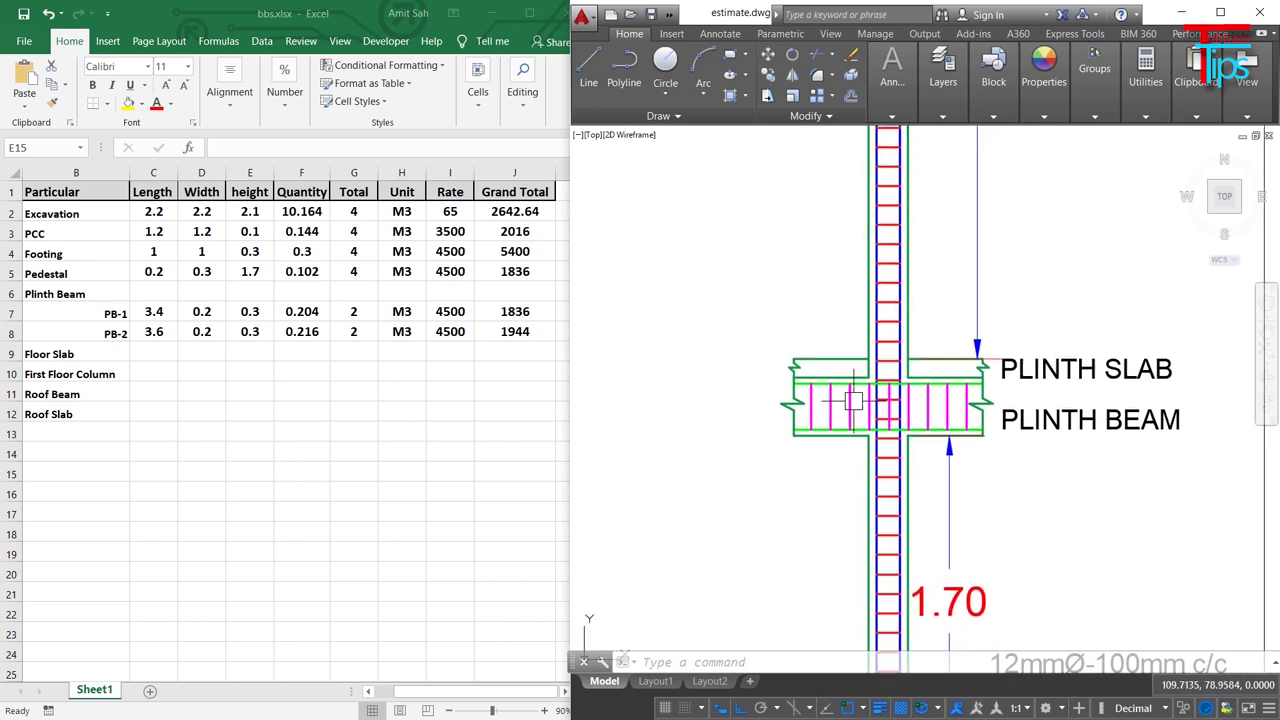
scroll(810, 396, "up", 1)
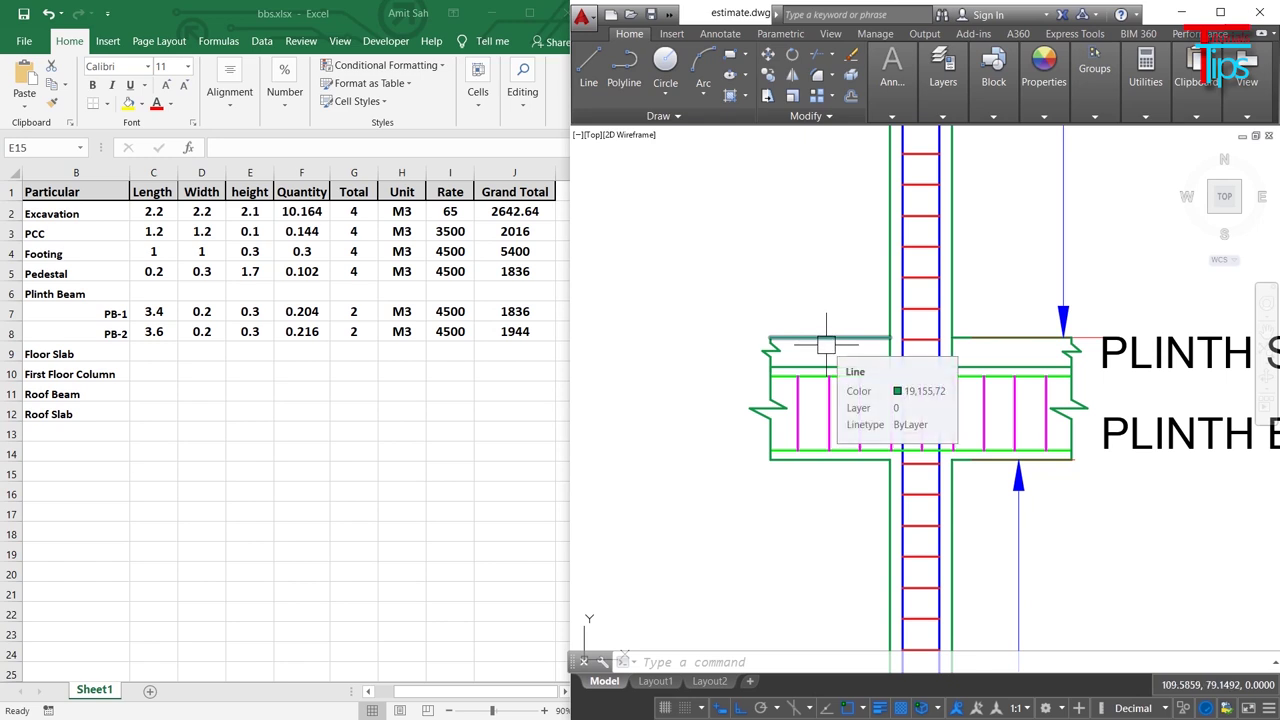
Step: Pan back to the full column section and slab S1 with its PB-1/PB-2 beams
left_click_drag(749, 306, 934, 594)
scroll(937, 415, "down", 2)
left_click_drag(937, 415, 1034, 380)
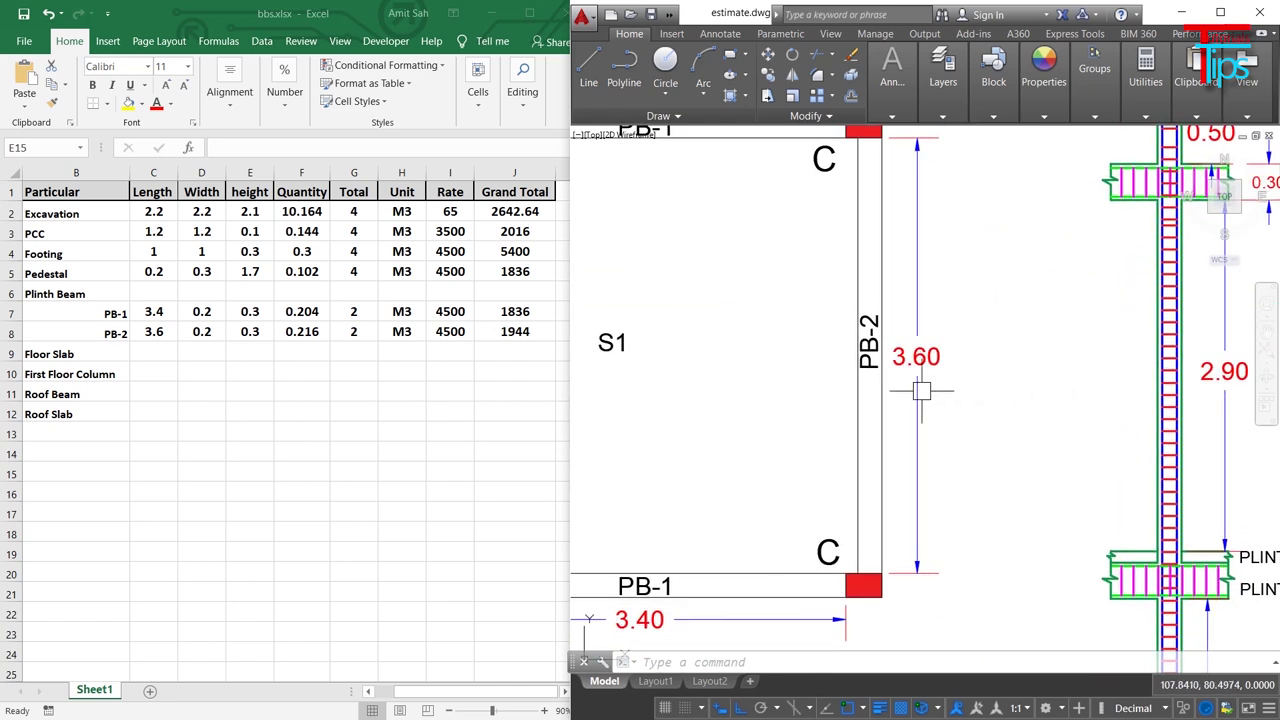
scroll(920, 380, "down", 2)
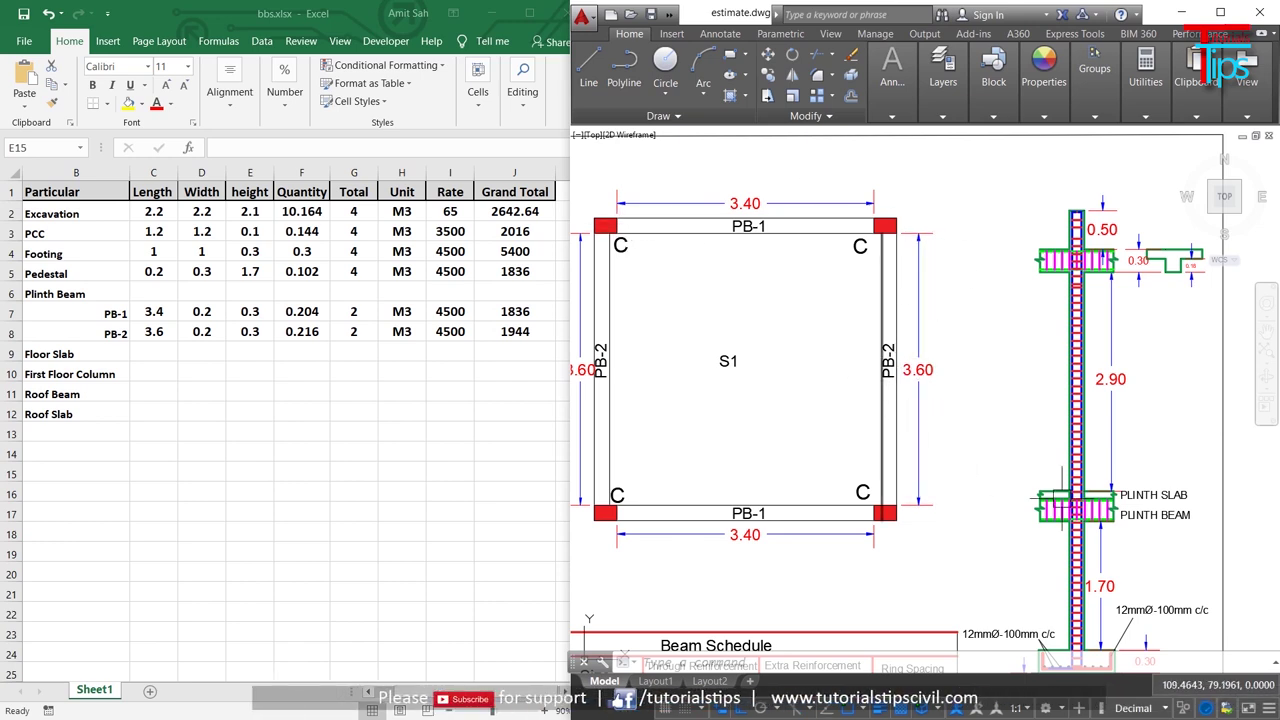
scroll(1099, 503, "up", 5)
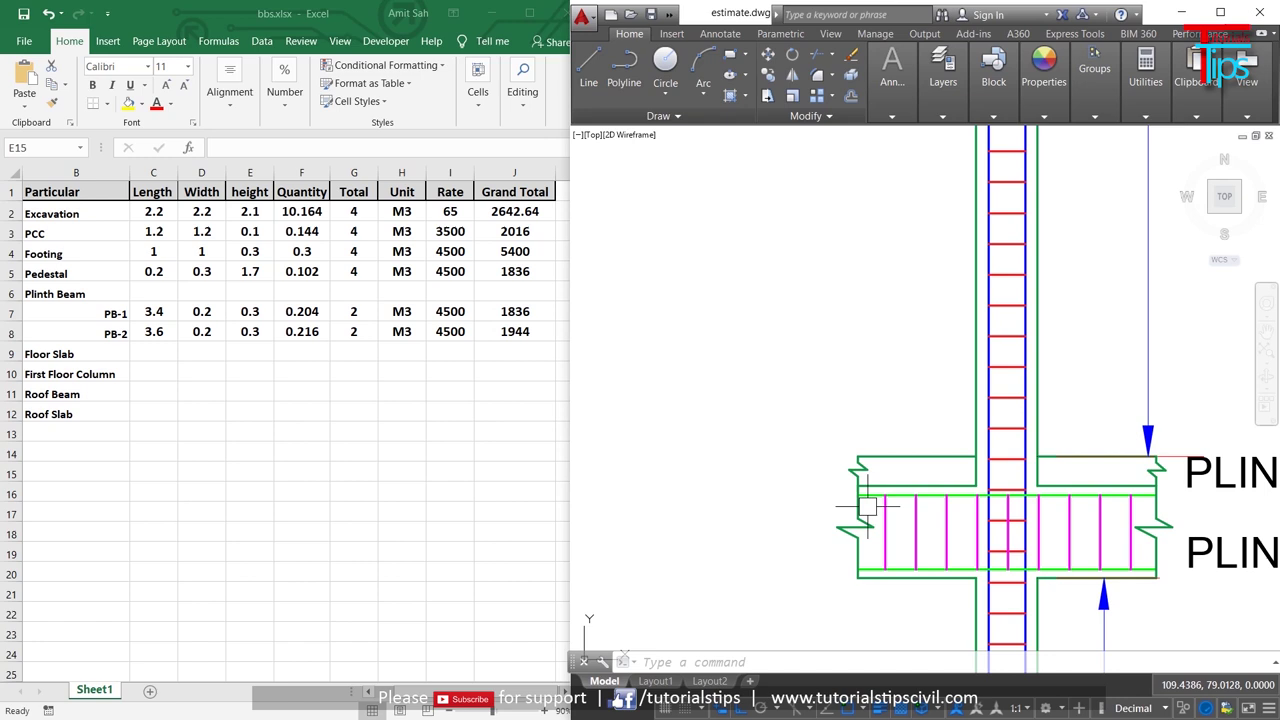
scroll(877, 434, "down", 5)
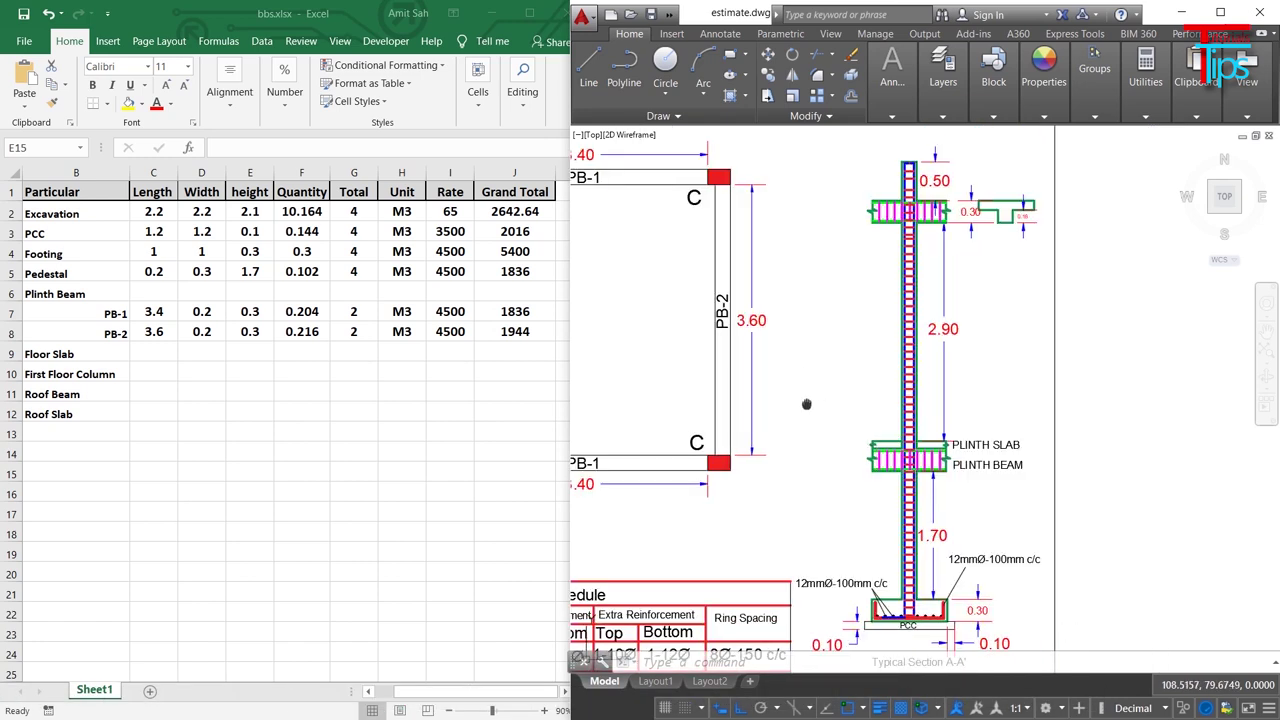
scroll(903, 391, "down", 2)
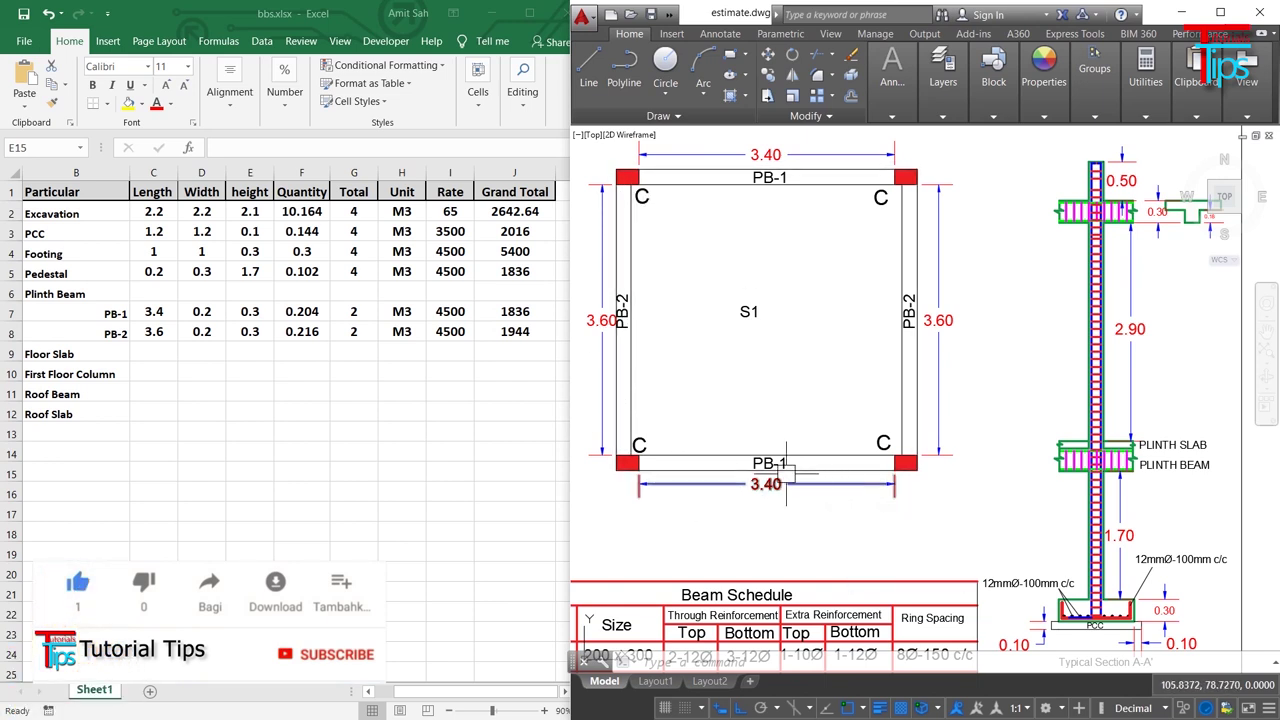
Step: Zoom in on slab S1's top-left corner at the PB-1 beam, then zoom back out
left_click_drag(766, 258, 790, 363)
scroll(641, 278, "up", 5)
scroll(641, 278, "down", 3)
scroll(655, 285, "down", 2)
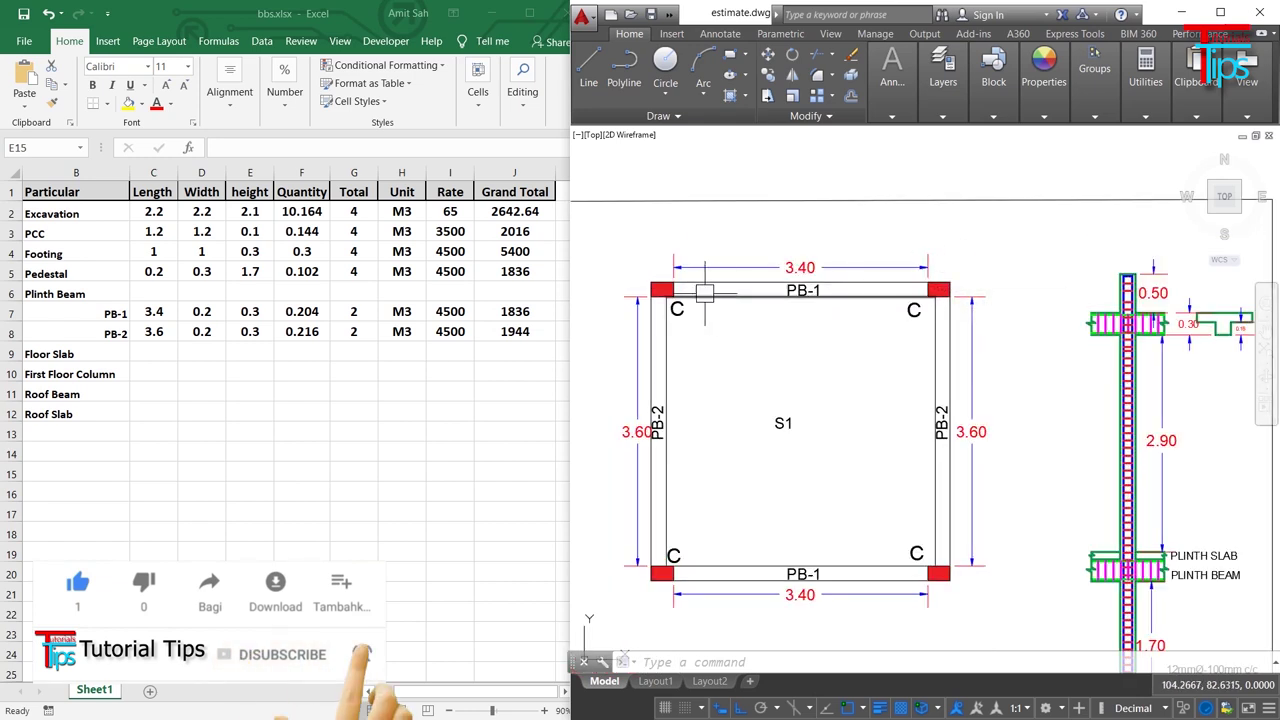
scroll(658, 290, "up", 2)
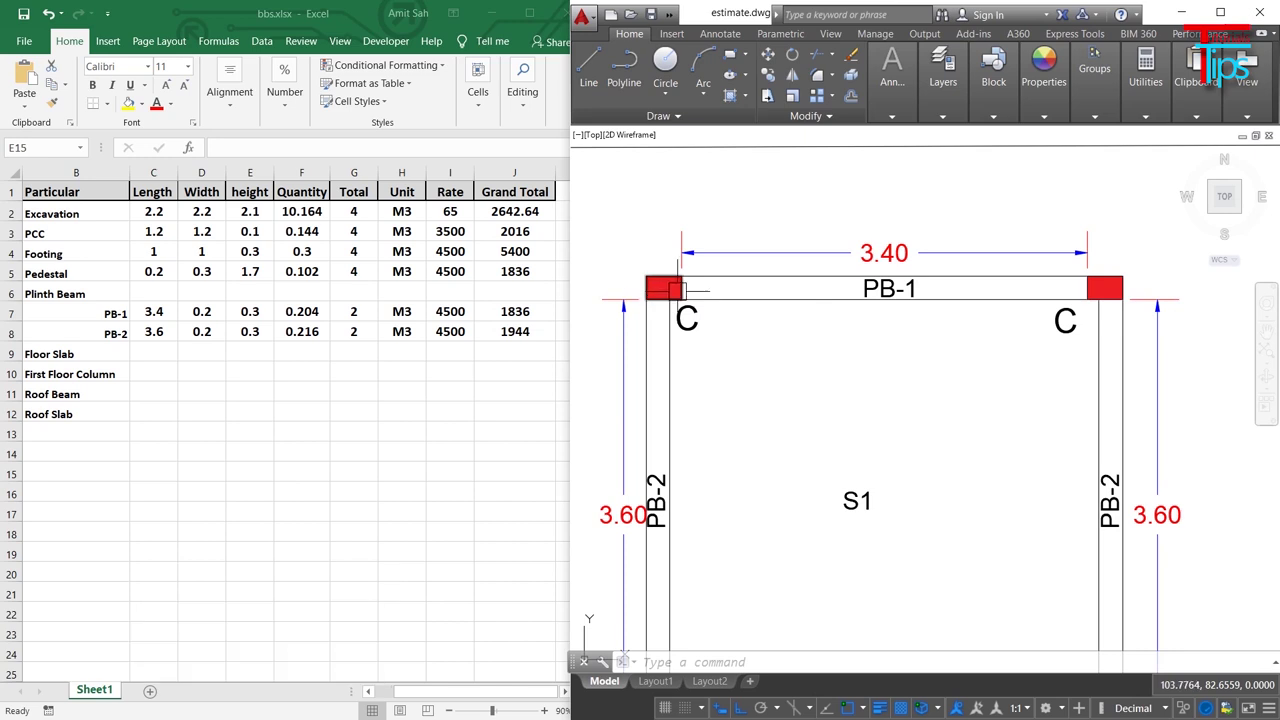
scroll(662, 296, "up", 2)
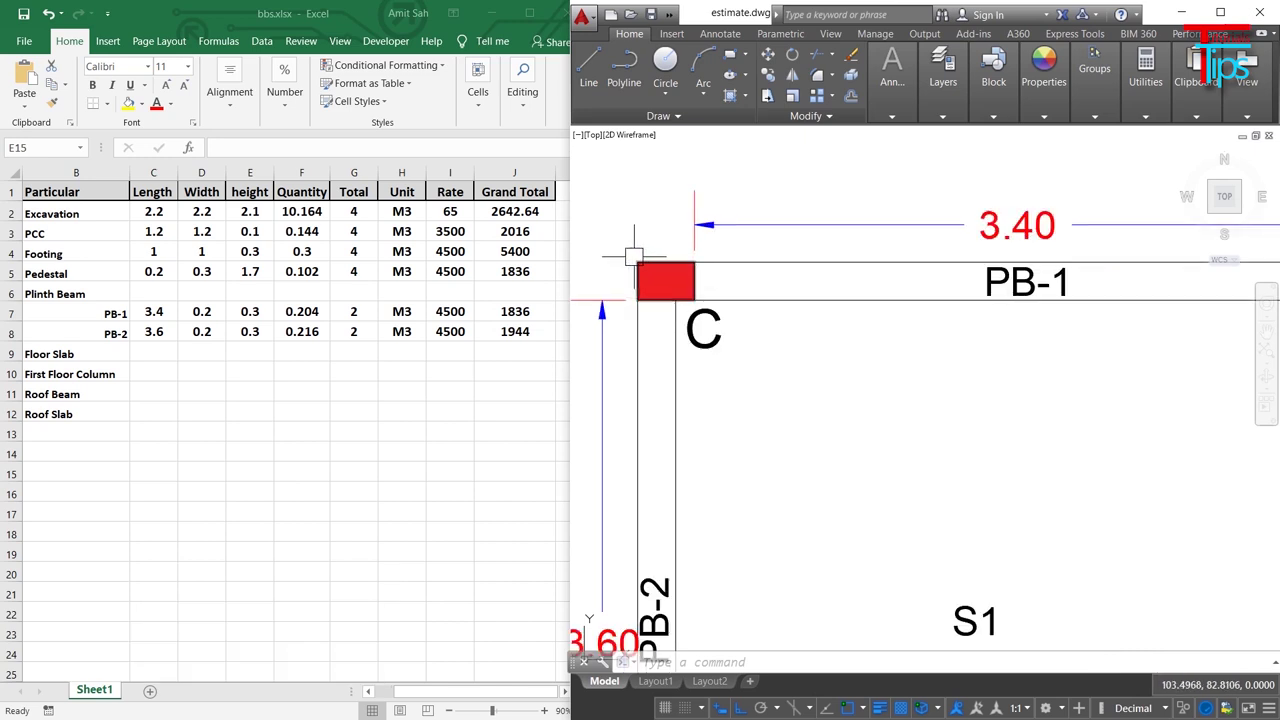
scroll(704, 260, "down", 2)
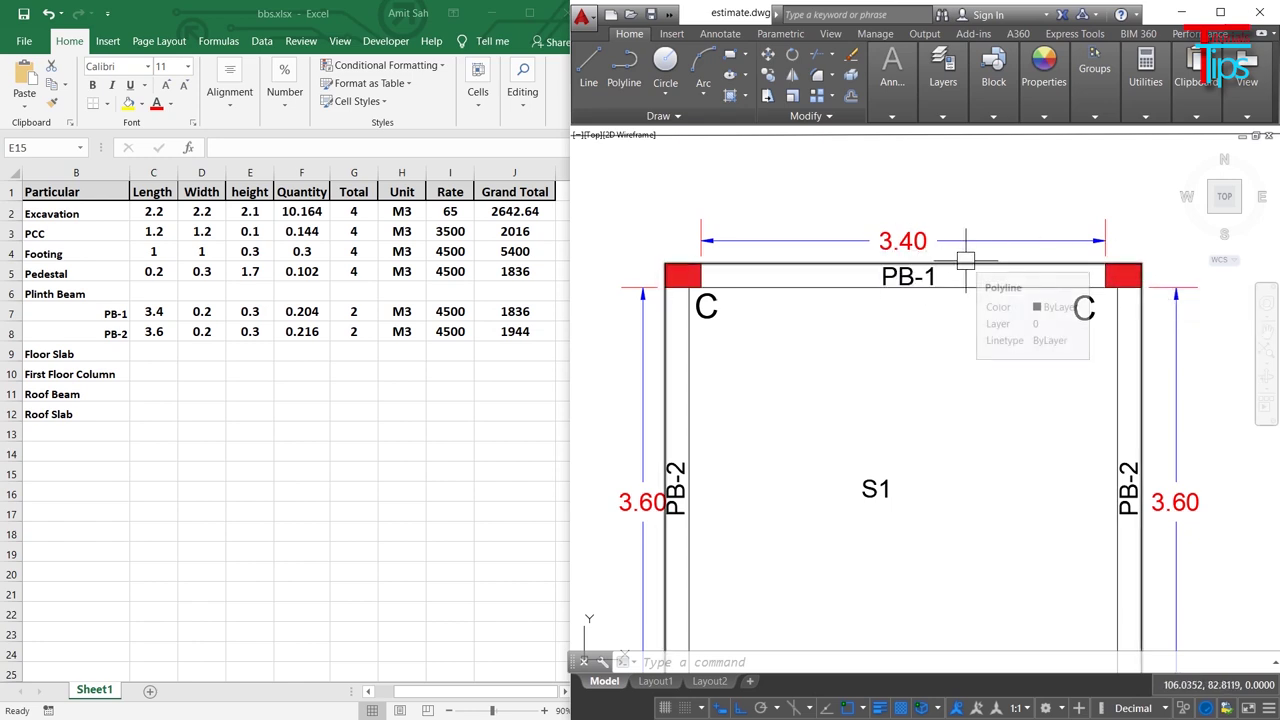
Step: Type 4 as the Floor Slab length in cell C9
left_click(153, 358)
left_click(152, 354)
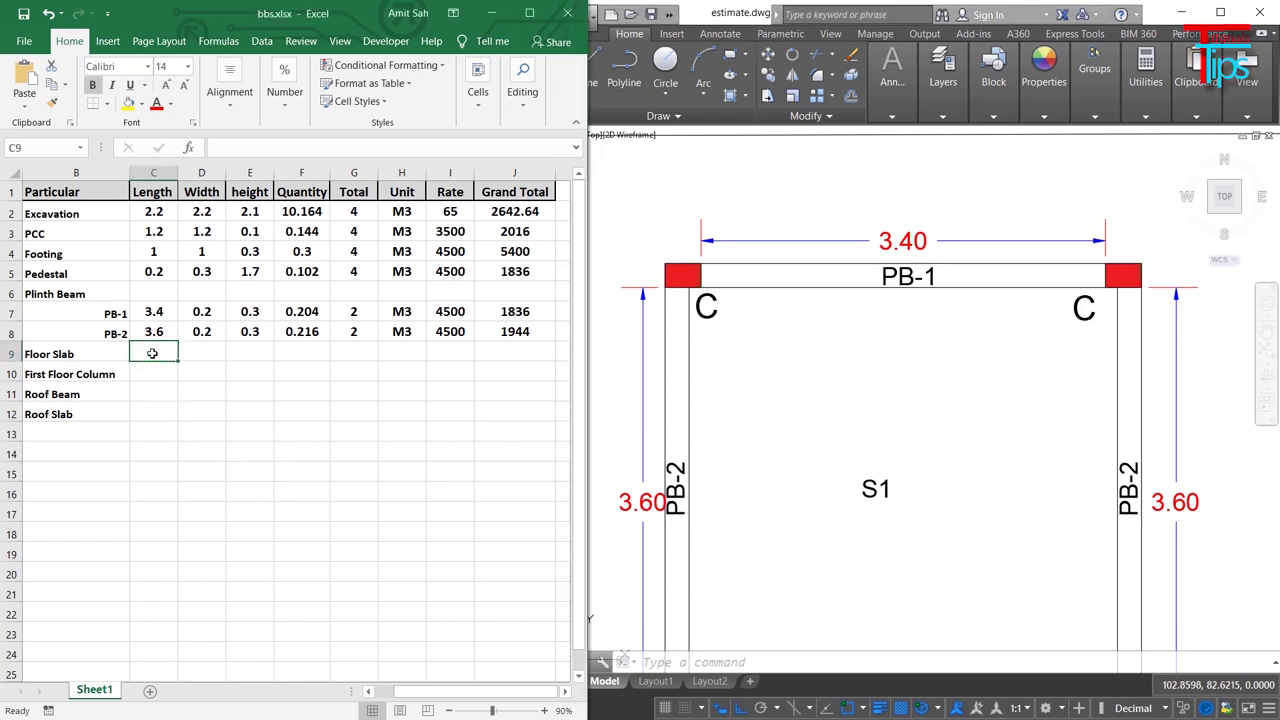
type("4")
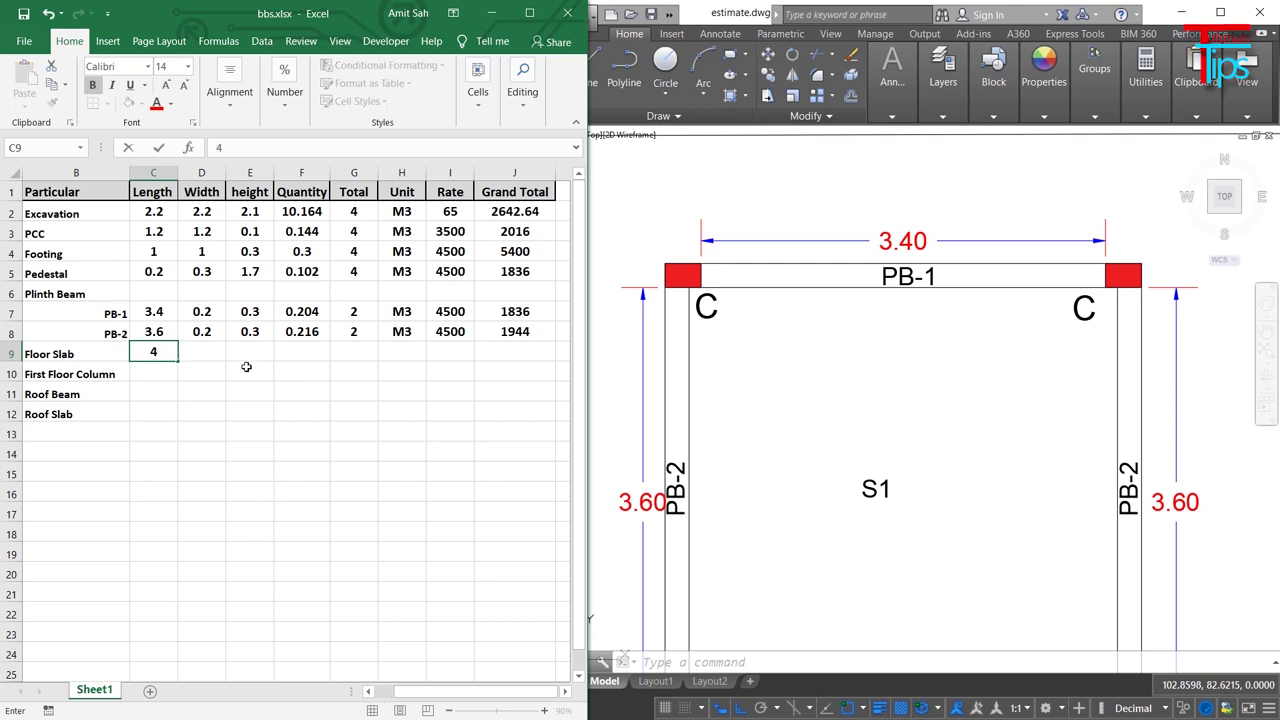
Step: Pan and zoom the AutoCAD slab plan to check the PB-1 and PB-2 beams, columns, and 3.40/3.60 dimensions
left_click(1094, 267)
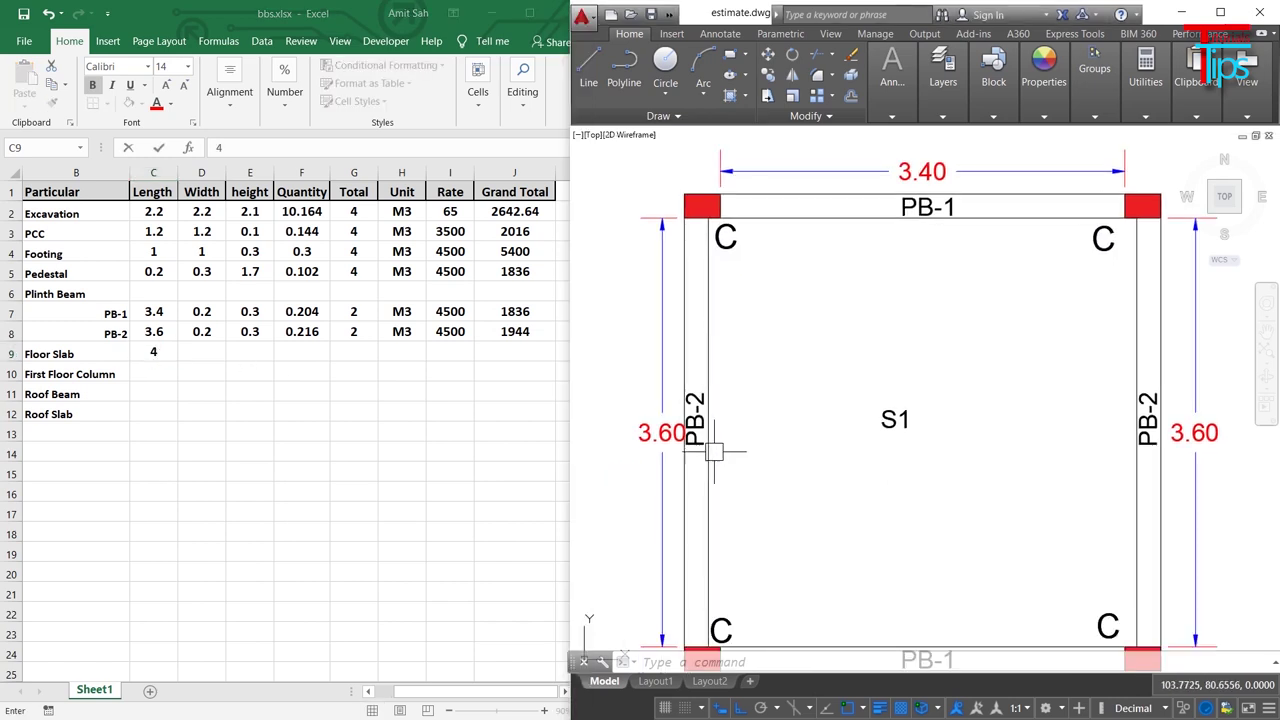
left_click_drag(754, 466, 796, 372)
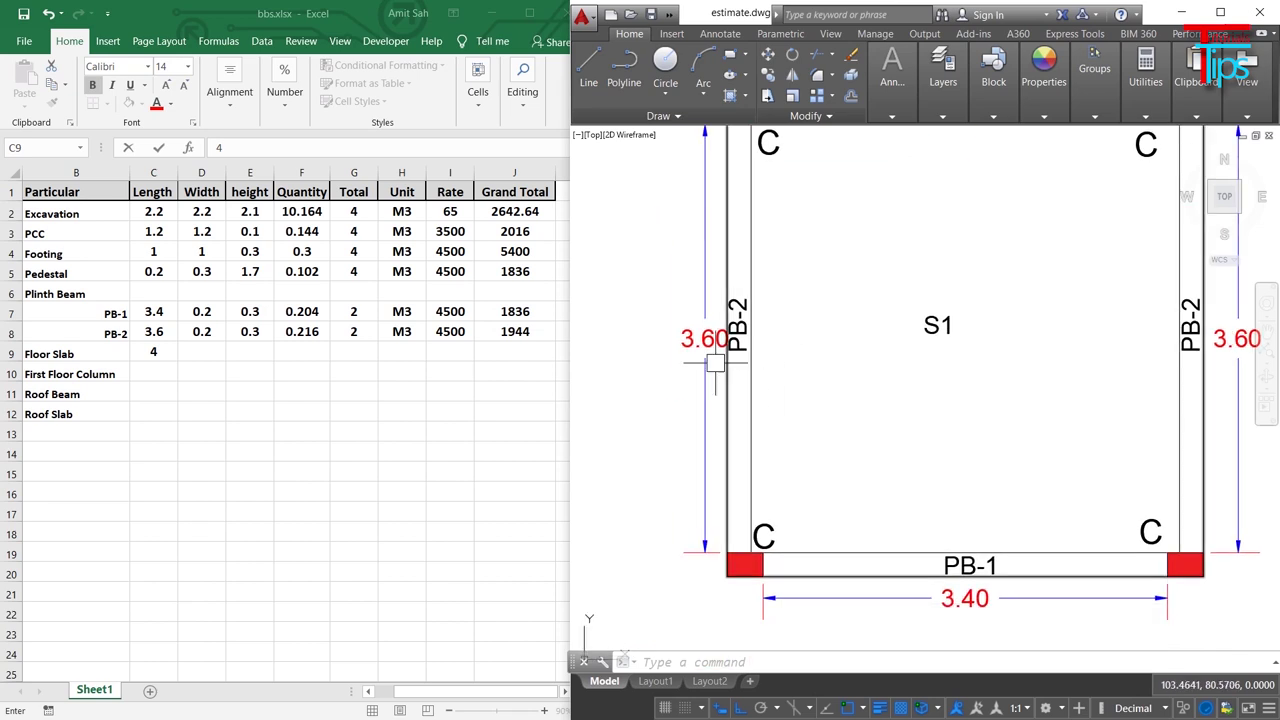
left_click_drag(715, 363, 686, 400)
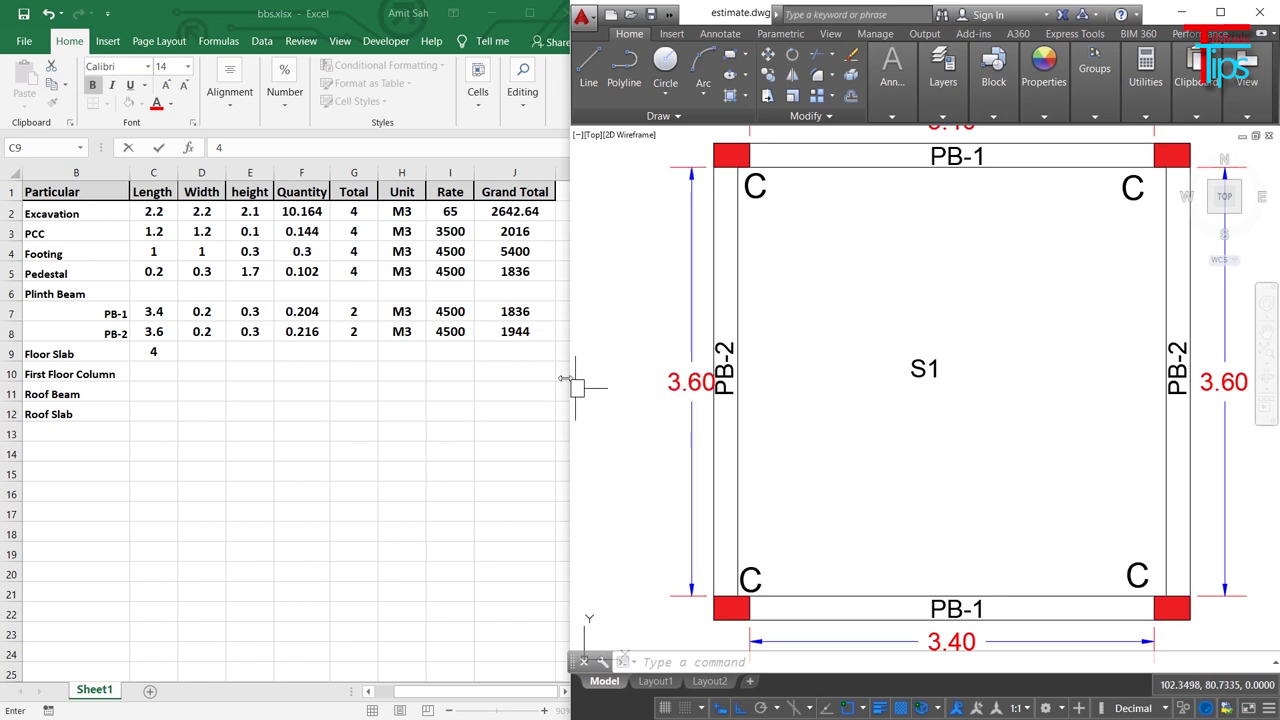
left_click_drag(733, 255, 716, 350)
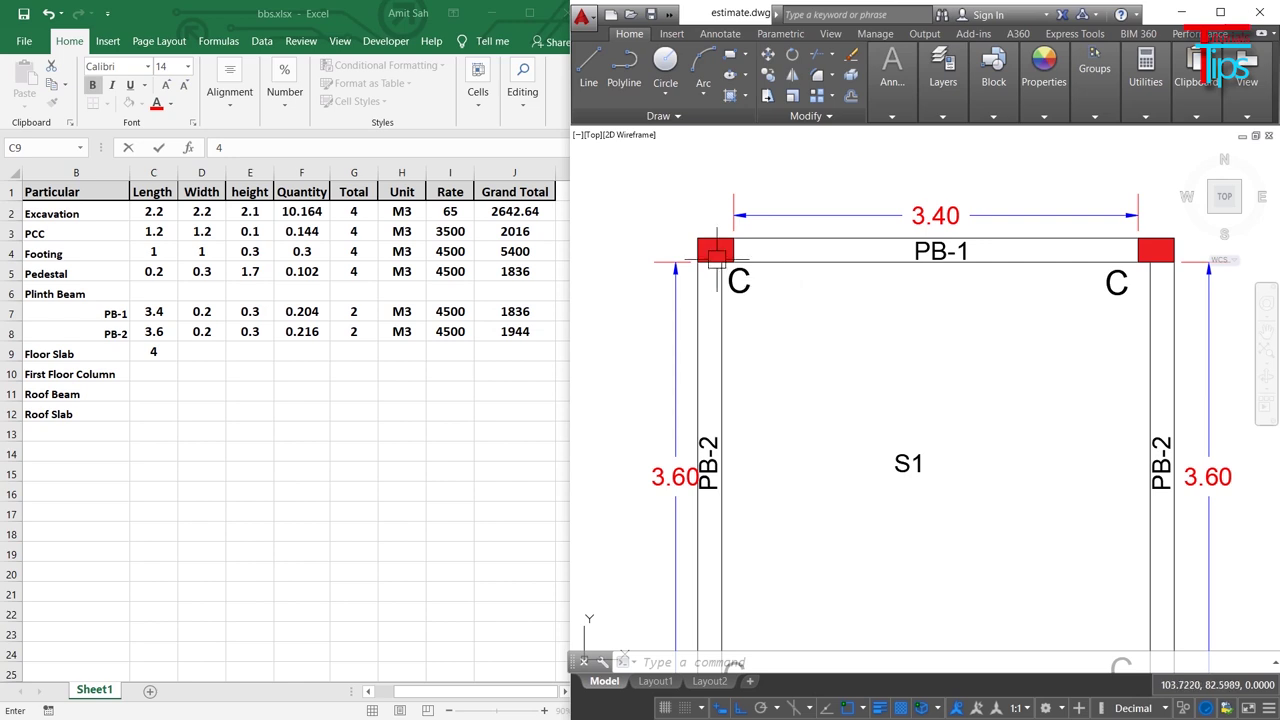
scroll(716, 257, "up", 6)
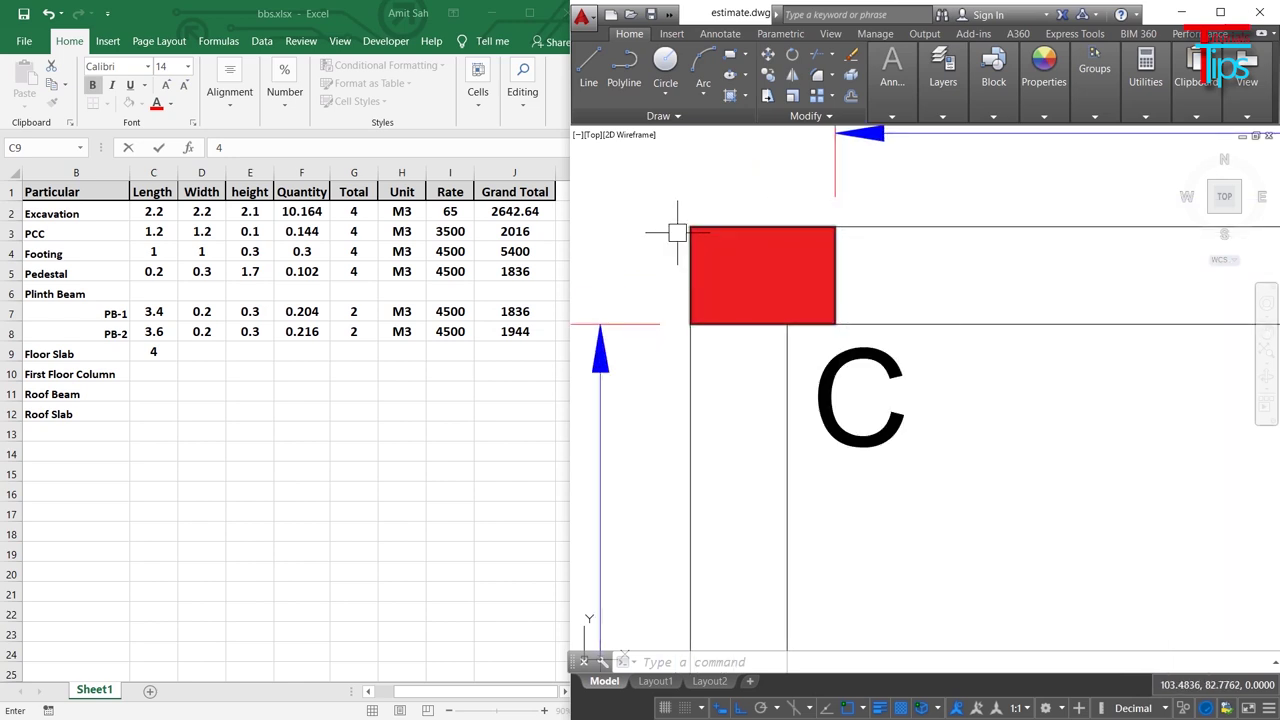
scroll(672, 361, "down", 4)
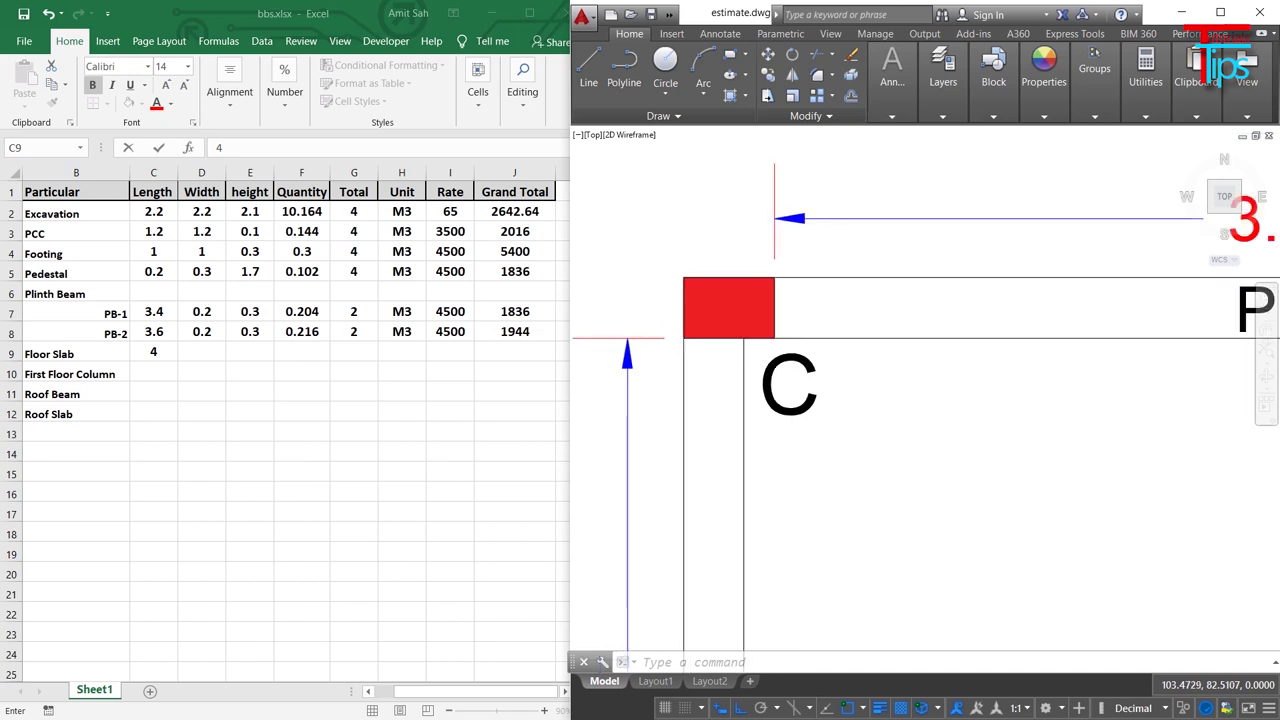
left_click_drag(686, 400, 726, 258)
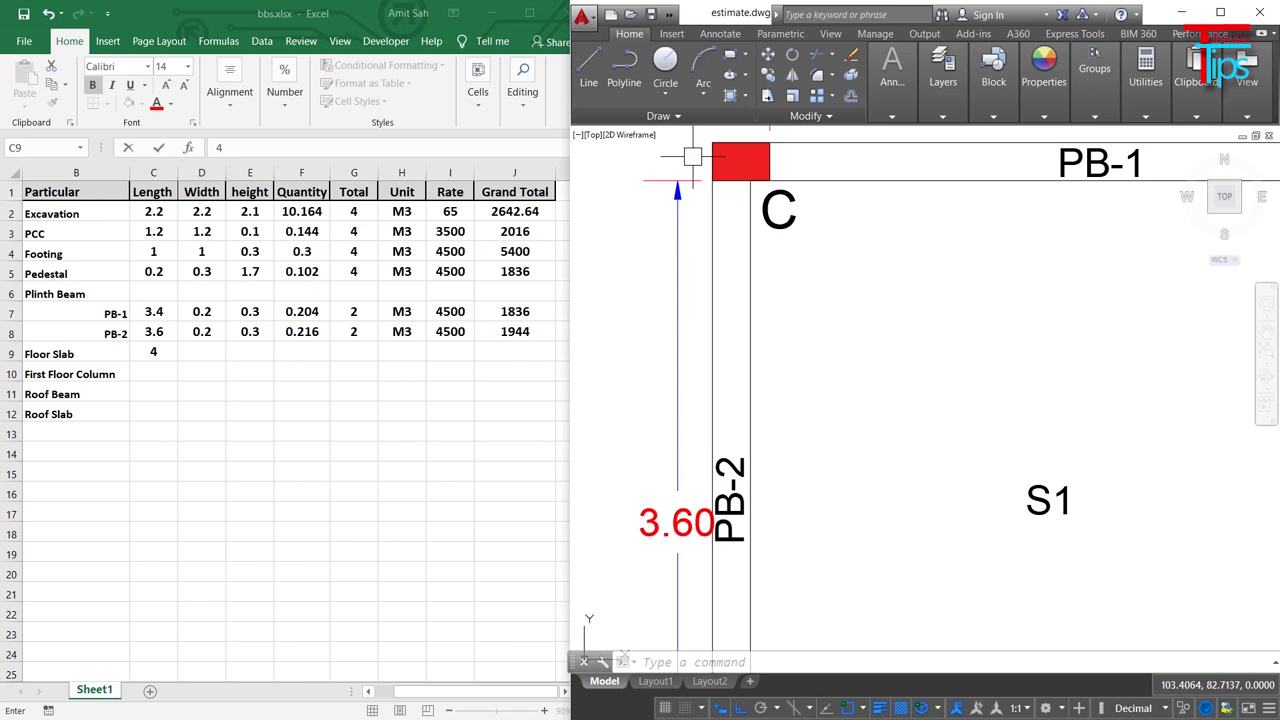
scroll(688, 177, "down", 4)
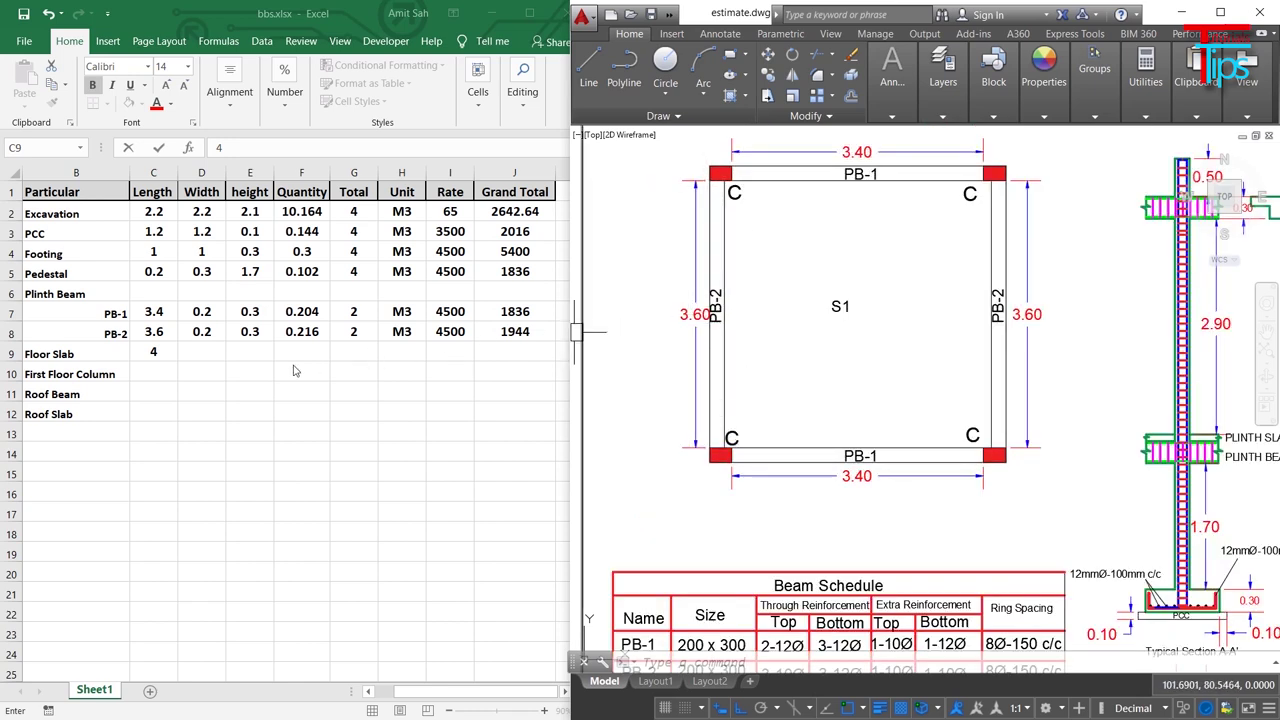
Step: Confirm the length and enter 4 as the Floor Slab width in D9
left_click(214, 351)
left_click(213, 347)
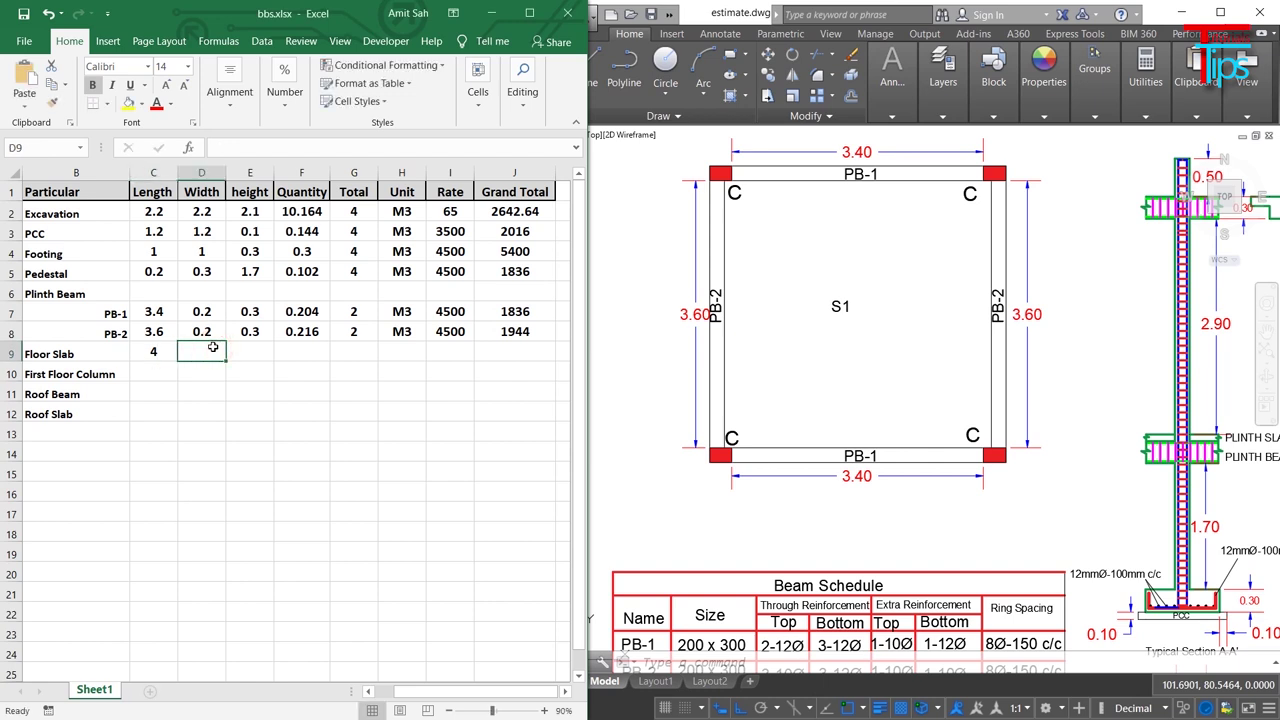
type("4")
left_click(256, 347)
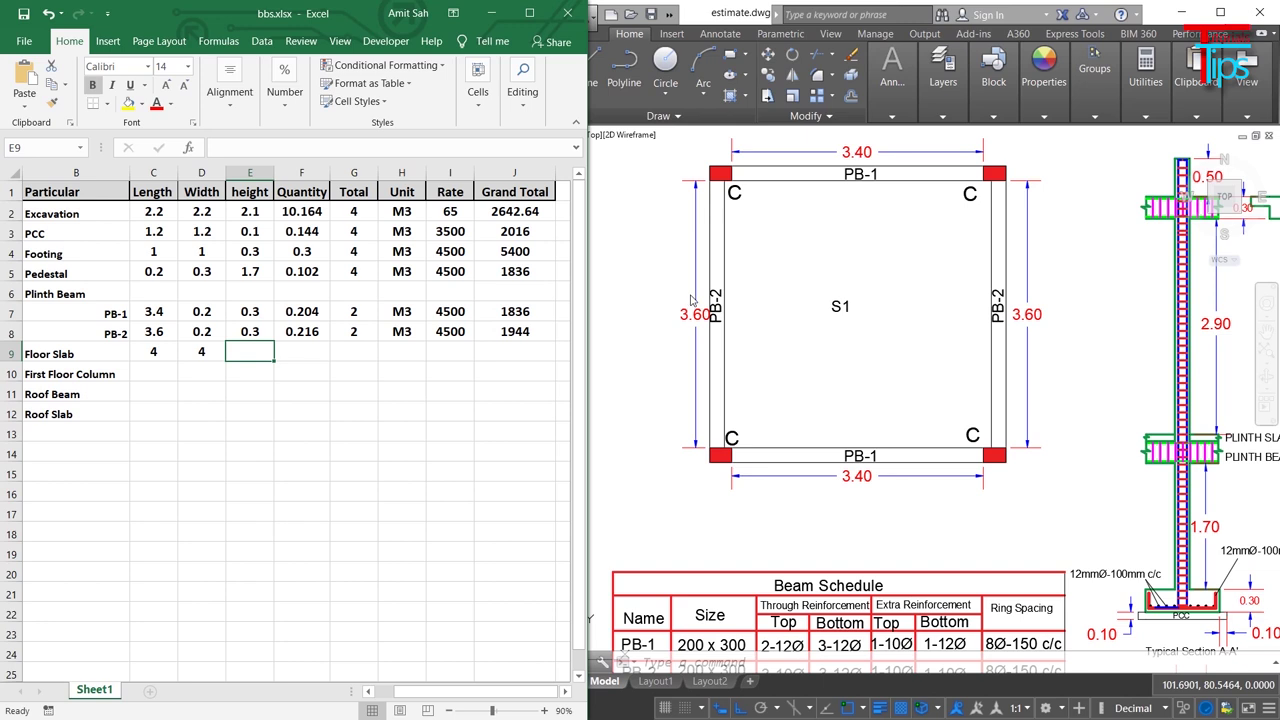
Step: Read the 100mm S1 thickness in the AutoCAD Slab Schedule, then start the height entry in E9
left_click(745, 320)
scroll(745, 320, "down", 2)
scroll(800, 450, "up", 5)
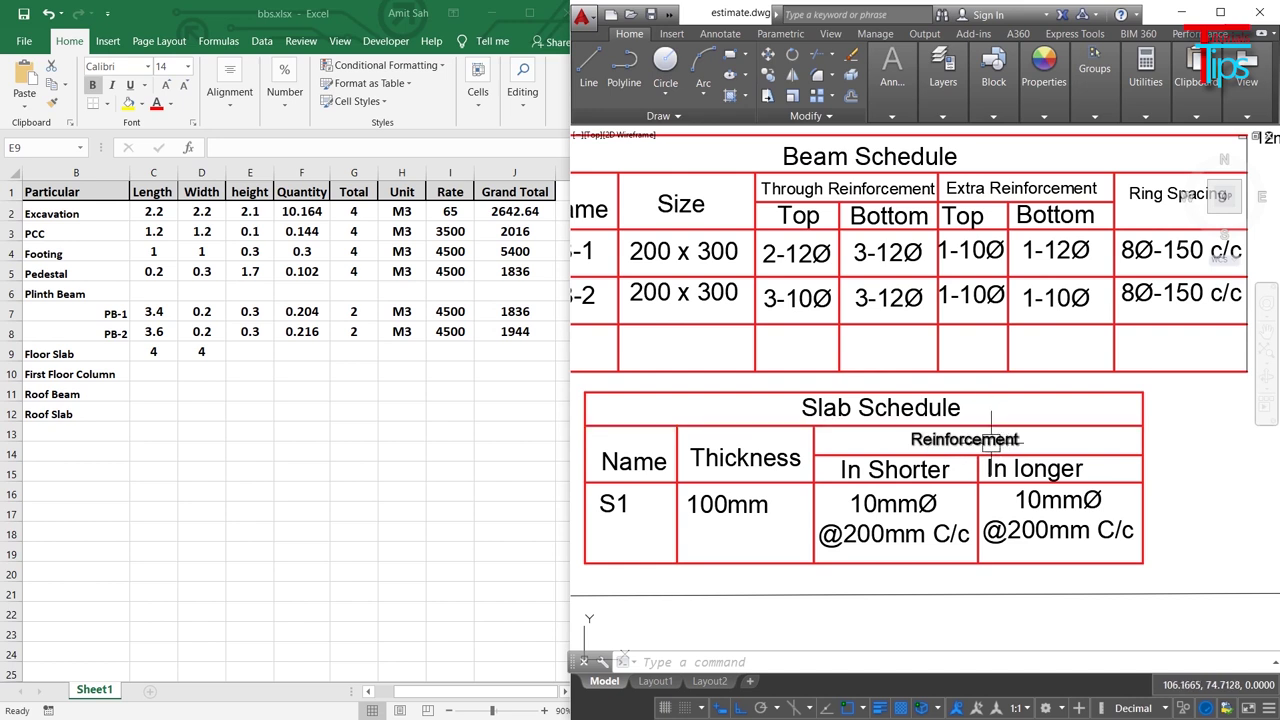
scroll(690, 460, "down", 1)
scroll(760, 480, "up", 1)
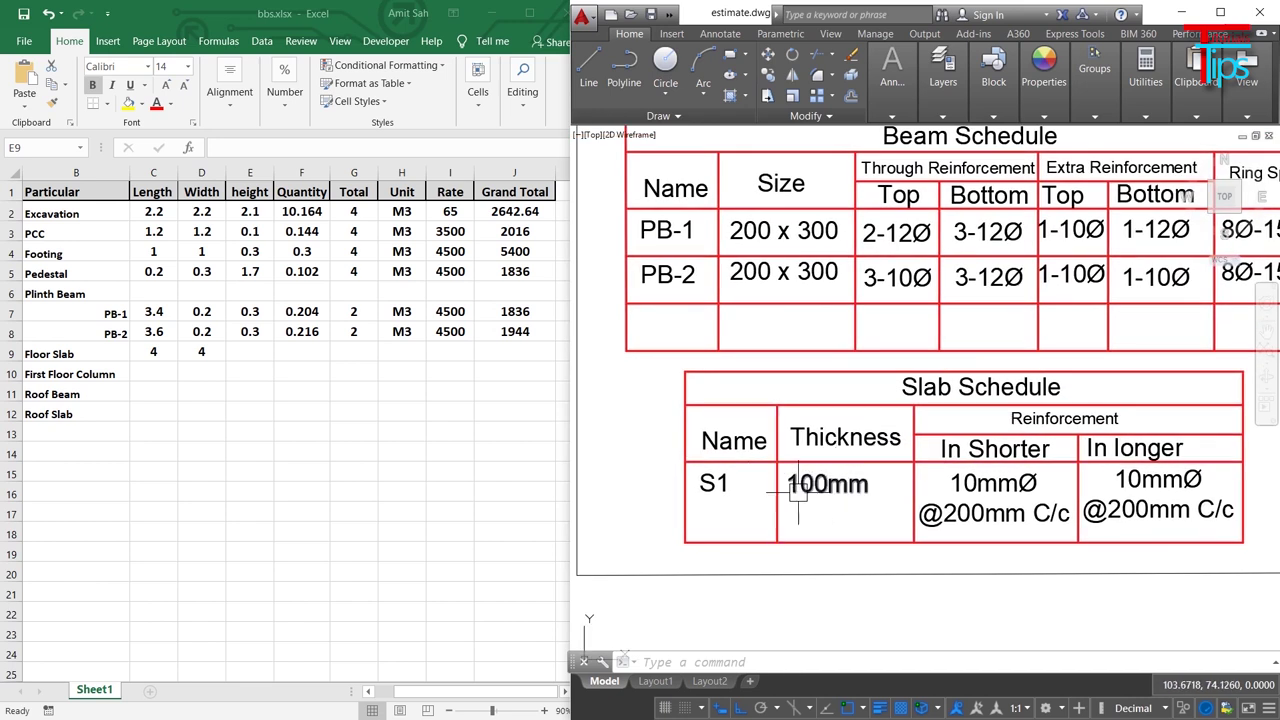
left_click(798, 490)
mouse_move(833, 524)
left_mouse_down()
mouse_move(912, 492)
mouse_move(737, 509)
mouse_move(857, 534)
mouse_move(851, 586)
left_mouse_up()
key("Escape")
key("Escape")
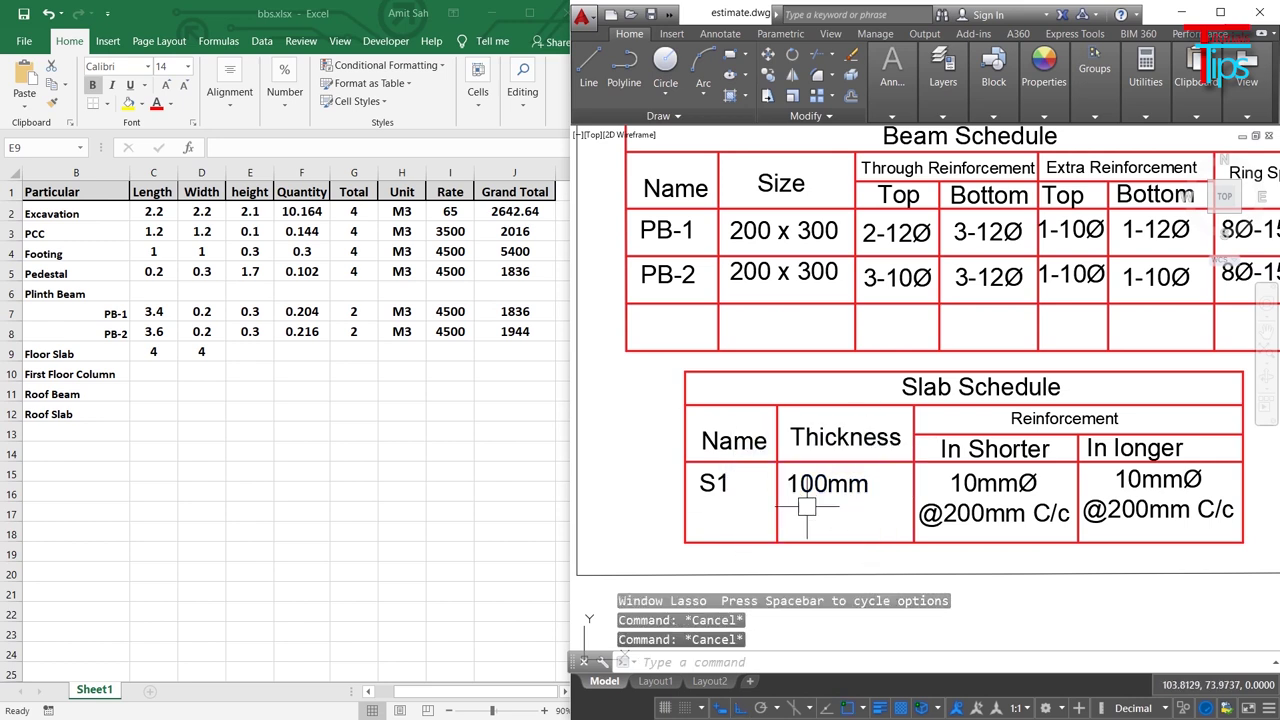
left_click(251, 352)
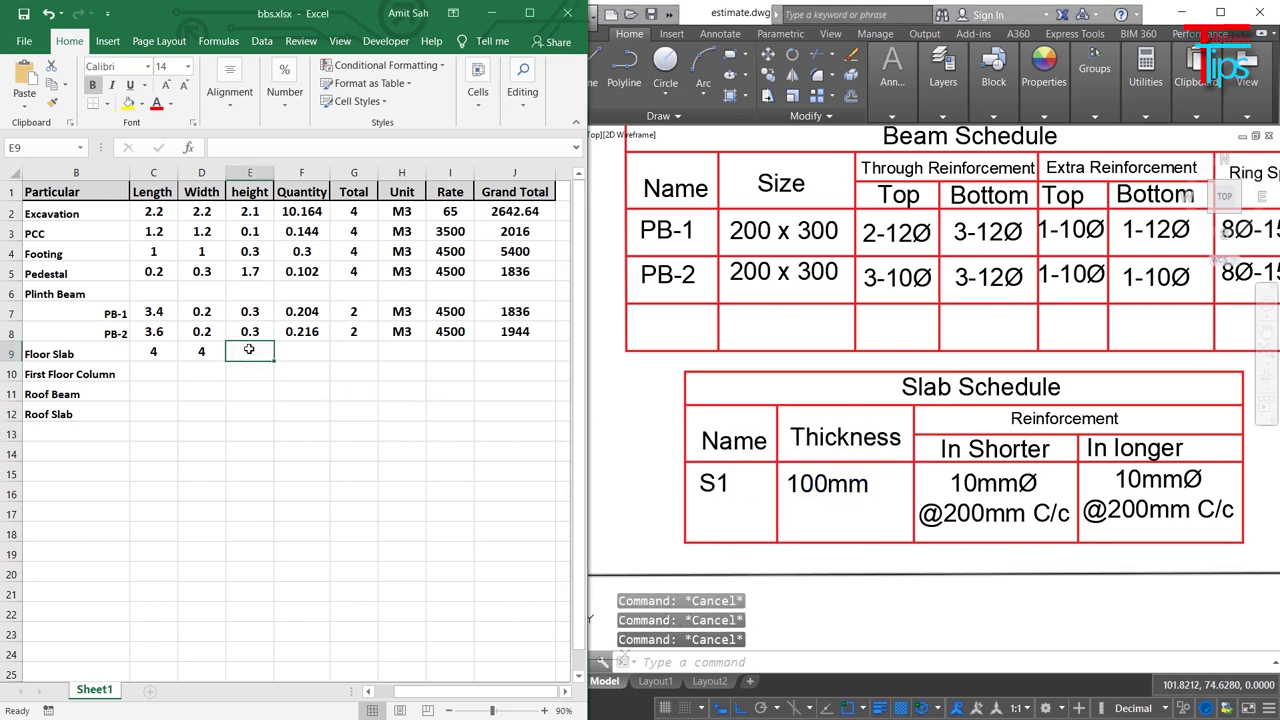
type("0.1")
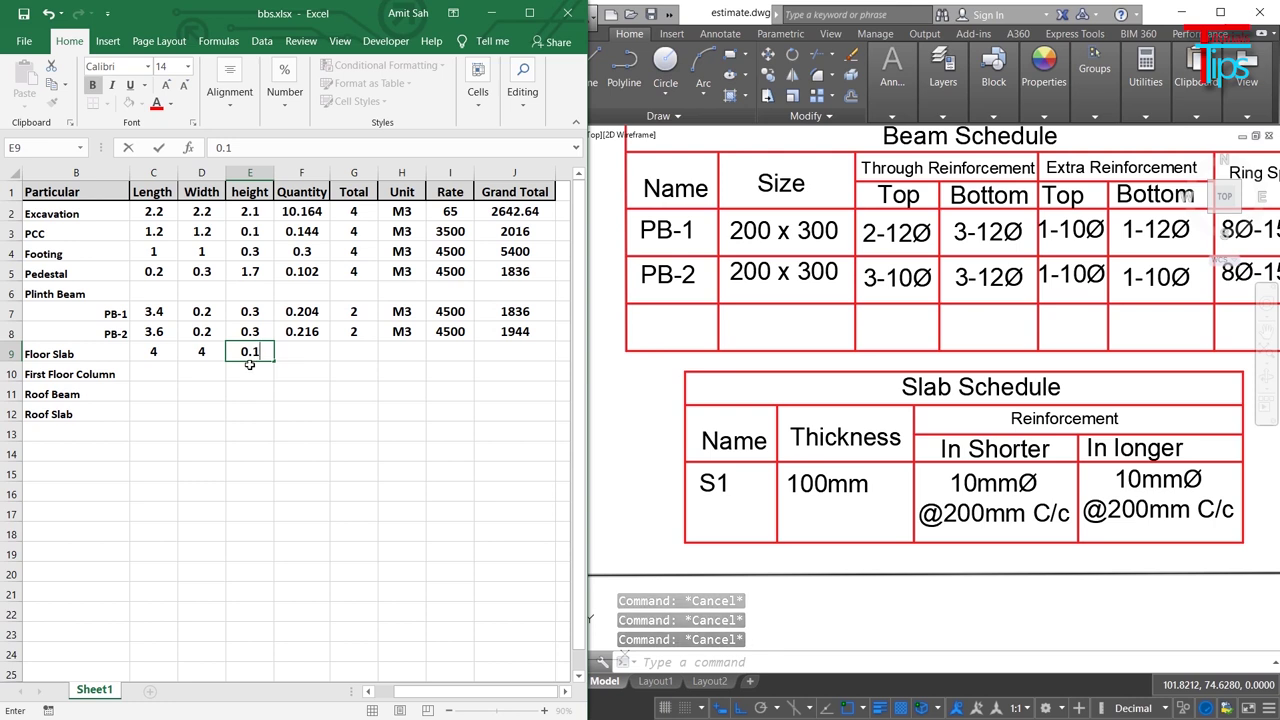
Step: Confirm the 0.1 Floor Slab height for quantity 1.6 and enter total 1
left_click(297, 352)
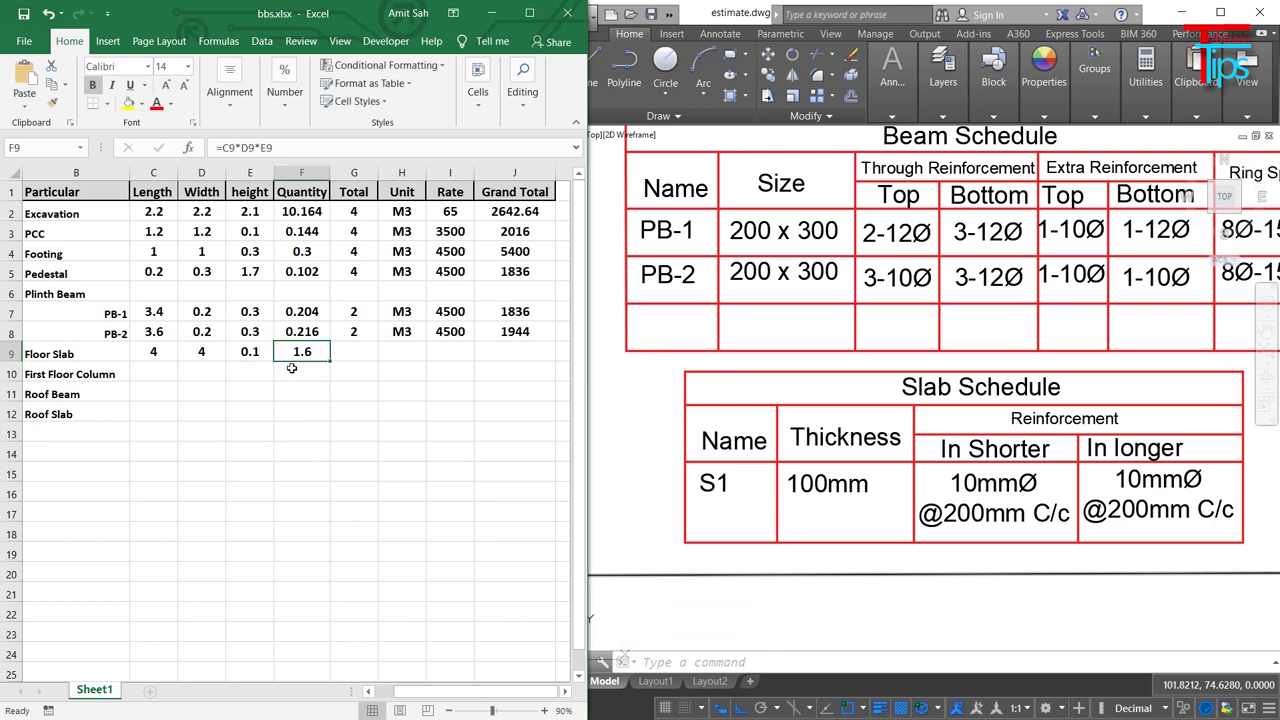
left_click(351, 356)
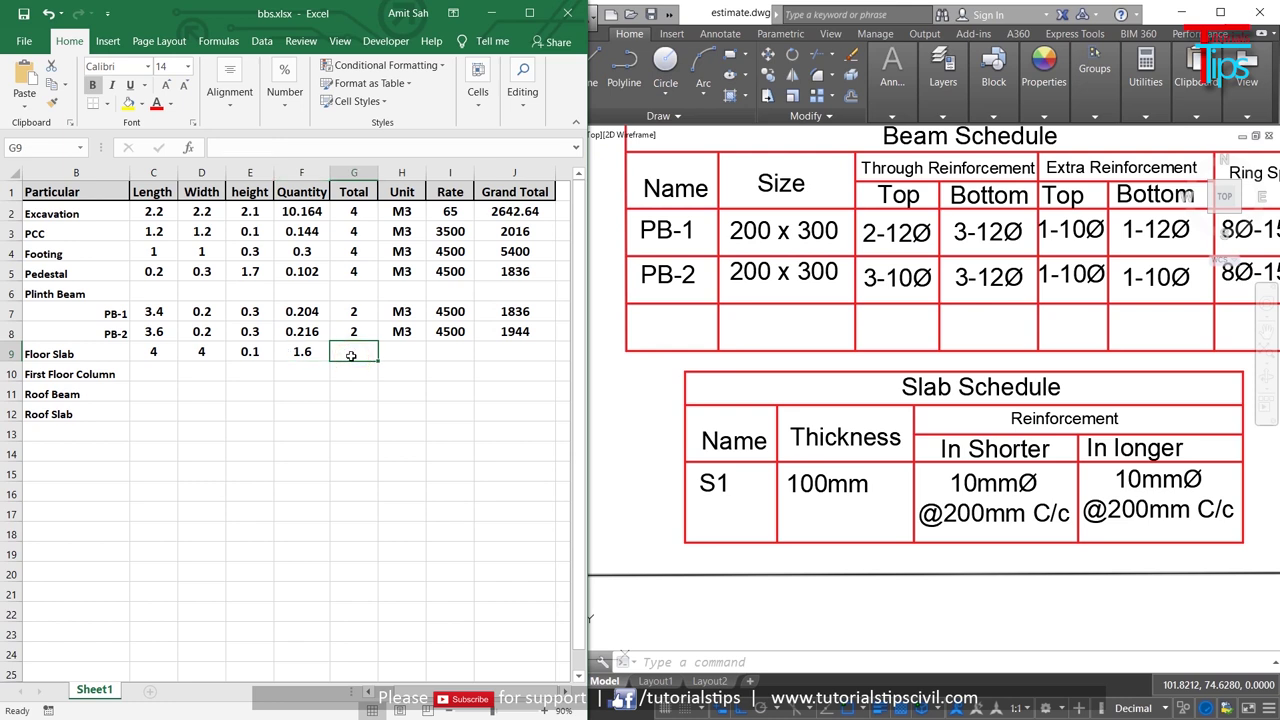
type("1")
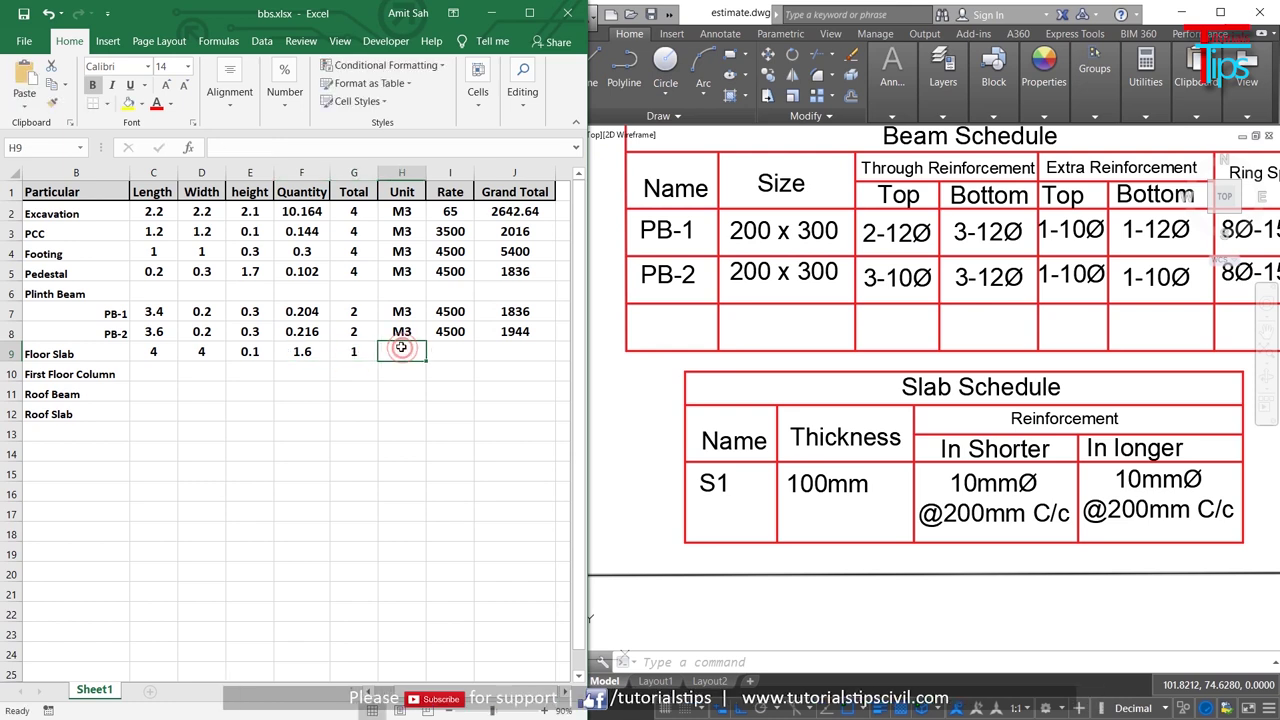
left_click(392, 345)
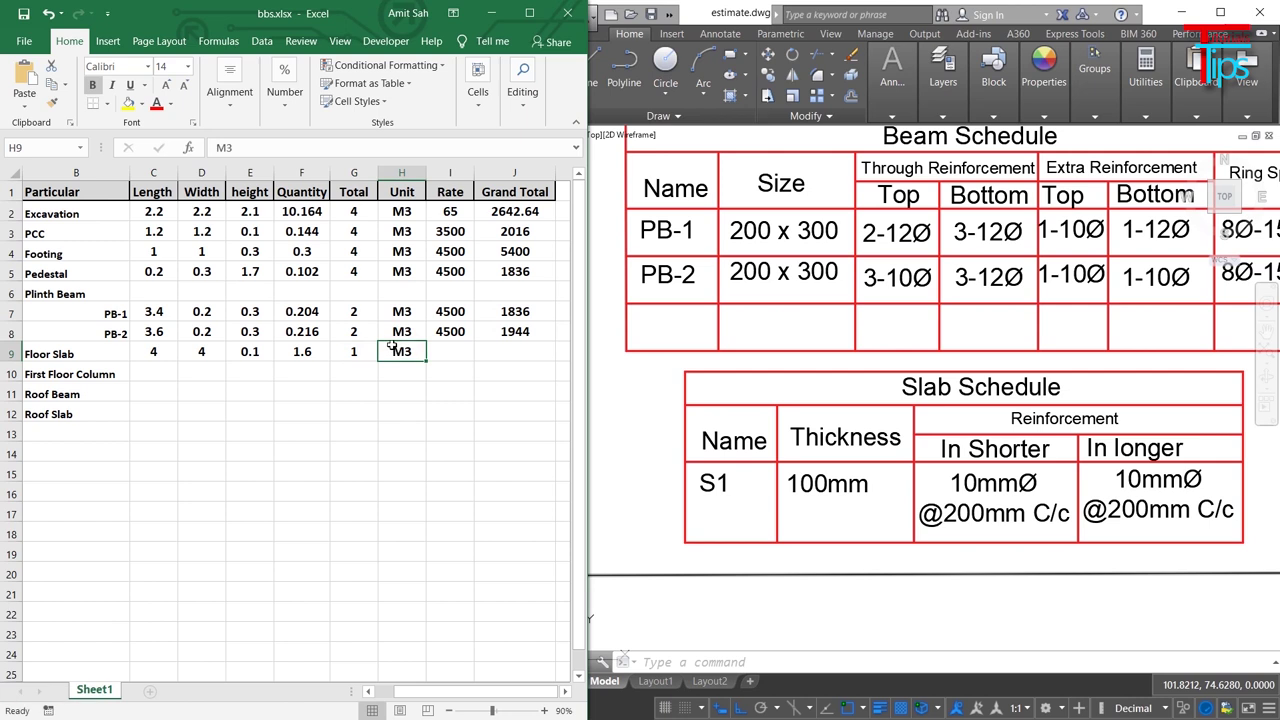
Step: Enter the Floor Slab rate 4500 so the grand total shows 7200
left_click(450, 356)
type("4")
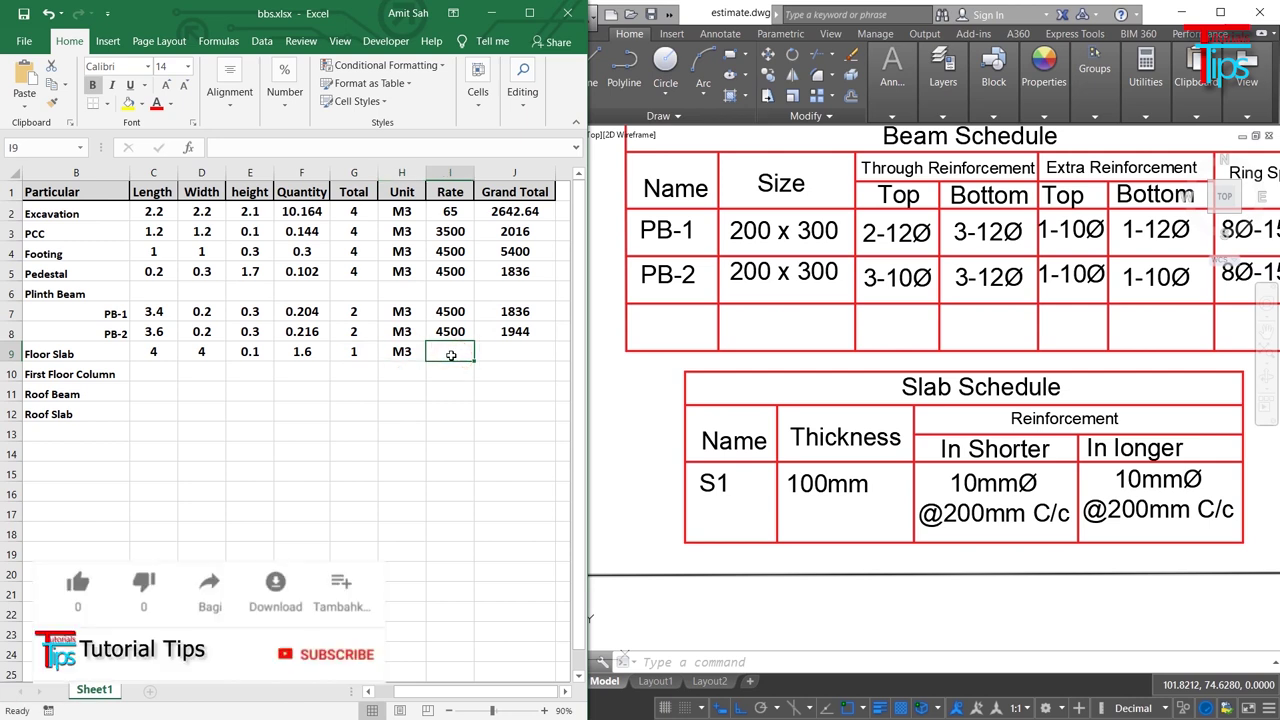
type("500")
key("Tab")
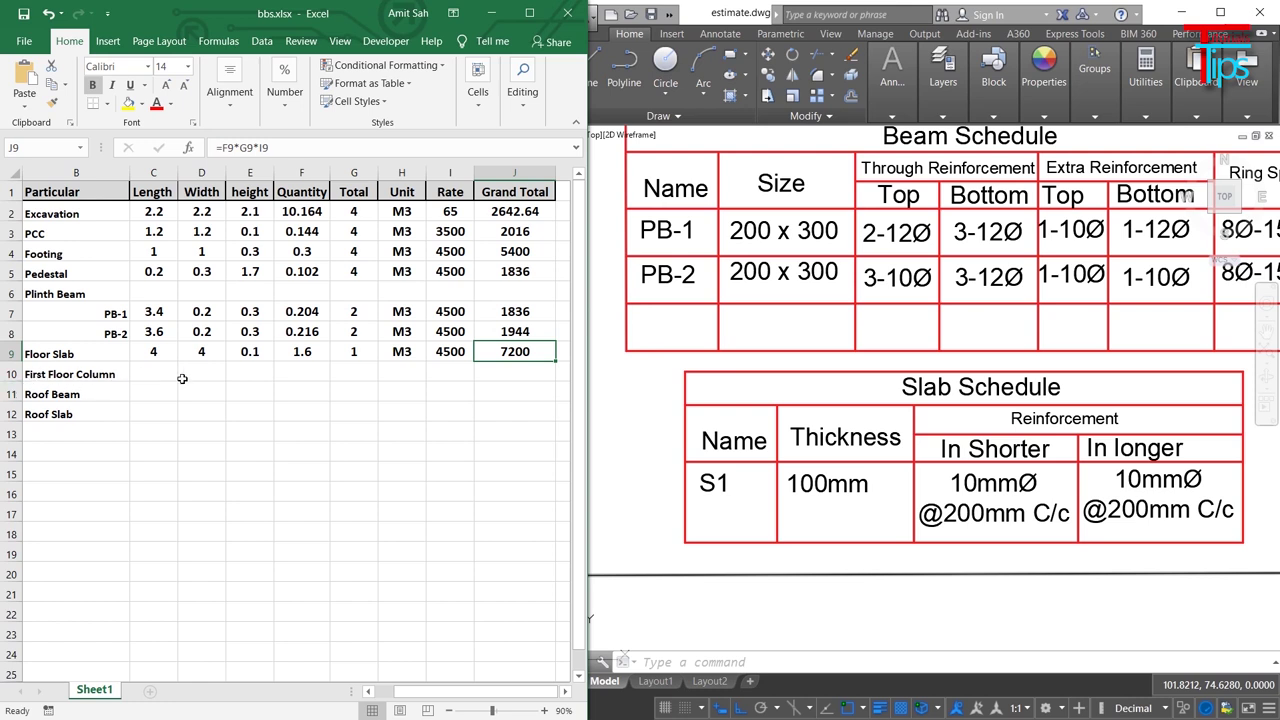
scroll(308, 375, "down", 2)
scroll(334, 342, "up", 2)
scroll(995, 326, "down", 5)
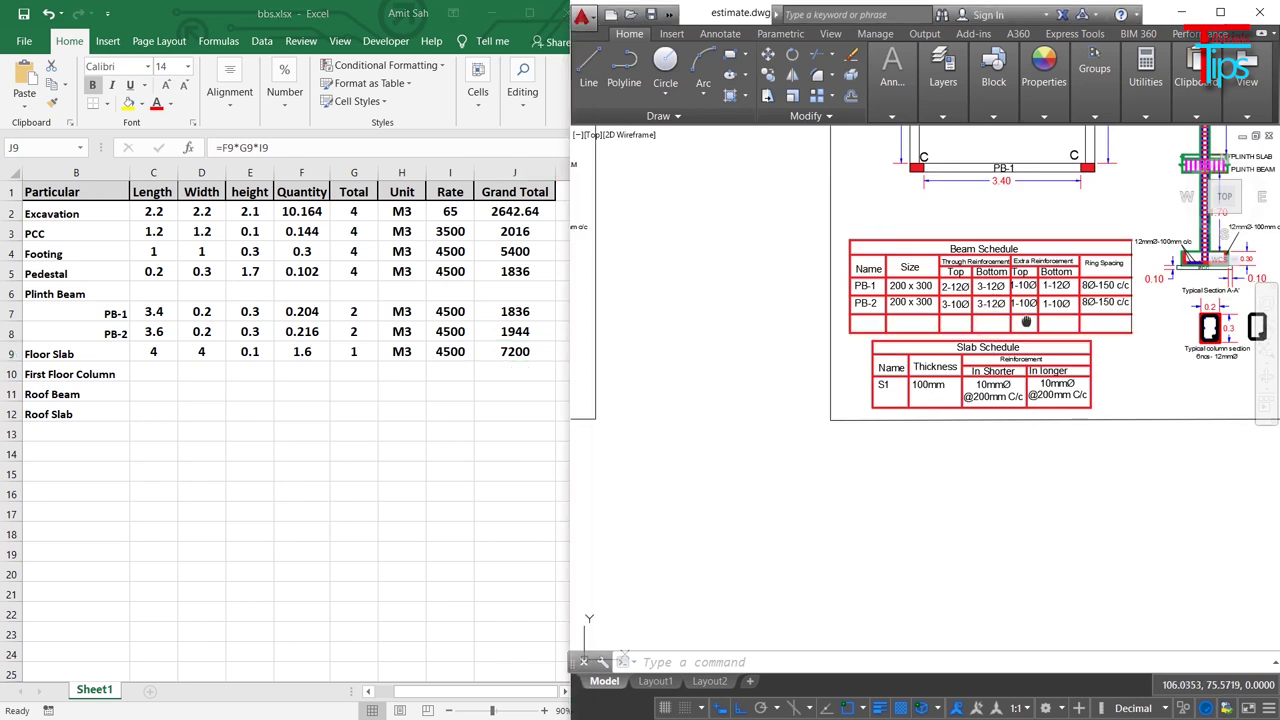
scroll(710, 420, "up", 5)
left_click_drag(750, 375, 693, 444)
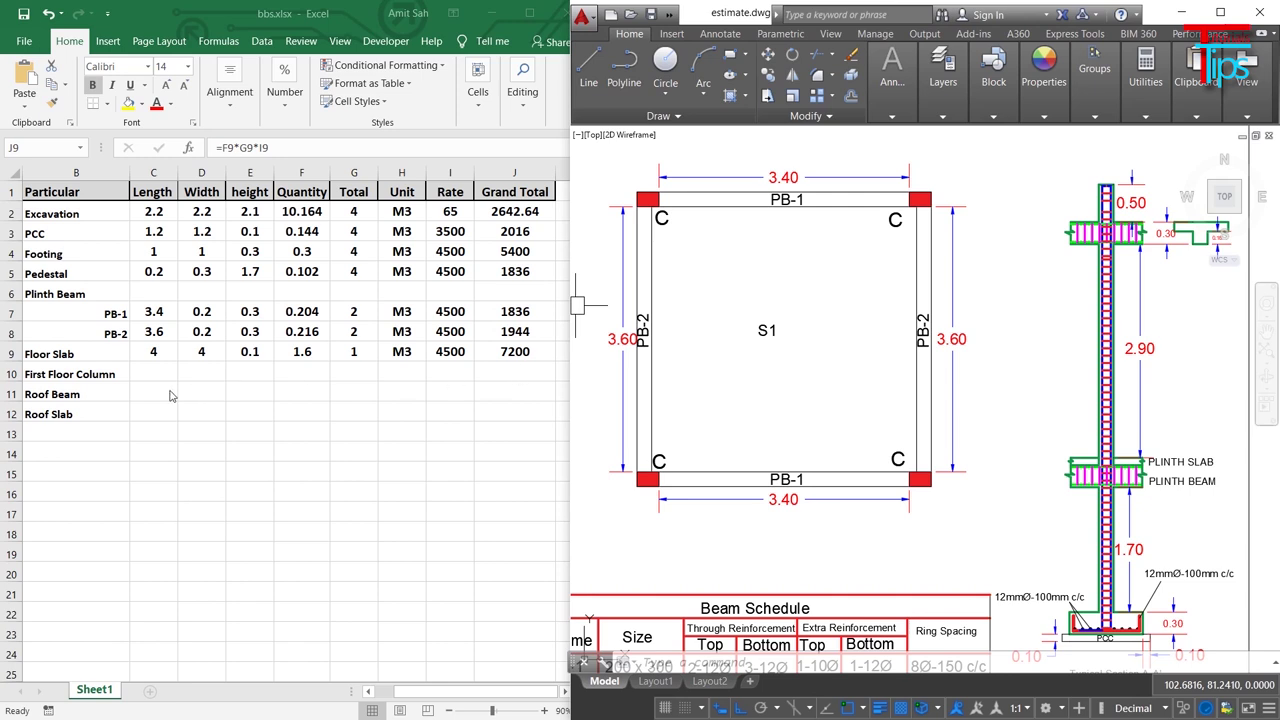
Step: Insert a new row 10 labelled 'Floor Slab Column Minus' above First Floor Column
left_click(13, 375)
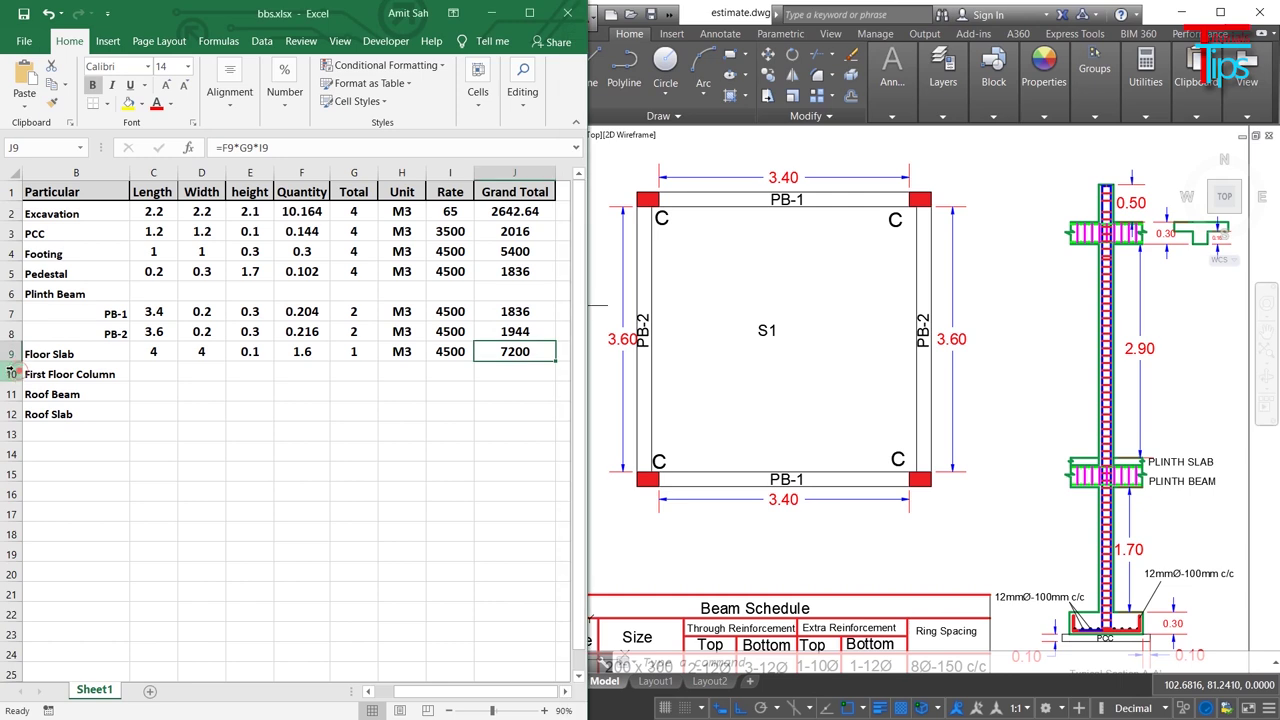
right_click(13, 375)
left_click(77, 483)
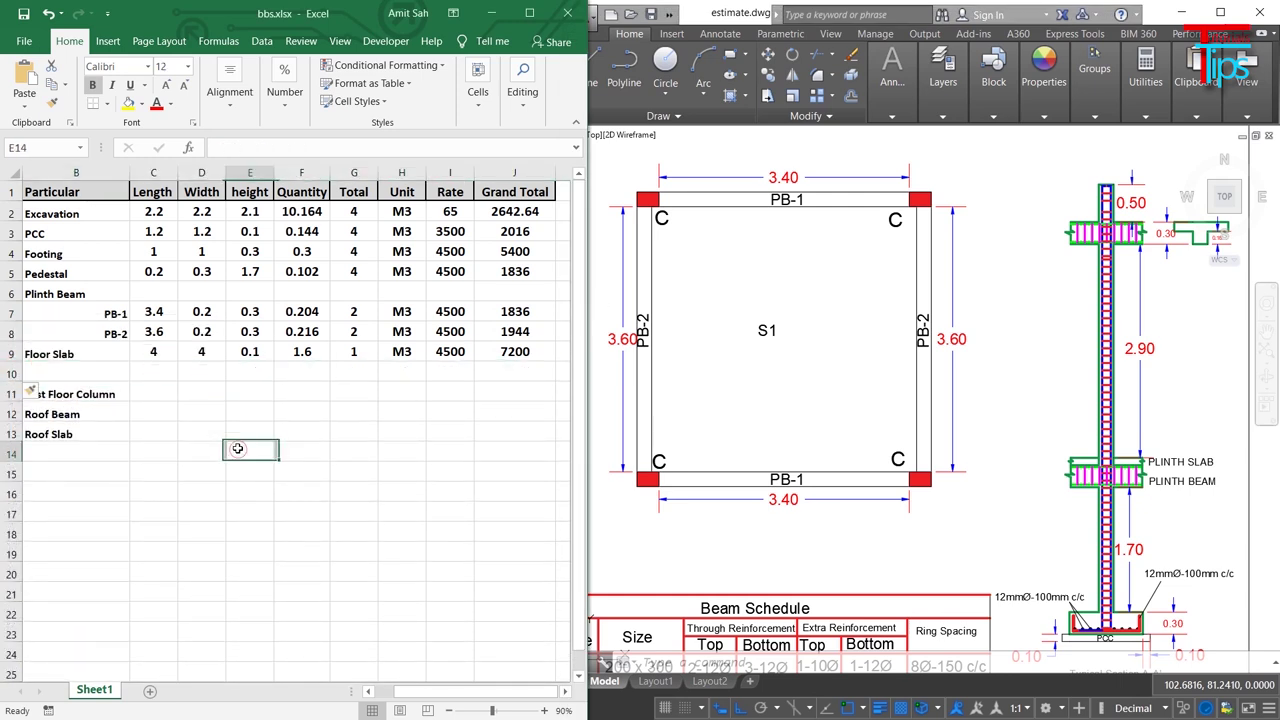
left_click(96, 372)
type("Floor Slab Column Minus")
key("Tab")
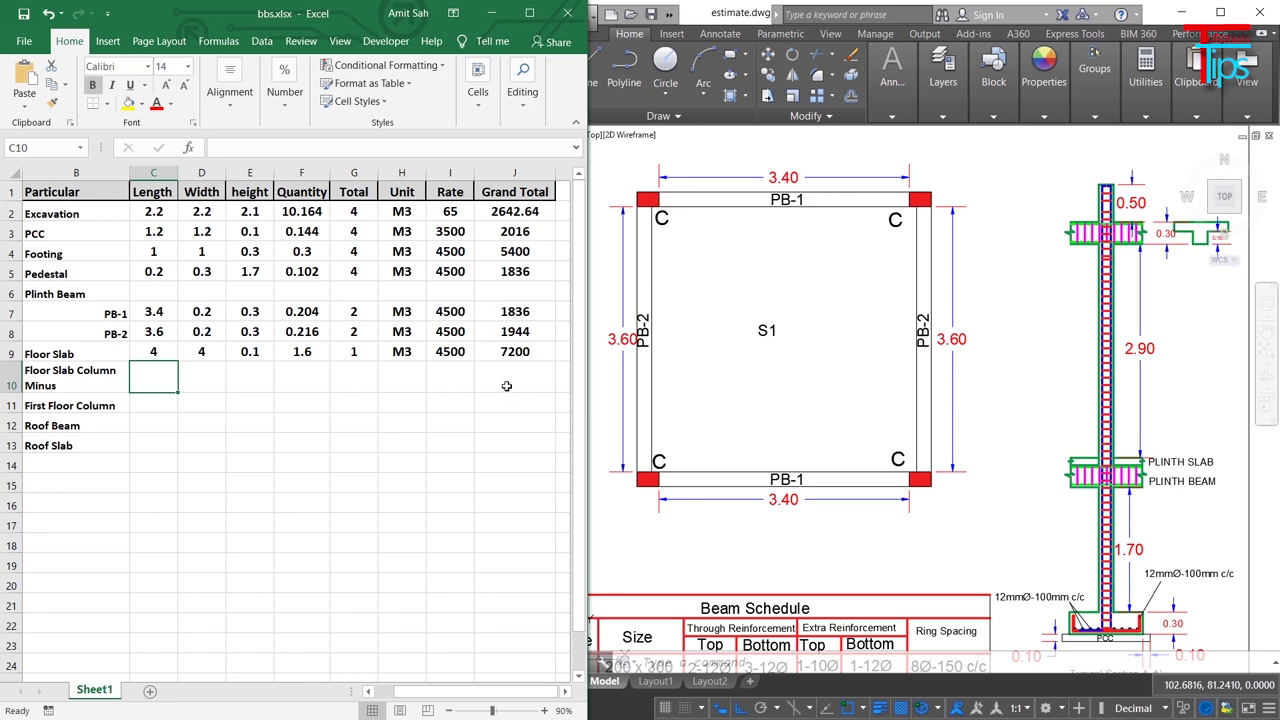
Step: Enter 0.3, 0.2 and 0.1 as its length, width and height, giving quantity 0.006
type("0.3")
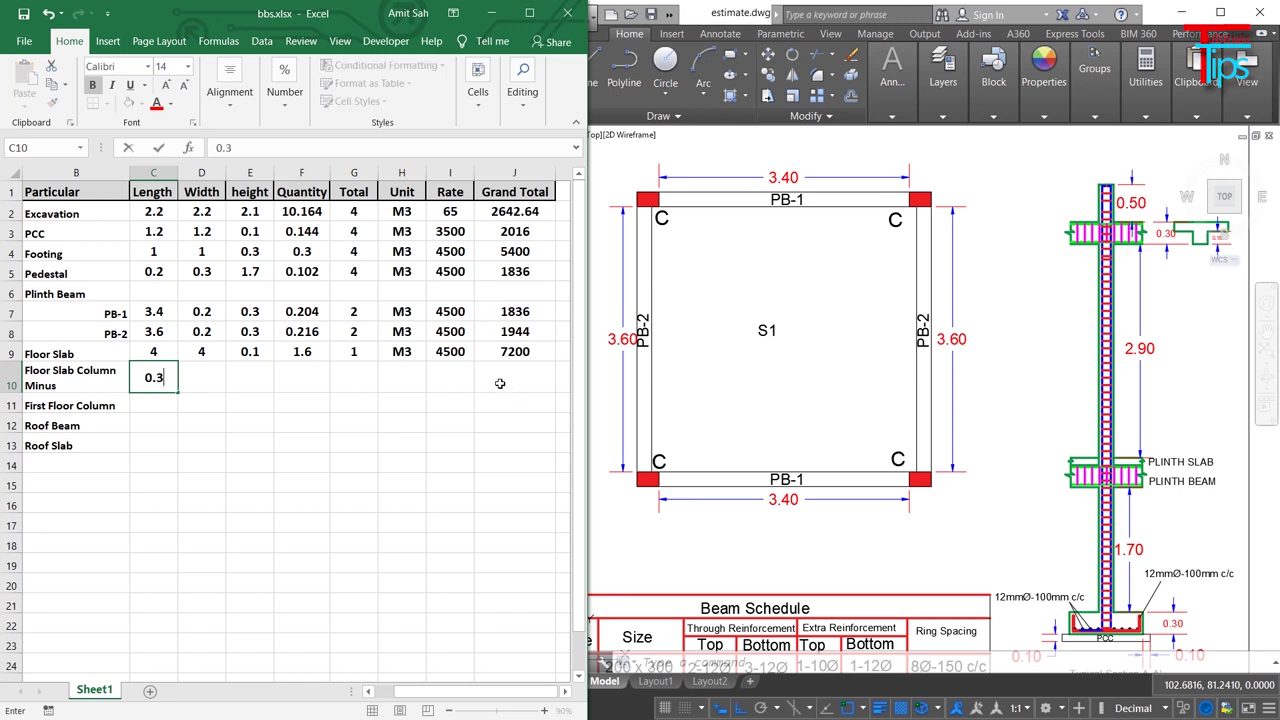
left_click(212, 378)
type("0.2")
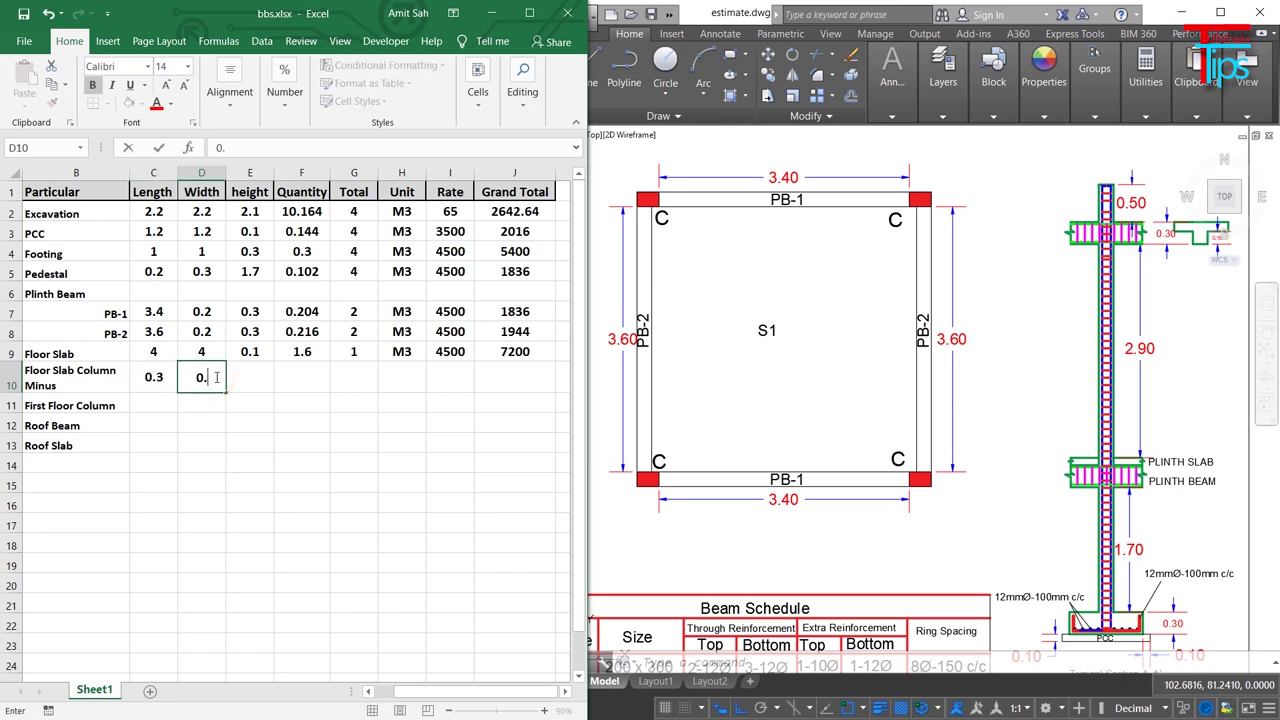
left_click(262, 379)
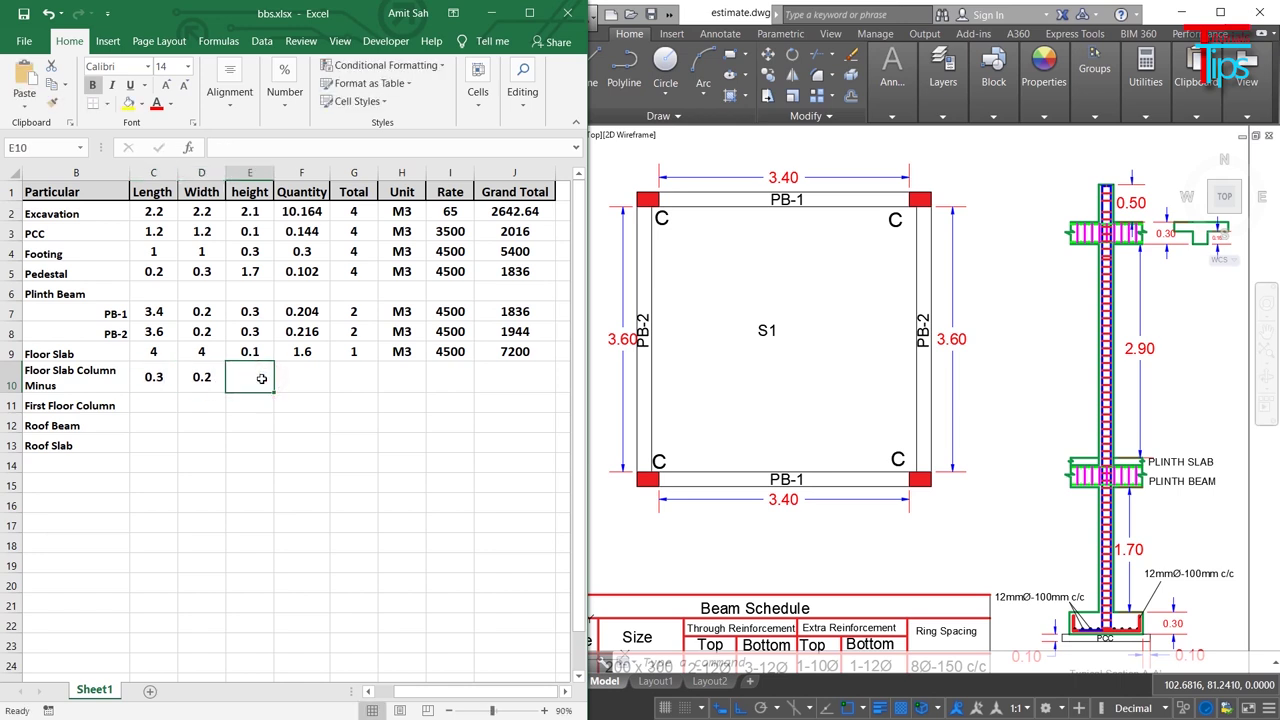
type("0.")
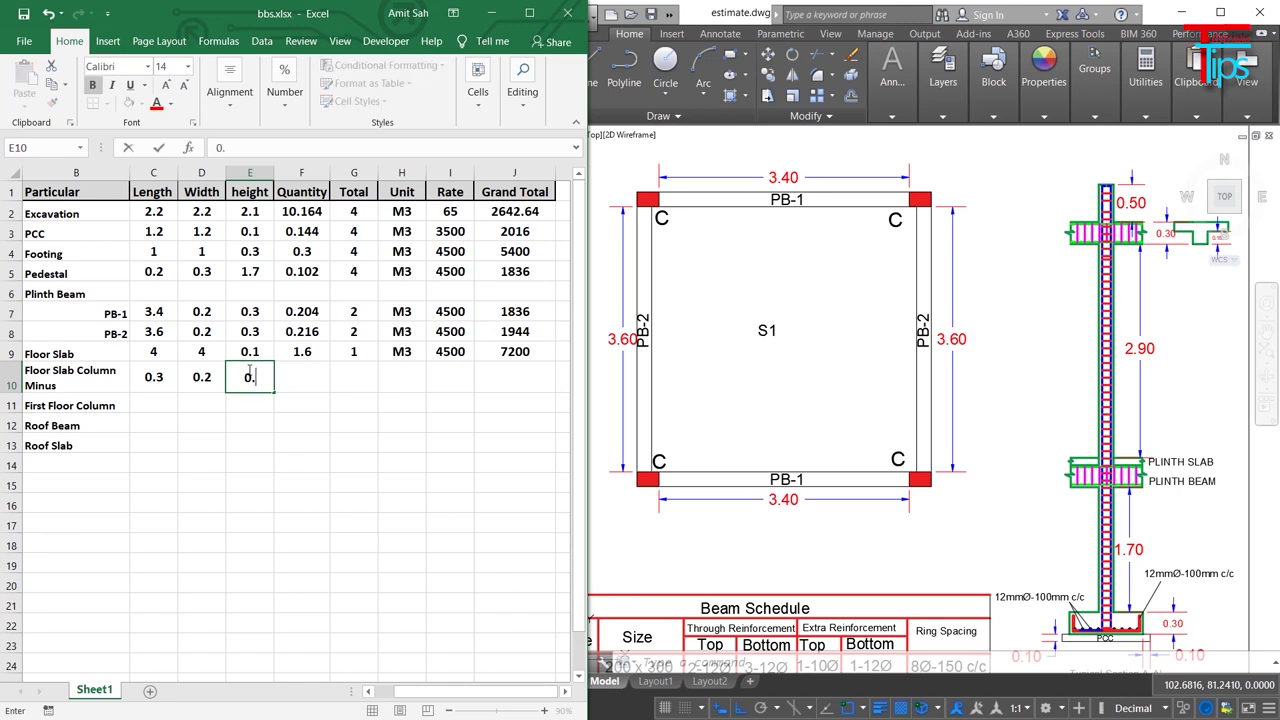
type("1")
left_click(308, 380)
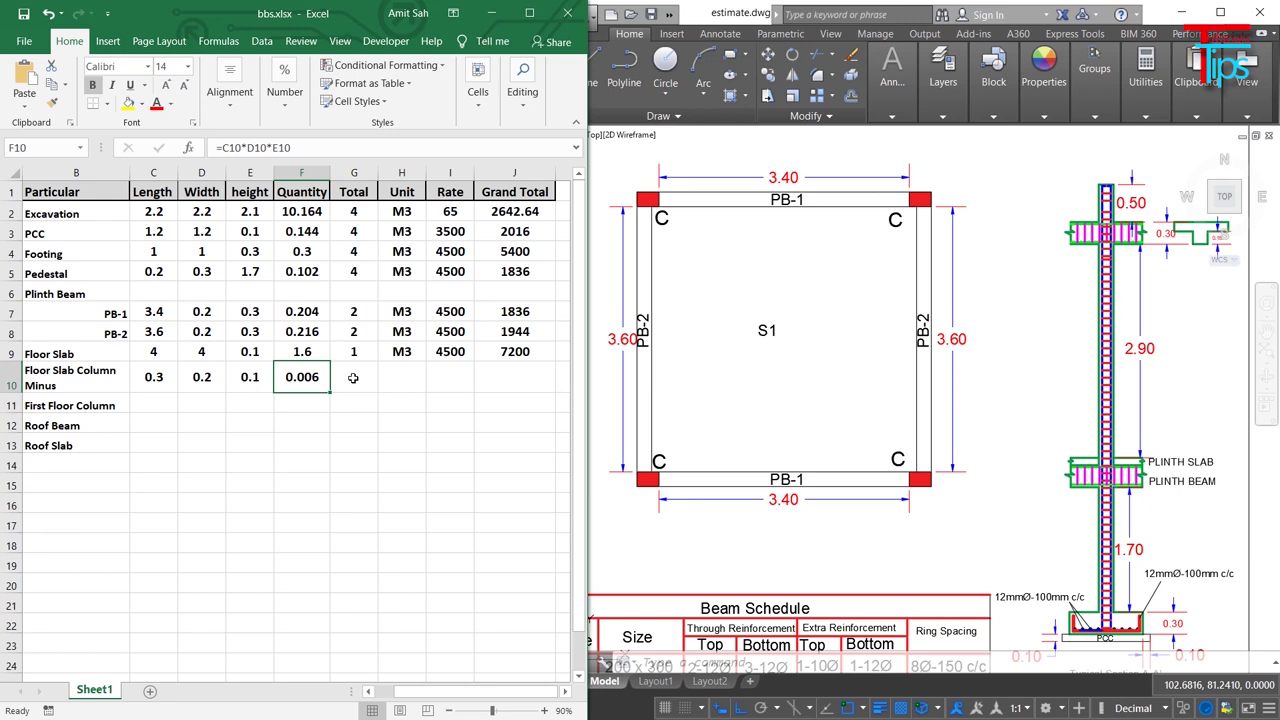
Step: Fill the Floor Slab Column Minus row with total 4, unit M3 and rate 4500
left_click(353, 377)
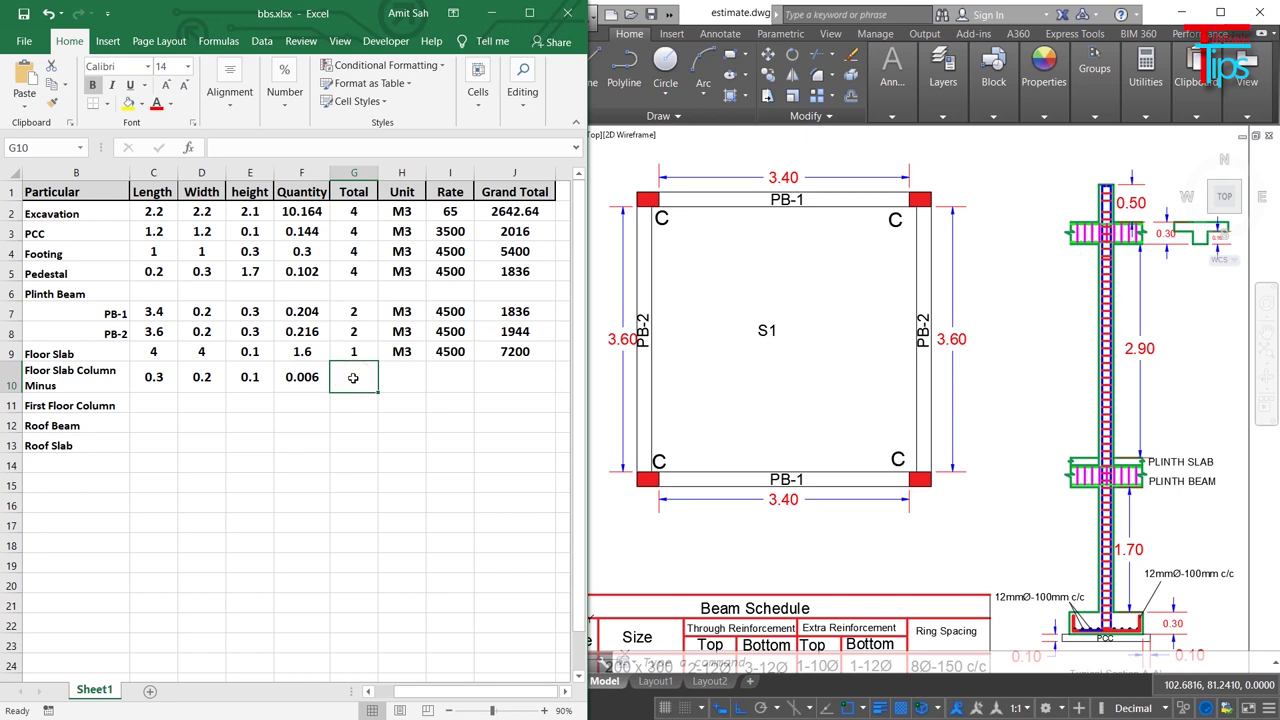
type("4")
left_click(398, 375)
type("M3")
key("Return")
left_click(462, 384)
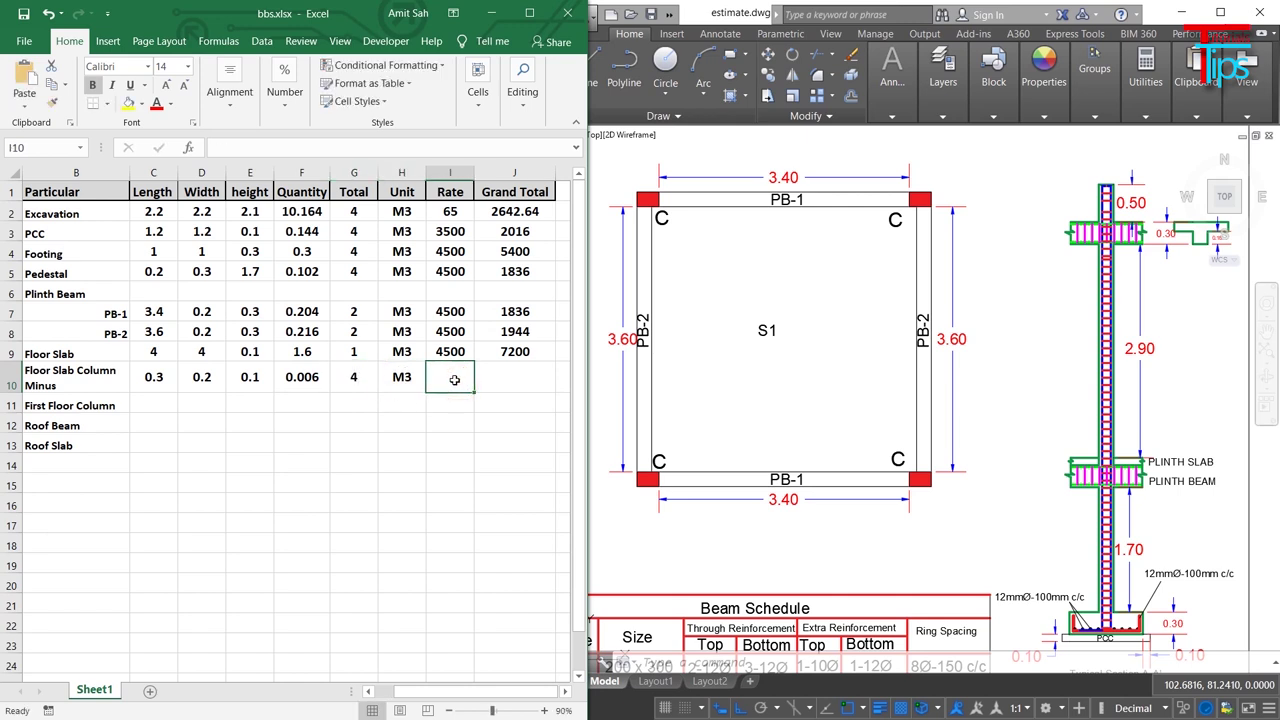
type("4500")
left_click(507, 378)
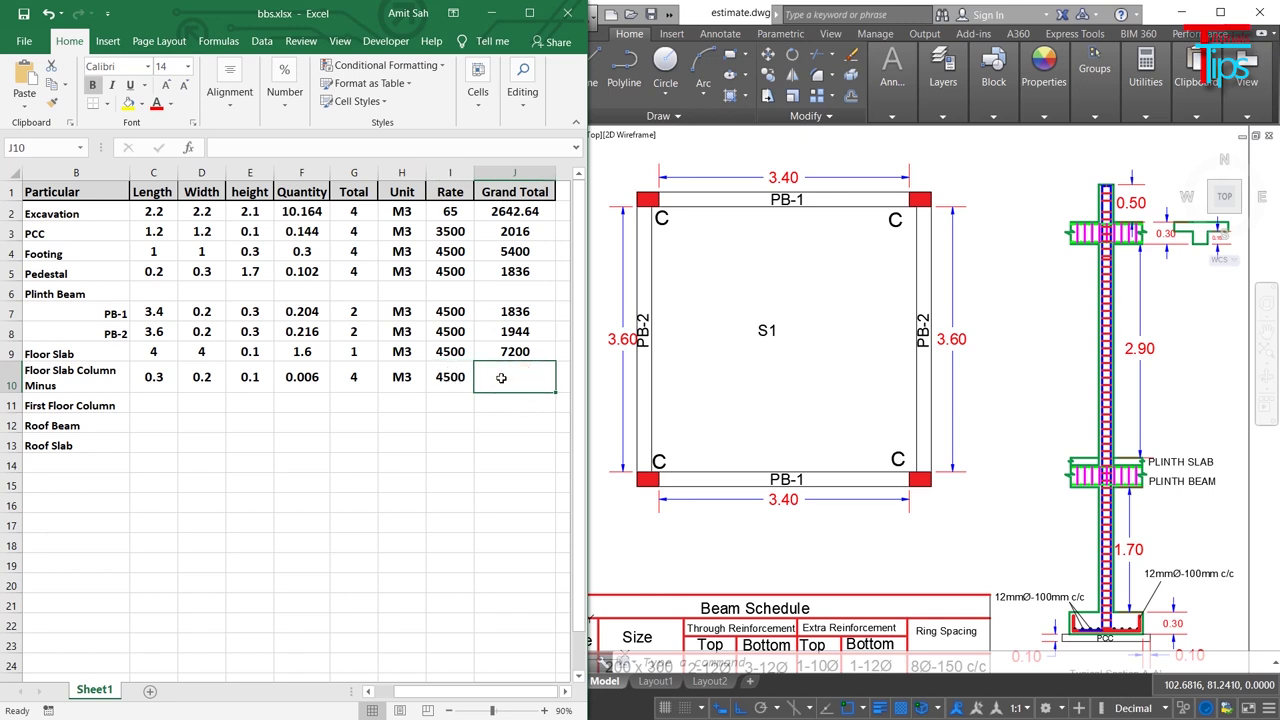
Step: Enter the grand total formula =F10*4*4500 in J10, giving 108, and verify it
type("=")
left_click(300, 378)
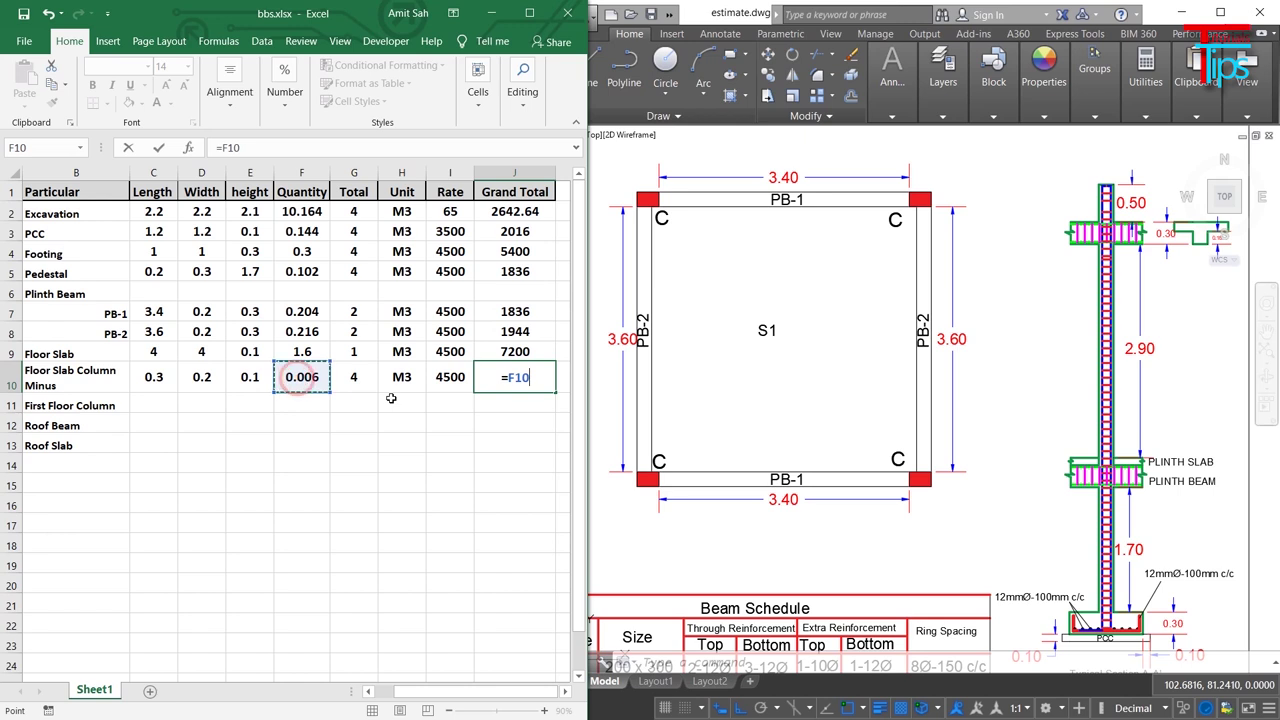
type("*4*4500")
key("Return")
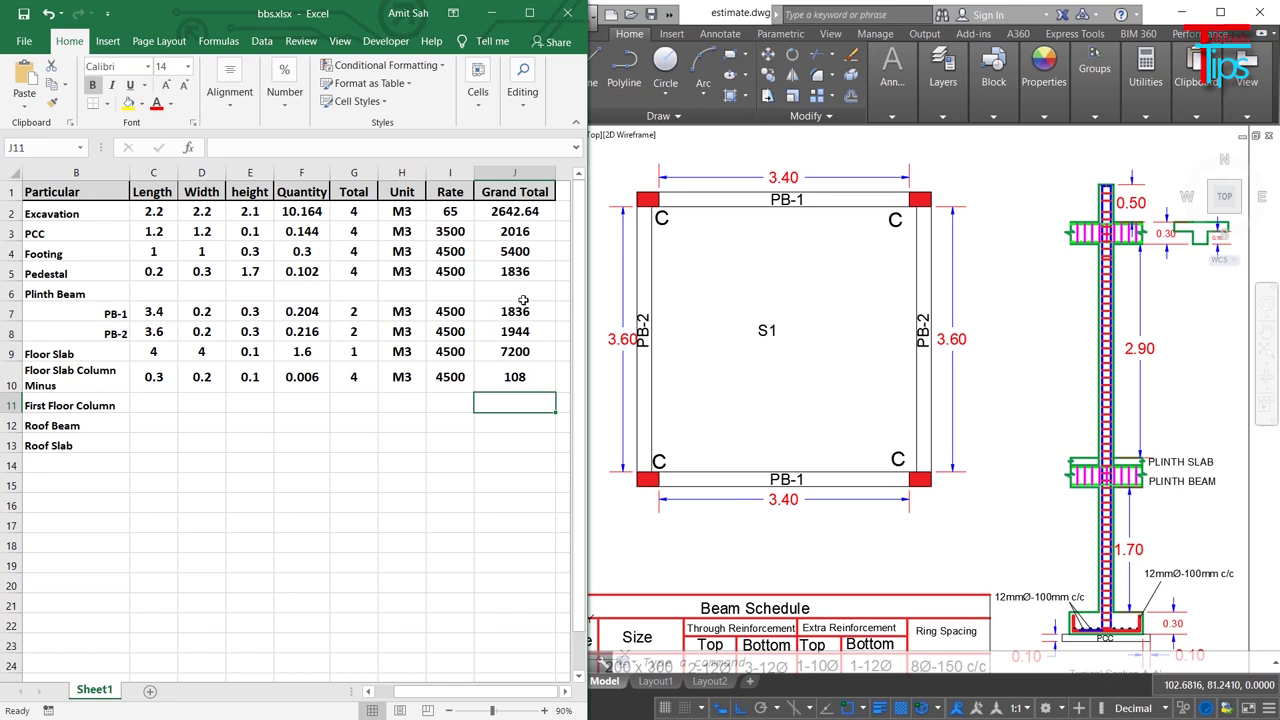
double_click(503, 377)
left_click(514, 462)
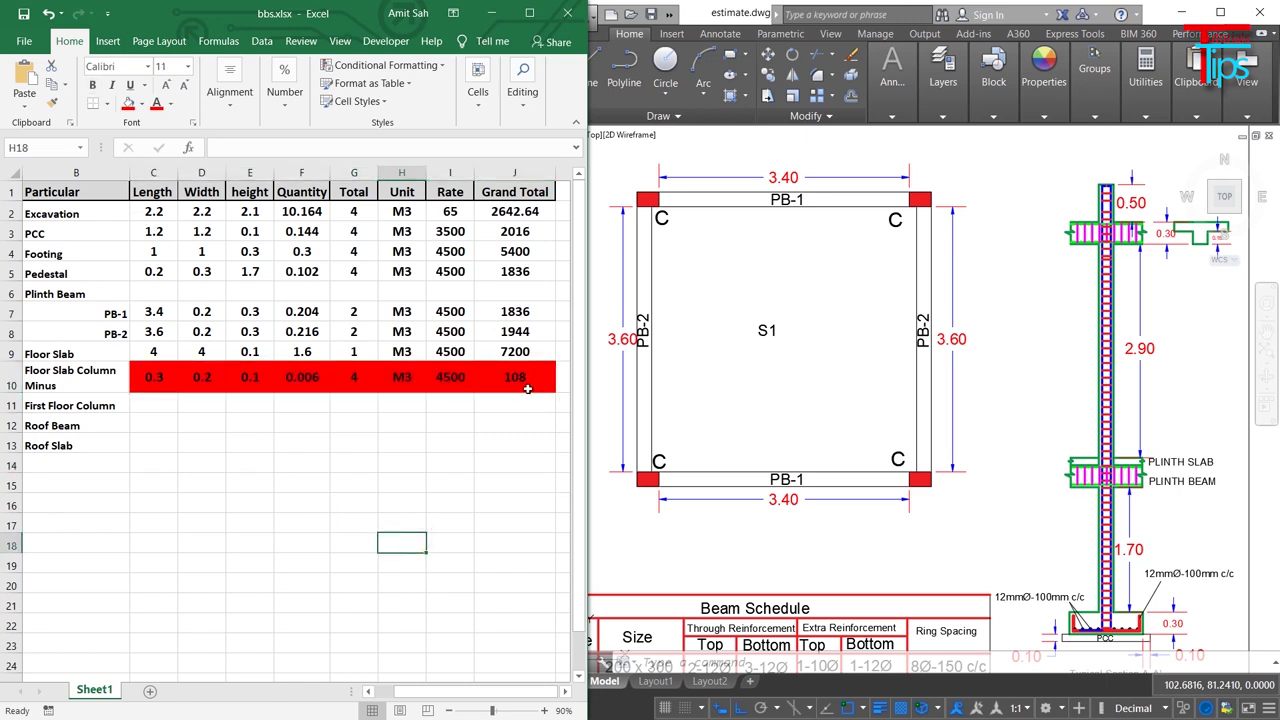
Step: Enter 0.3 length and 0.2 width for the First Floor Column
left_click(146, 405)
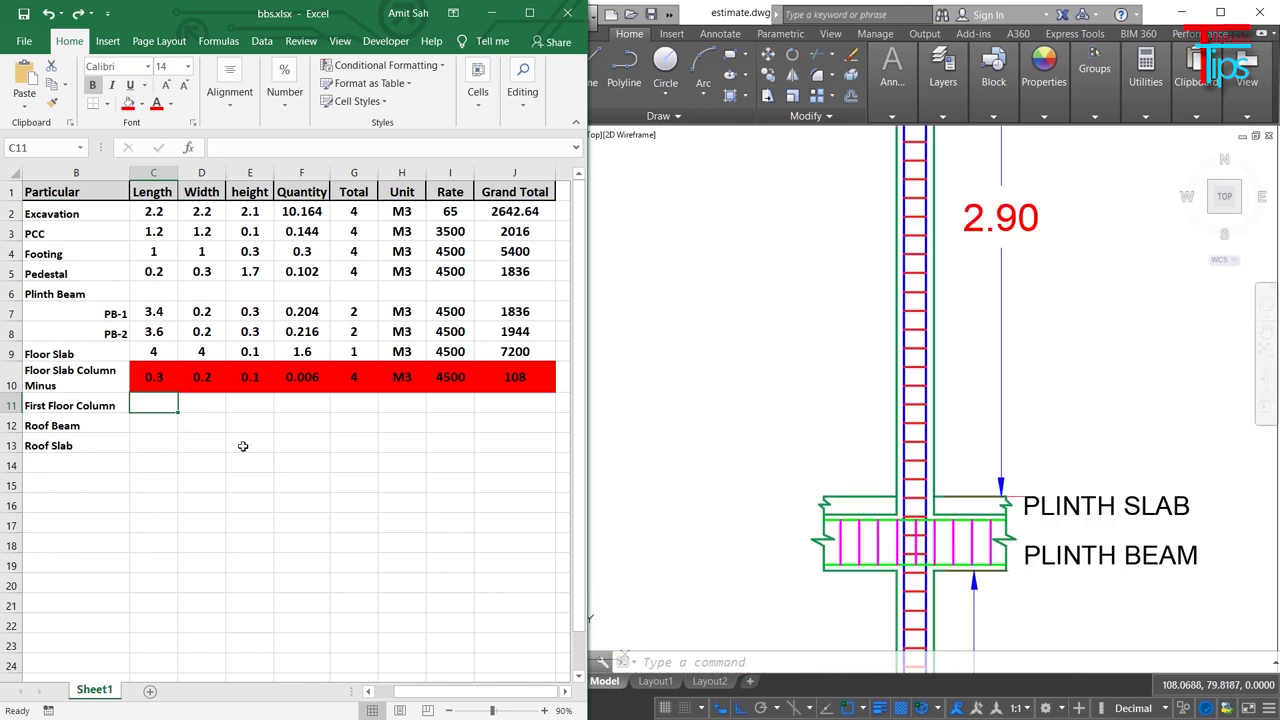
type("0.3")
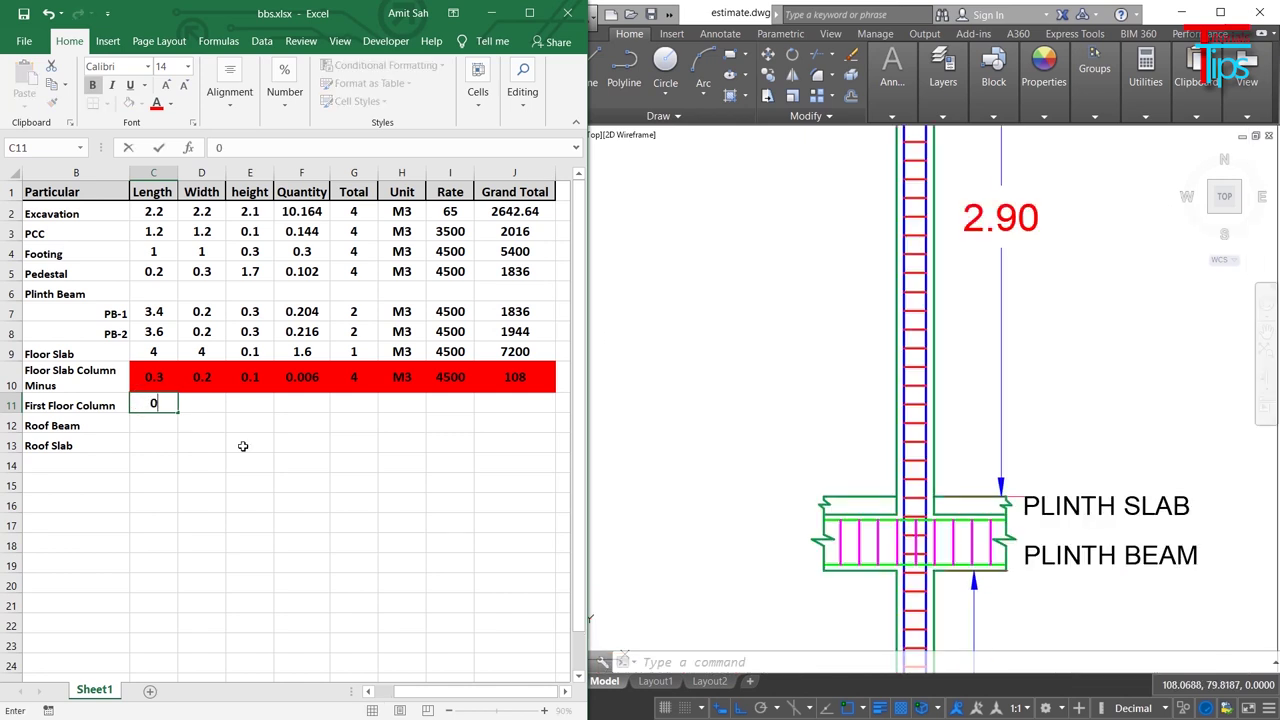
left_click(202, 403)
type("0.2")
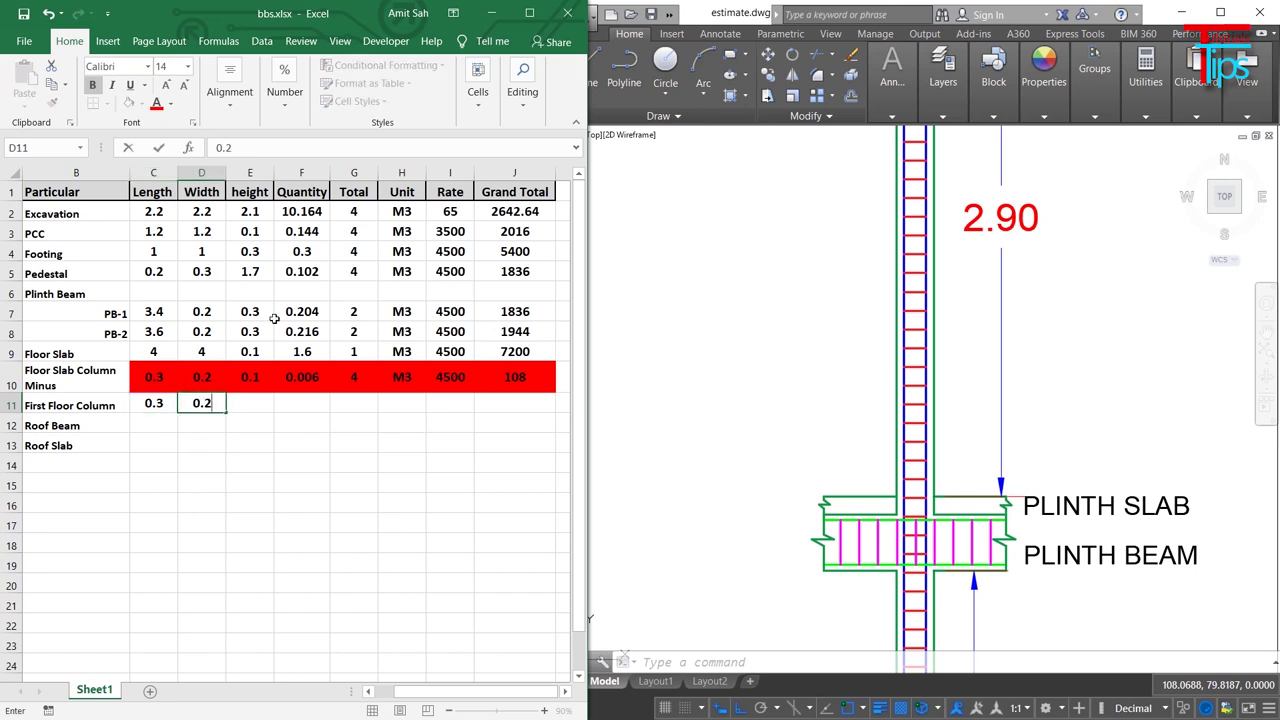
Step: Check the column height in the drawing and enter 2.9, giving quantity 0.174
left_click(1017, 403)
scroll(1017, 403, "down", 5)
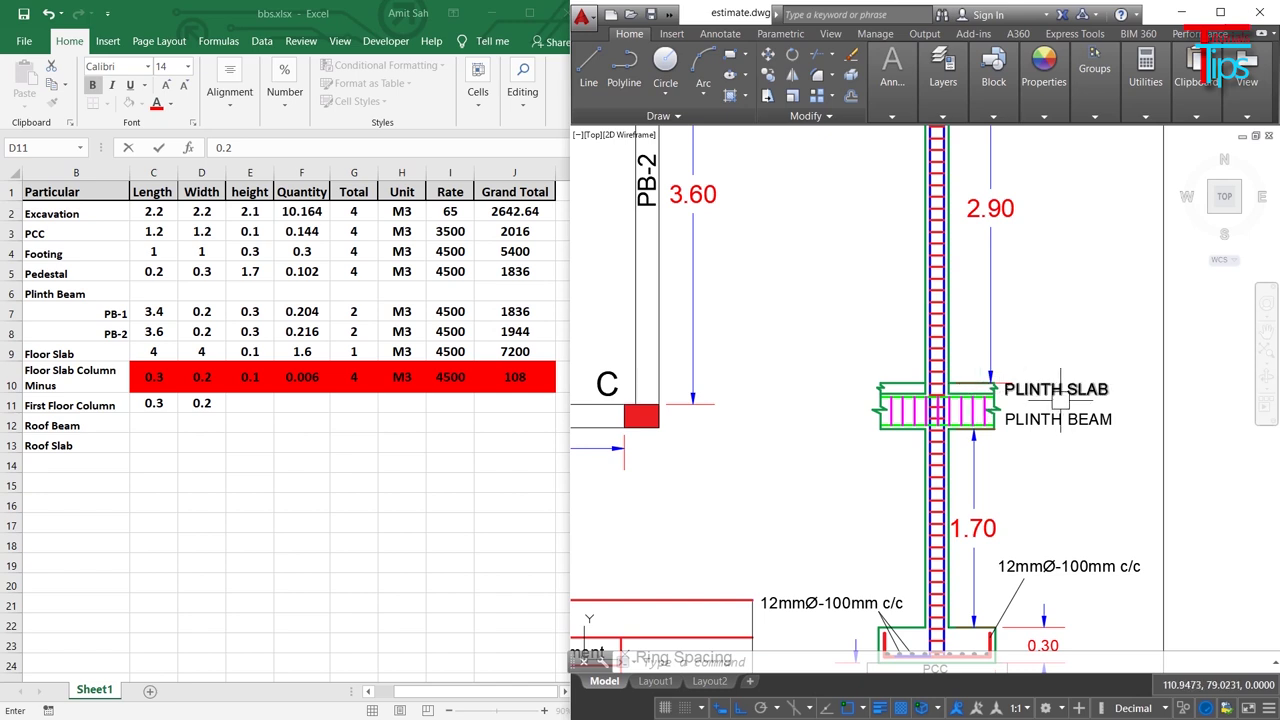
left_click_drag(1017, 403, 1014, 412)
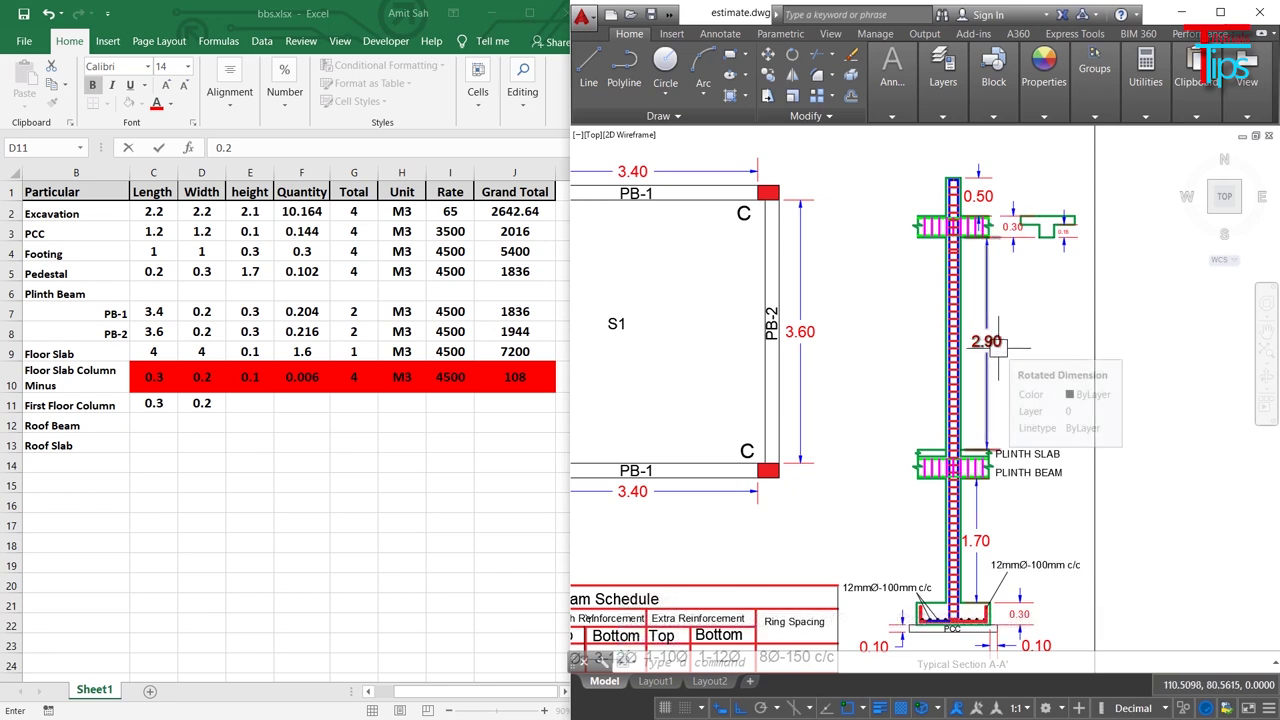
scroll(987, 452, "up", 4)
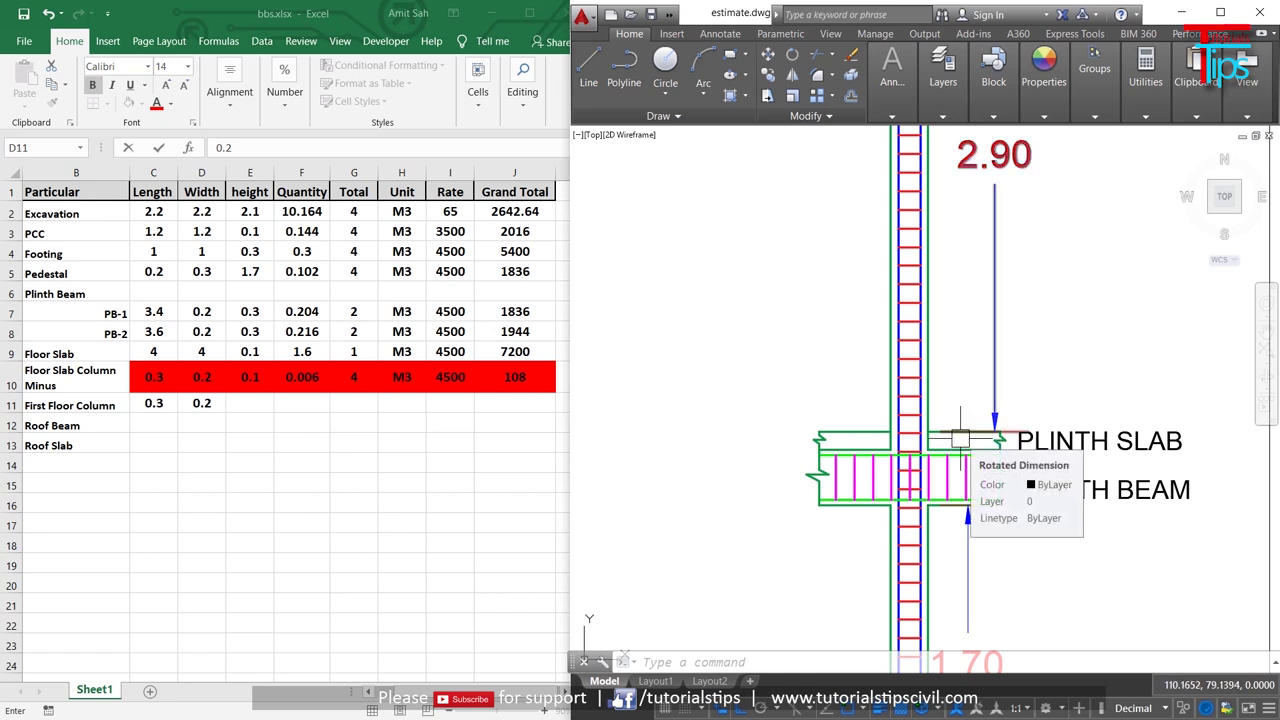
scroll(960, 438, "down", 3)
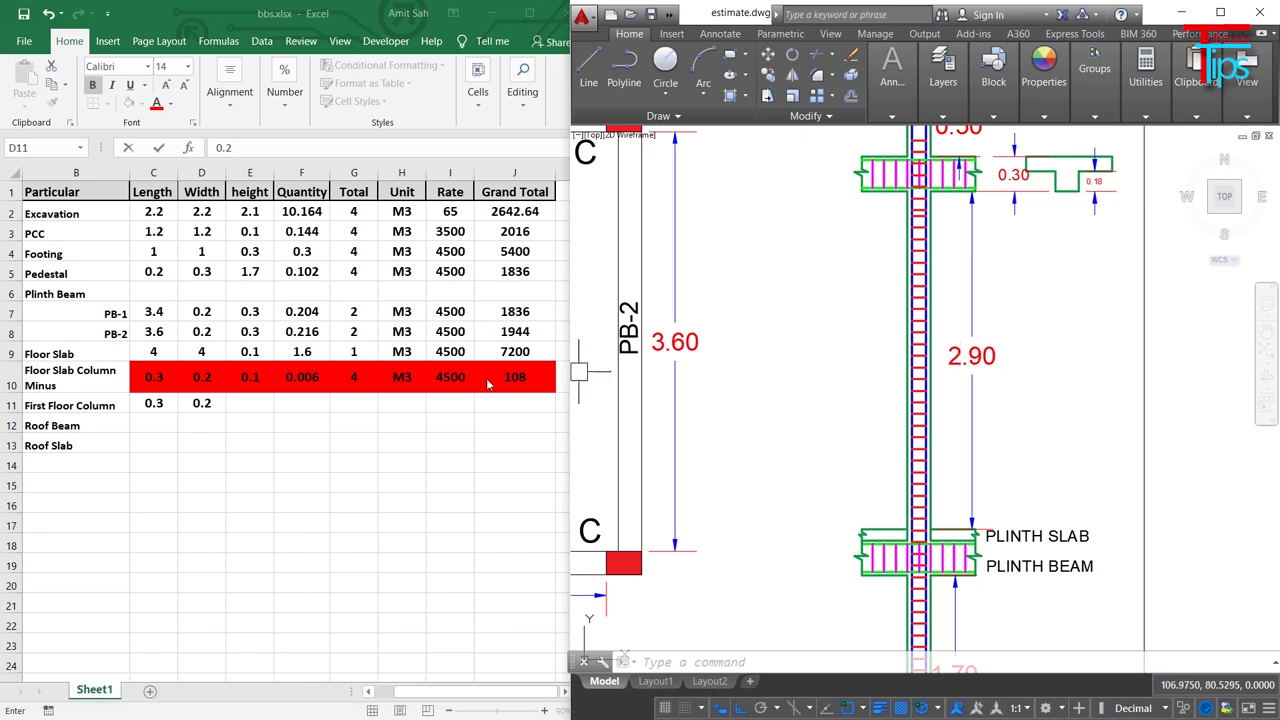
left_click(247, 402)
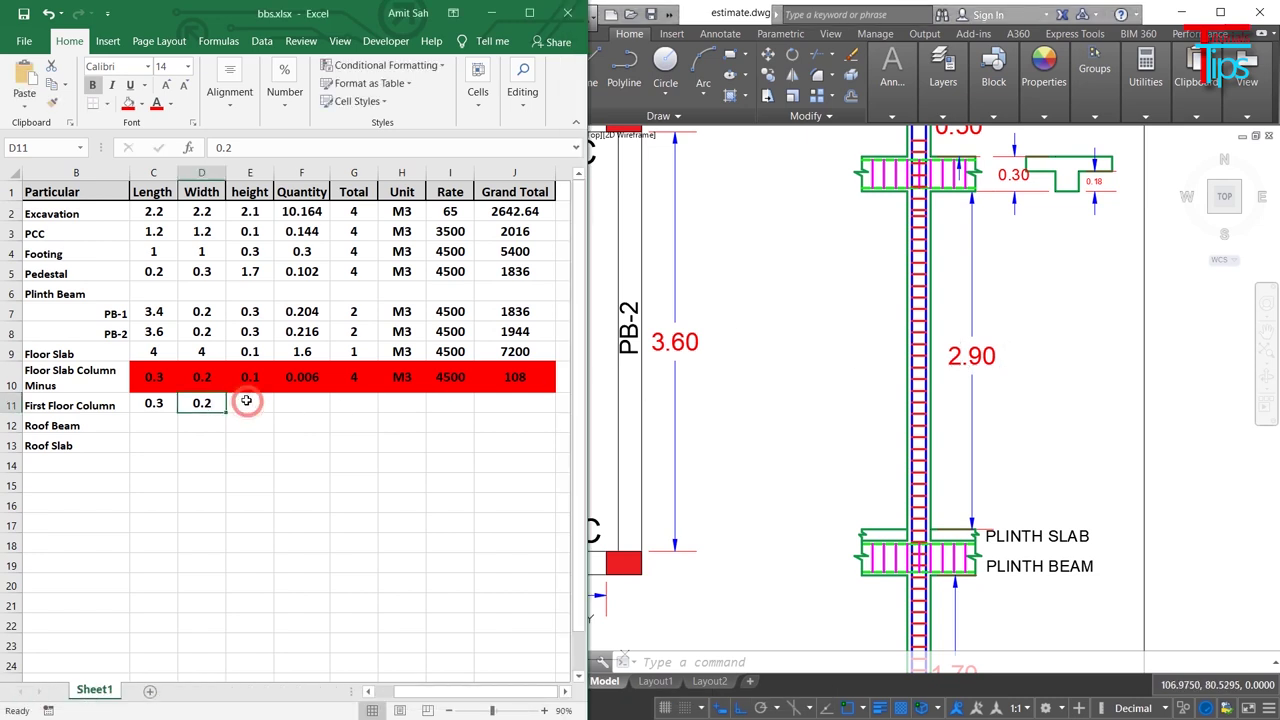
type("2.9")
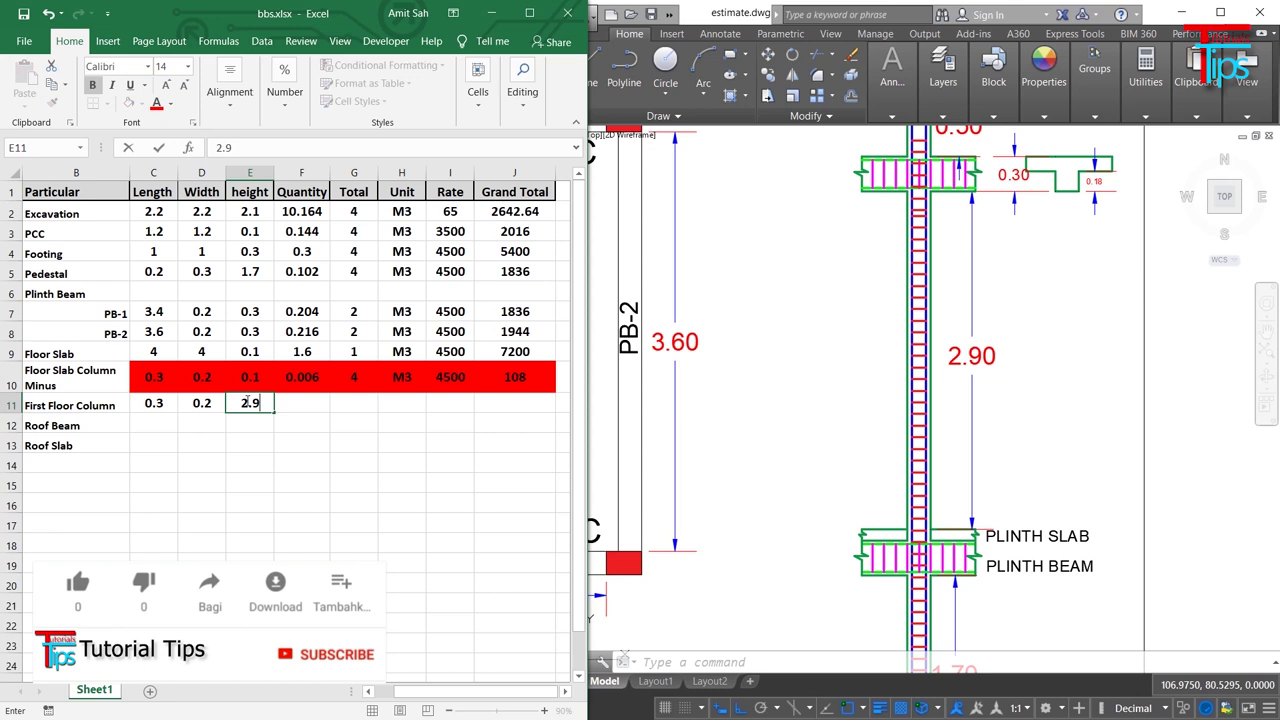
left_click(306, 408)
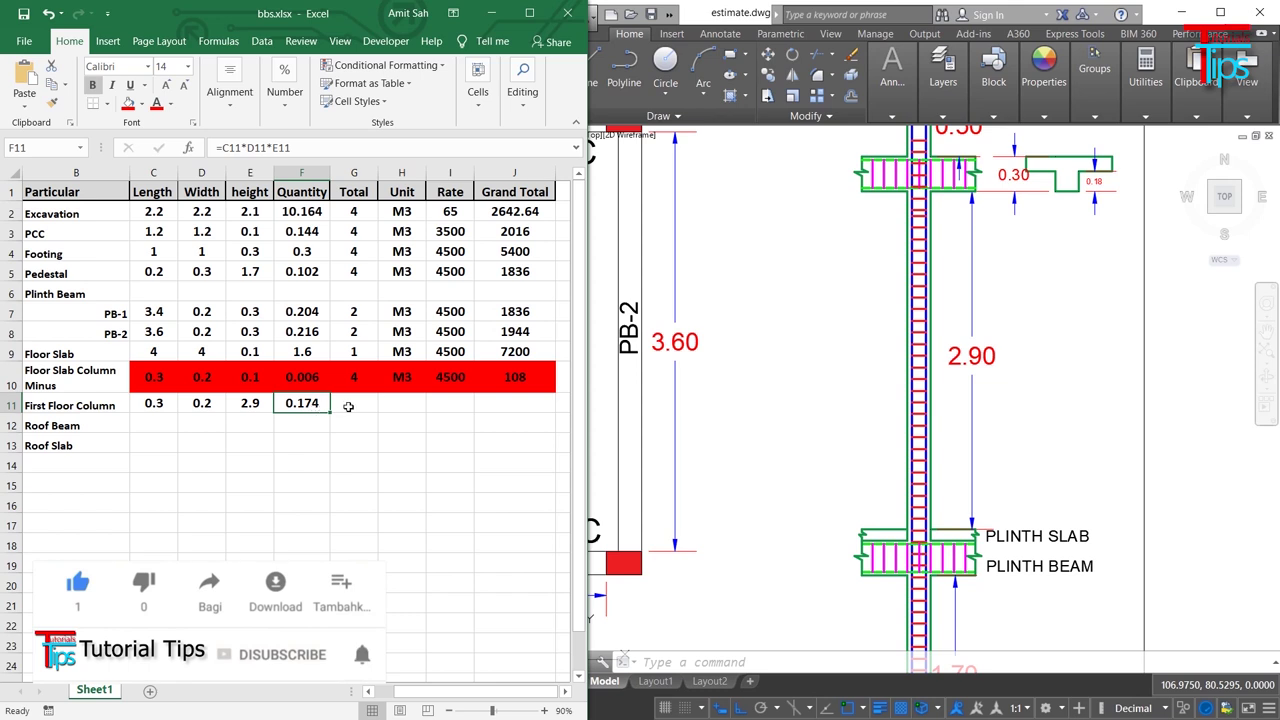
Step: Enter 4 columns, unit M3 and rate 4500 for a grand total of 3132
left_click(352, 404)
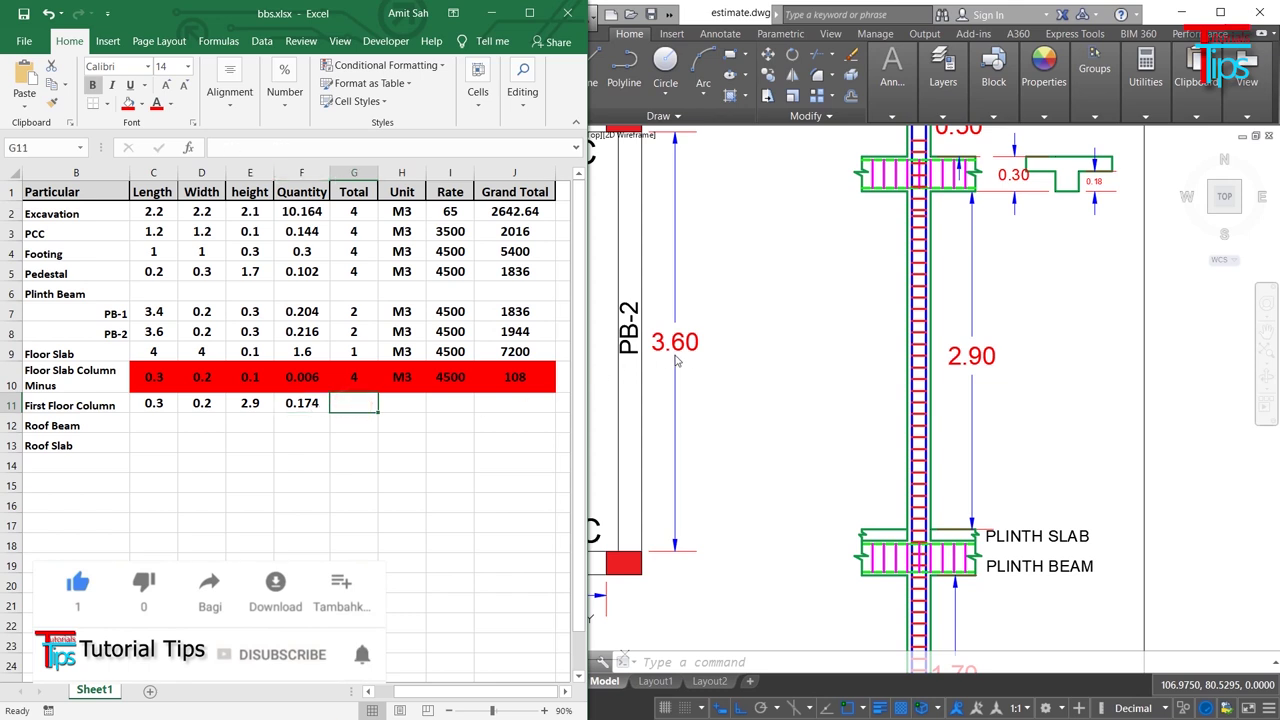
scroll(692, 357, "down", 5)
type("4")
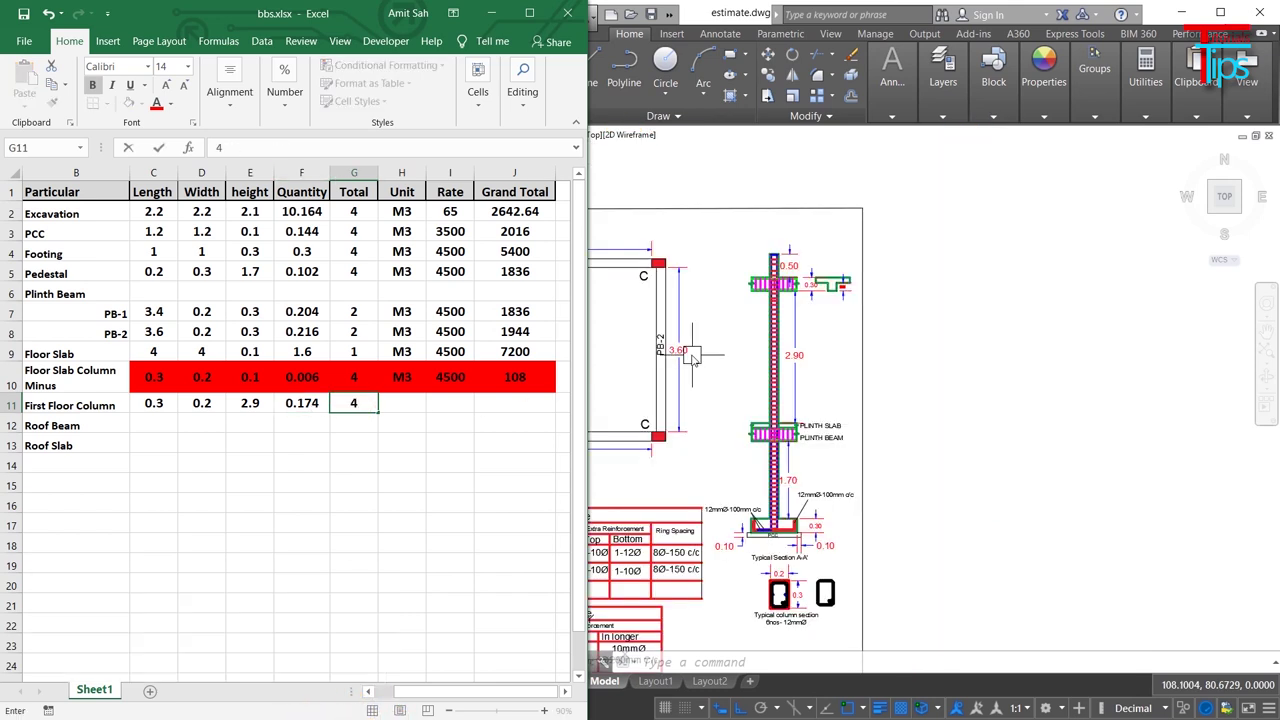
left_click(406, 406)
type("M3")
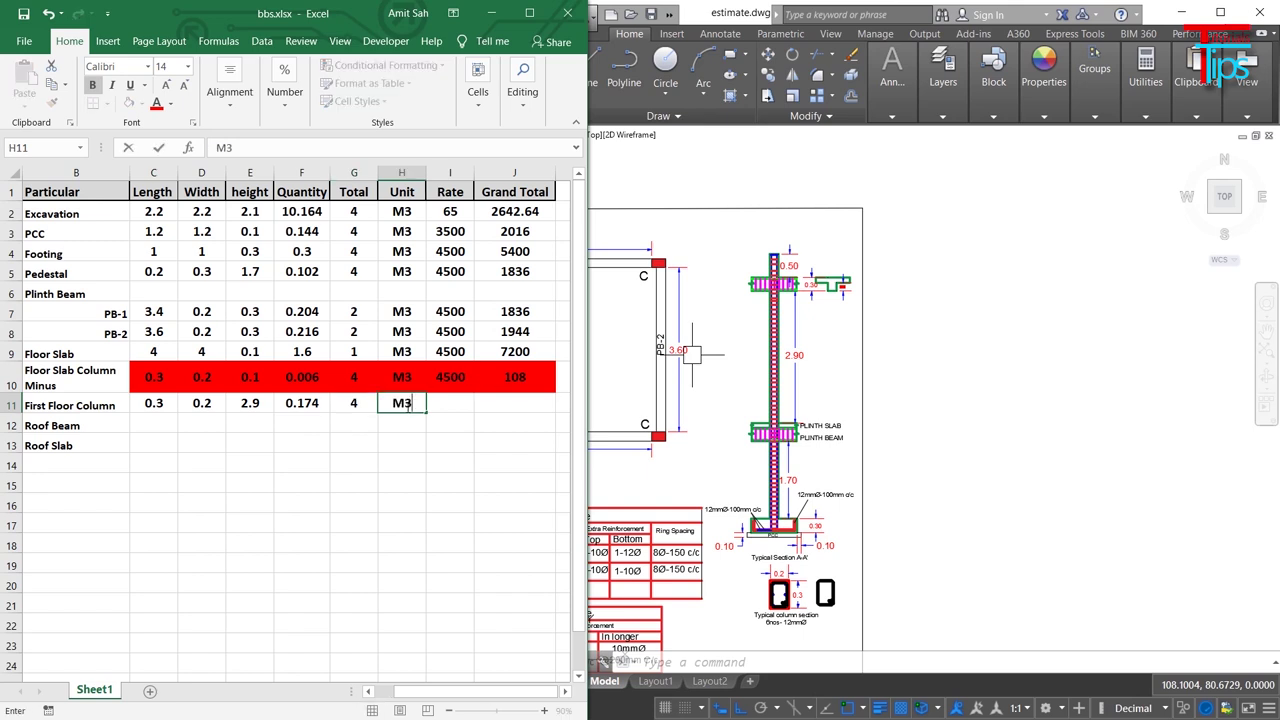
left_click(456, 402)
type("4500")
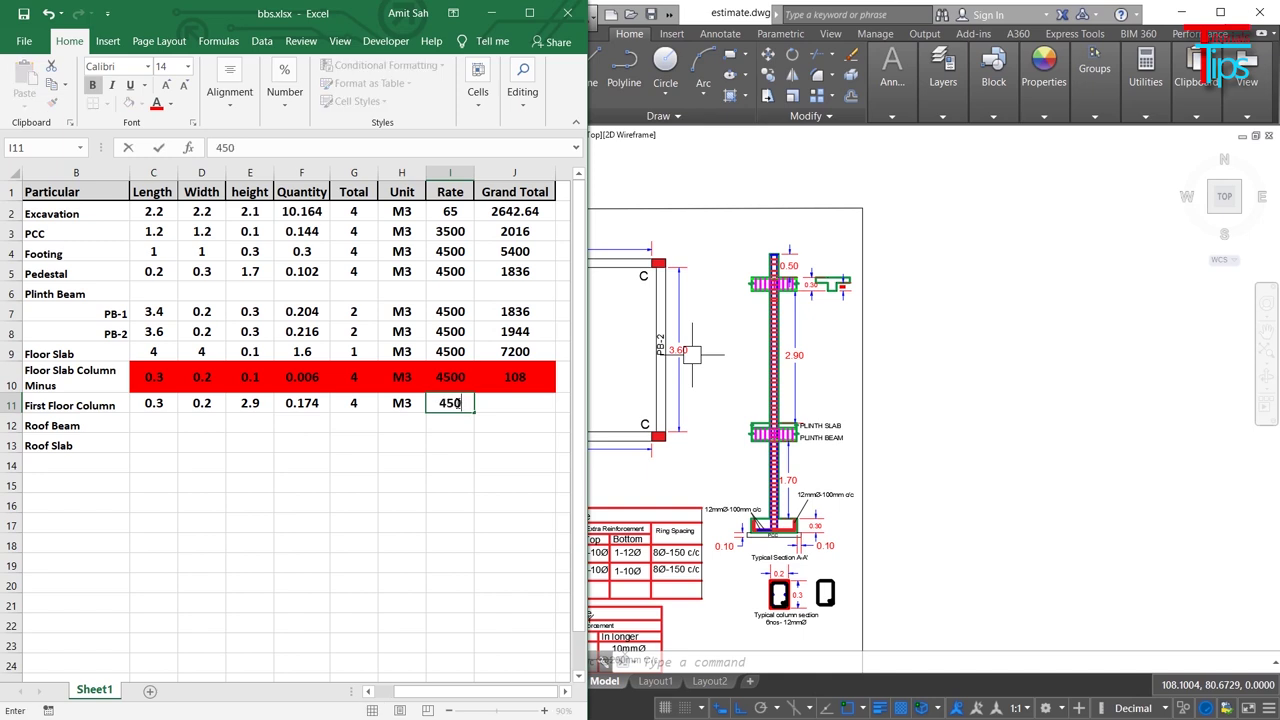
left_click(500, 406)
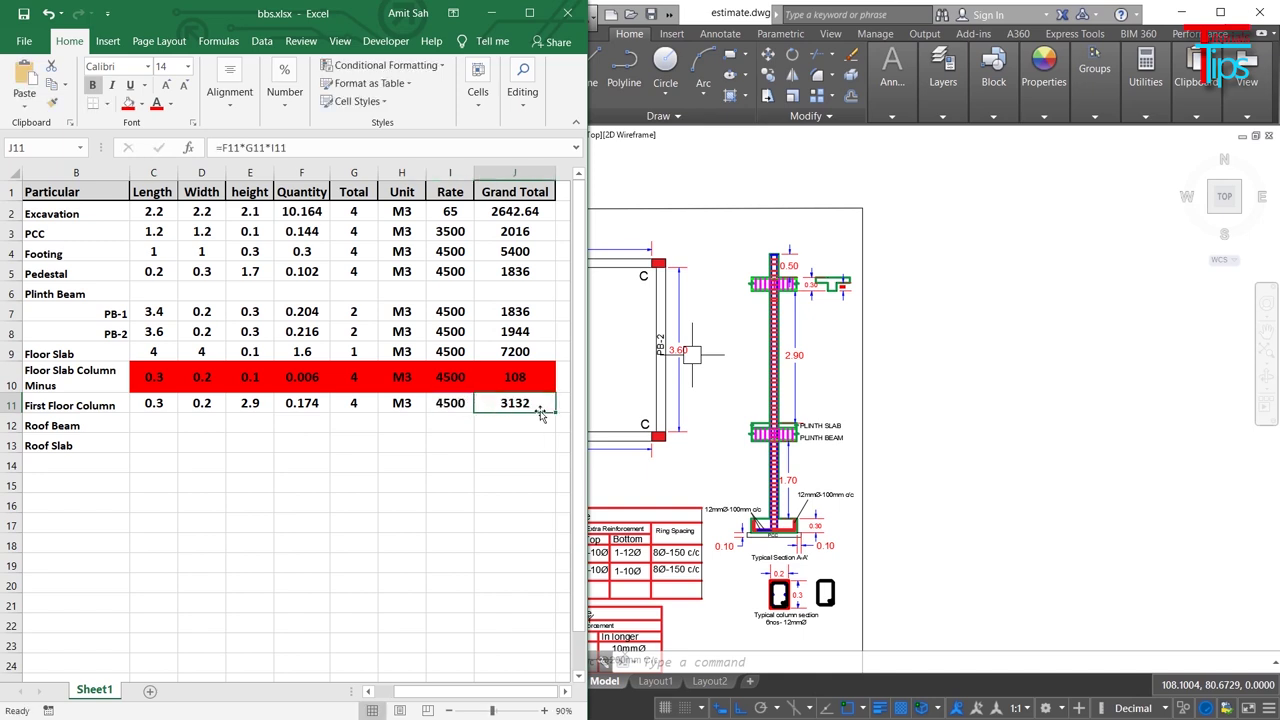
key("Return")
scroll(677, 457, "up", 2)
left_click(681, 457)
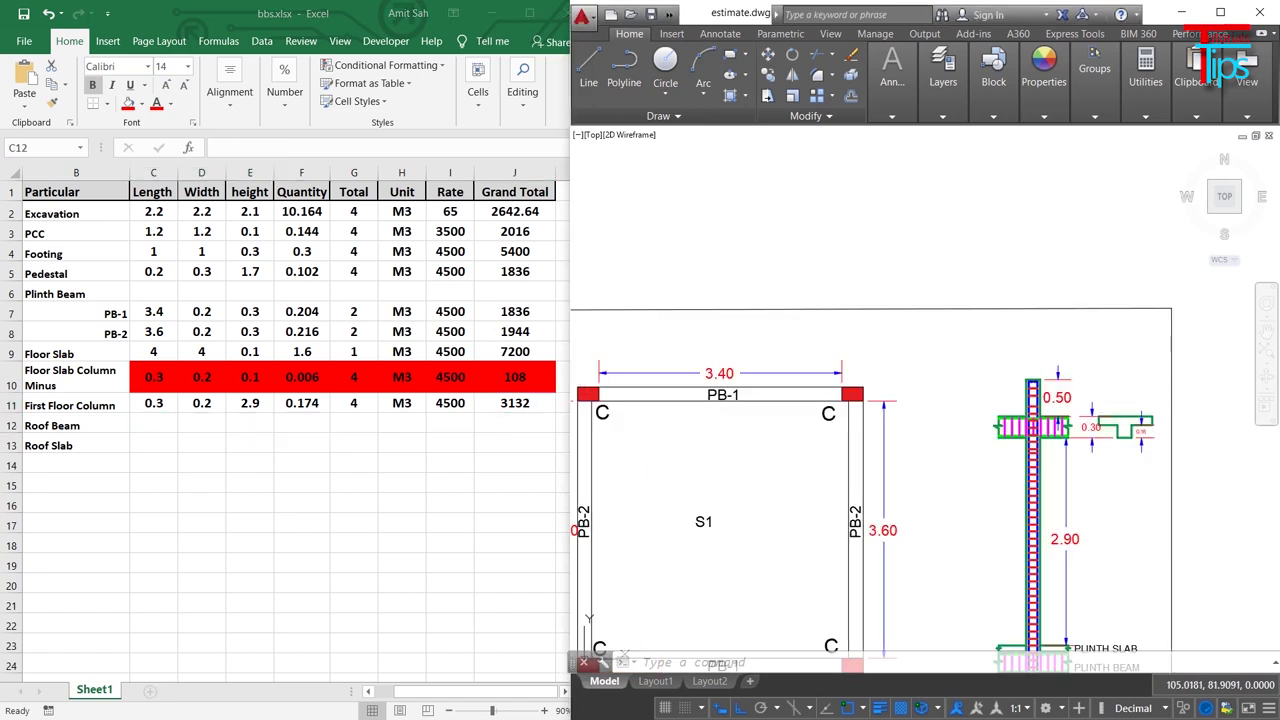
left_click_drag(700, 448, 785, 418)
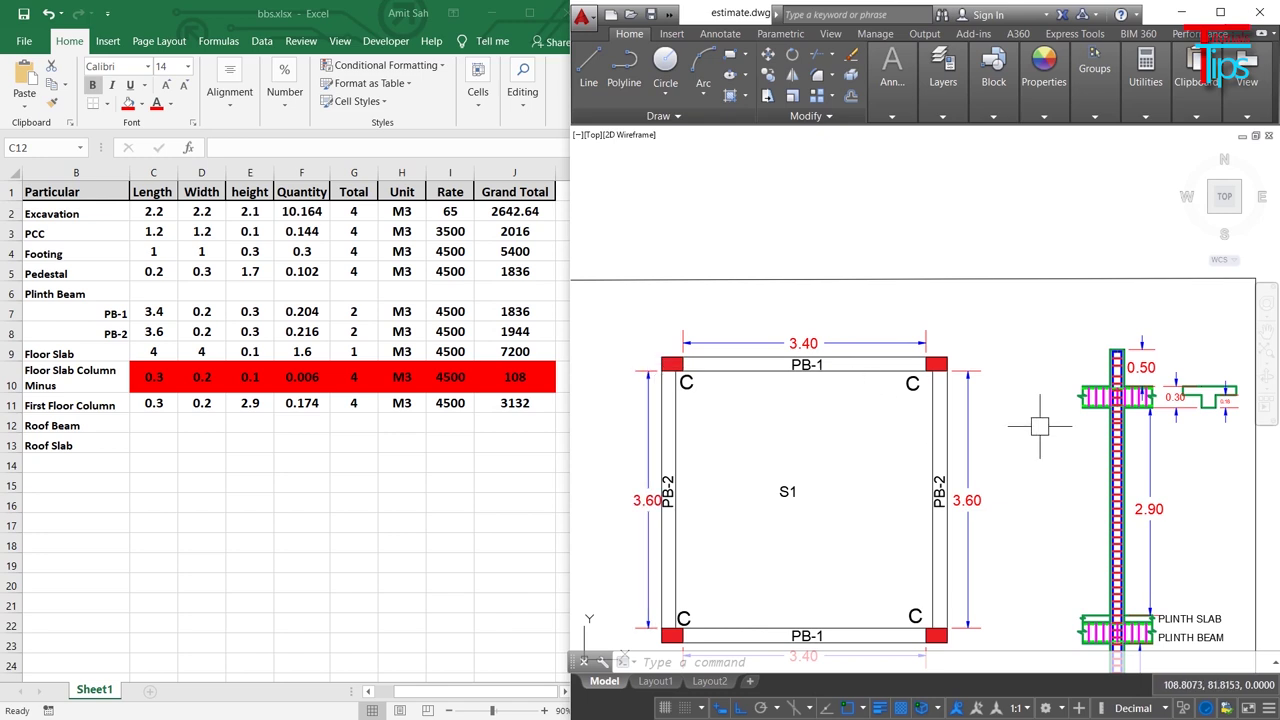
scroll(1040, 426, "up", 5)
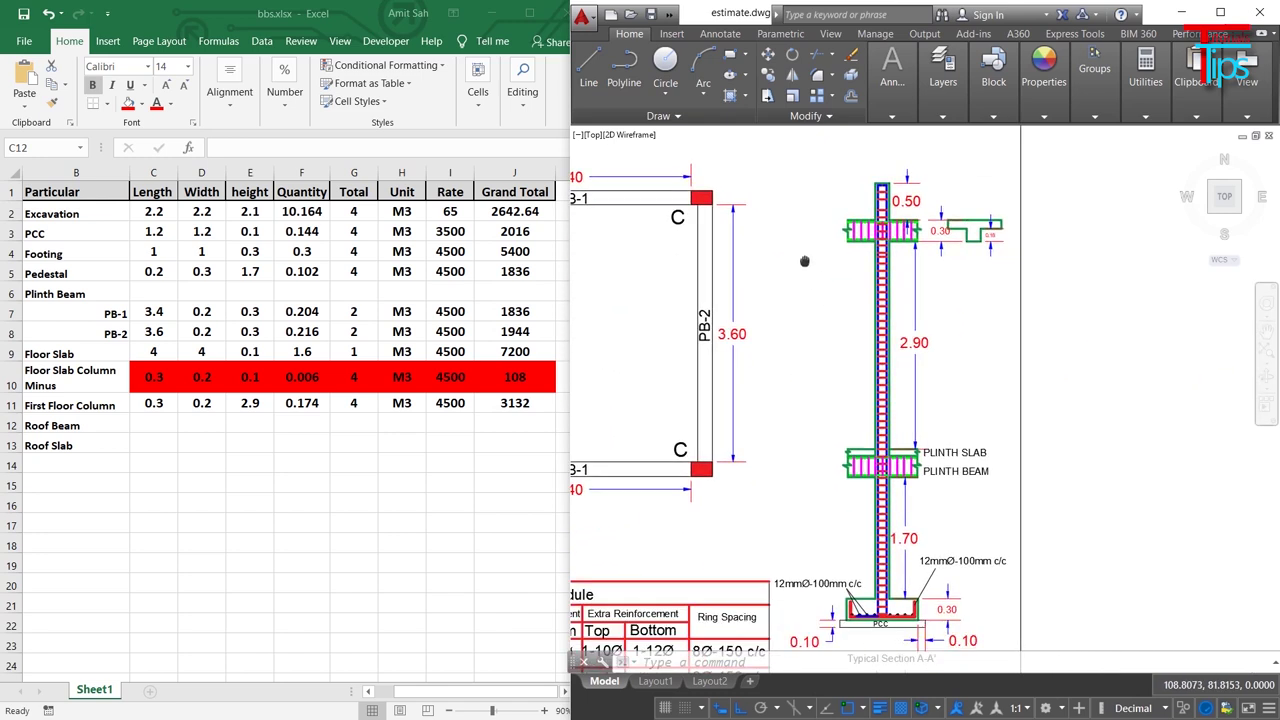
scroll(930, 456, "up", 2)
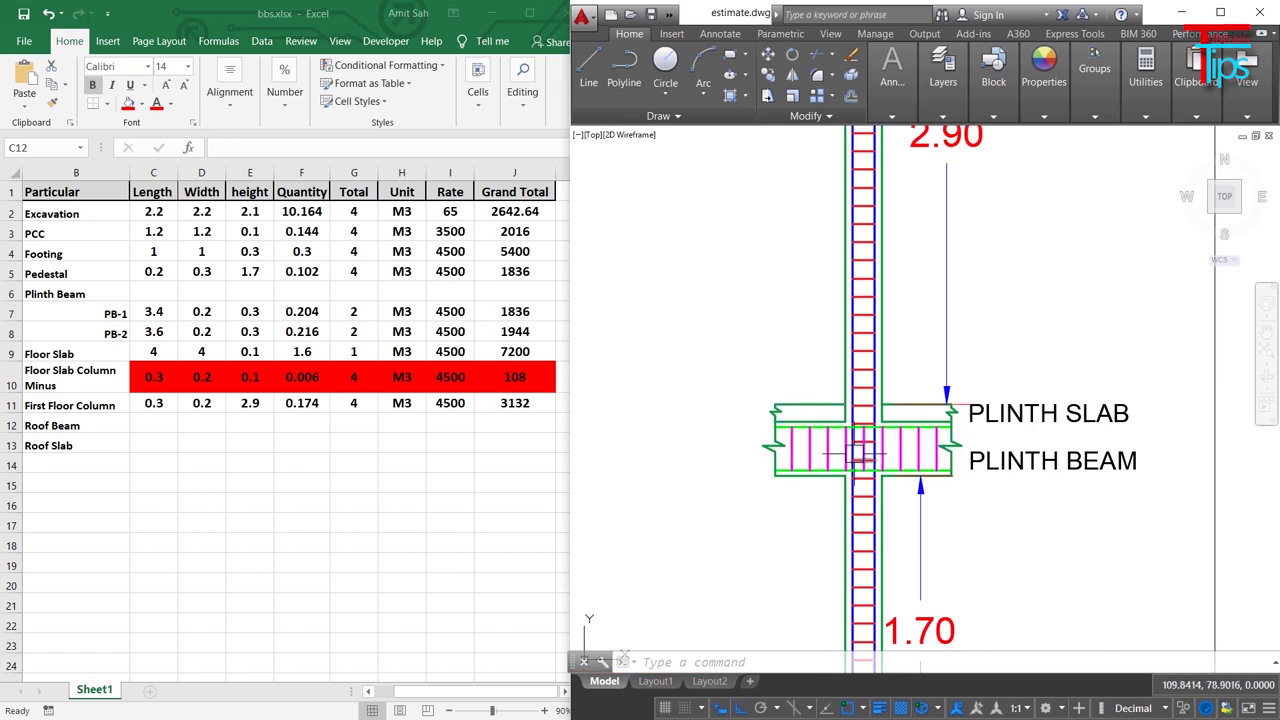
mouse_move(857, 455)
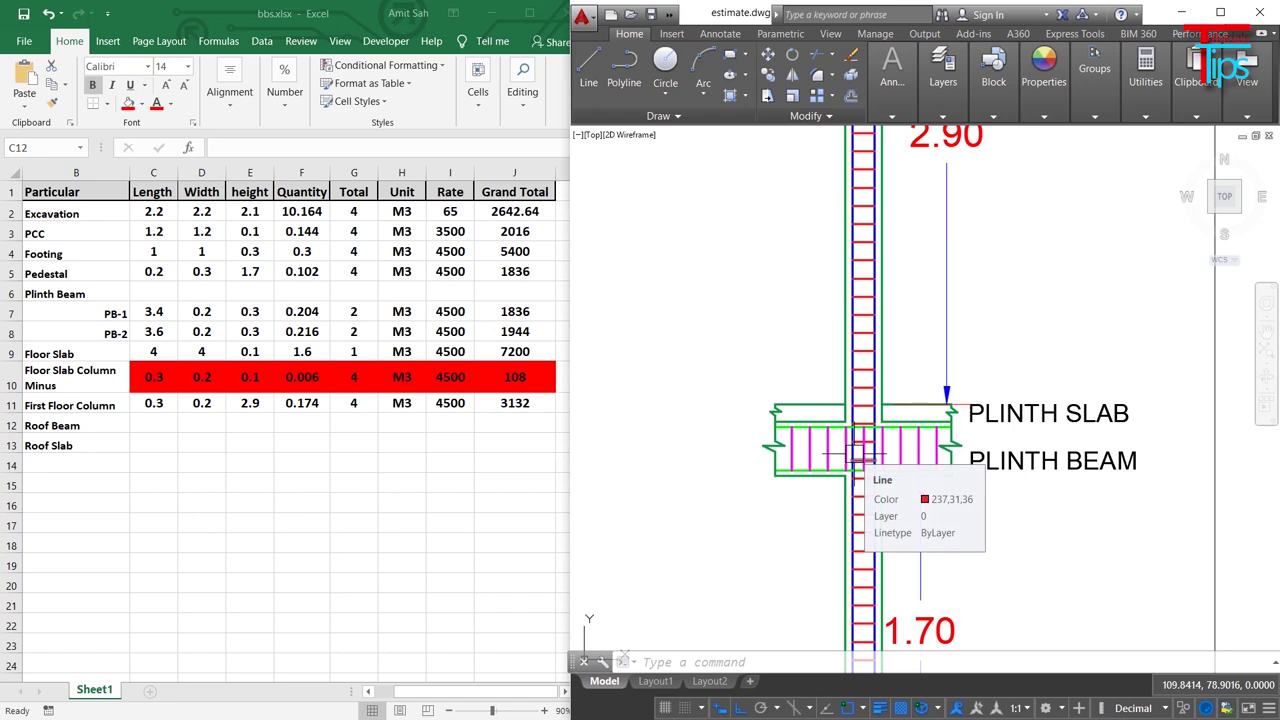
mouse_move(838, 413)
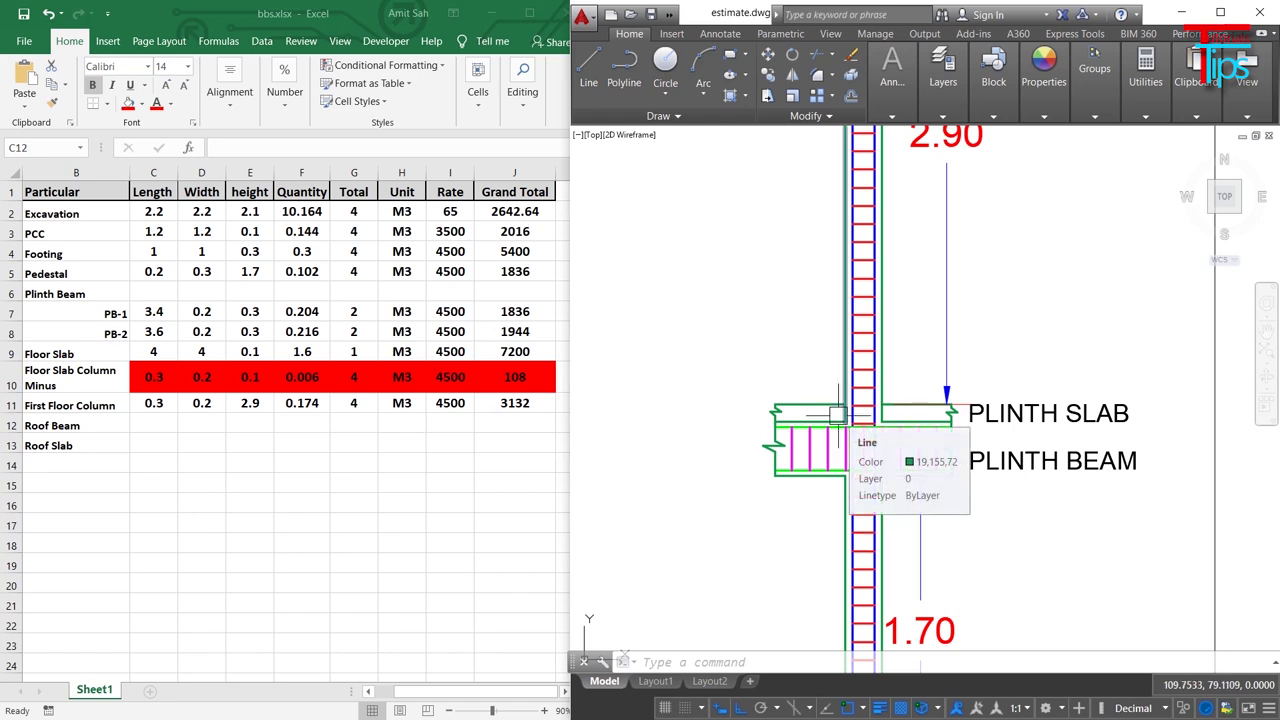
scroll(838, 413, "down", 4)
scroll(897, 367, "up", 5)
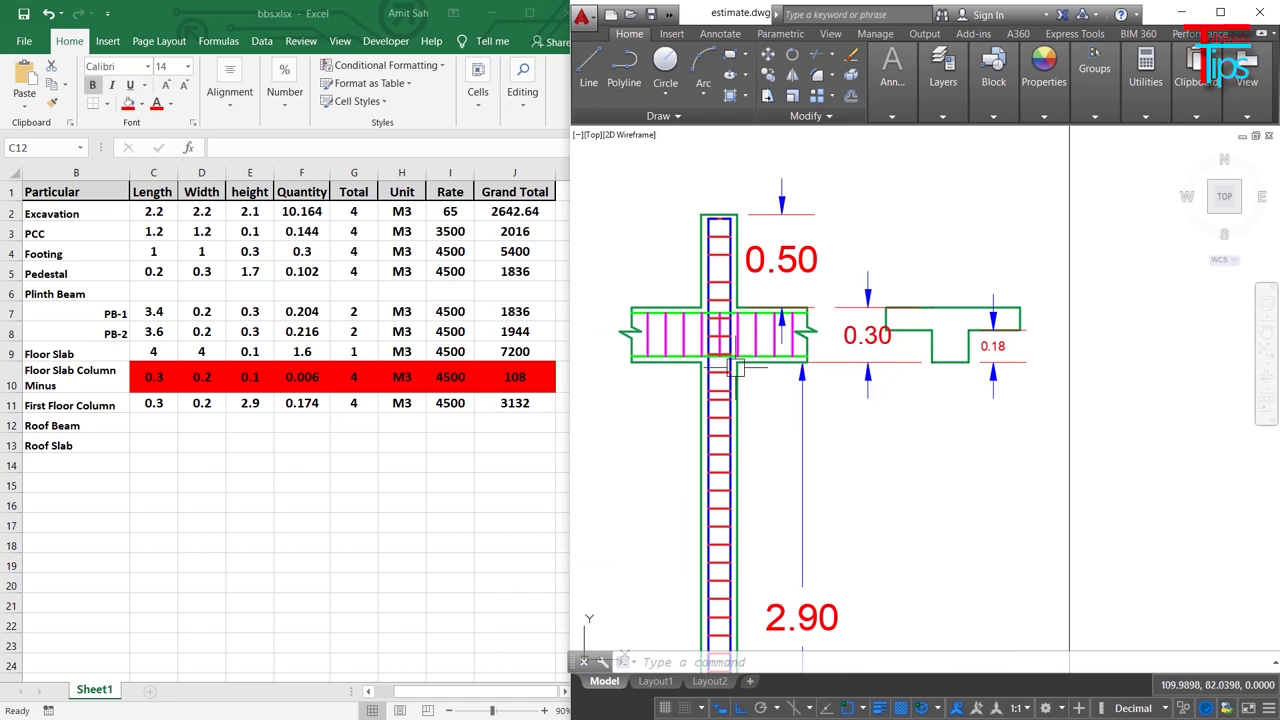
mouse_move(724, 363)
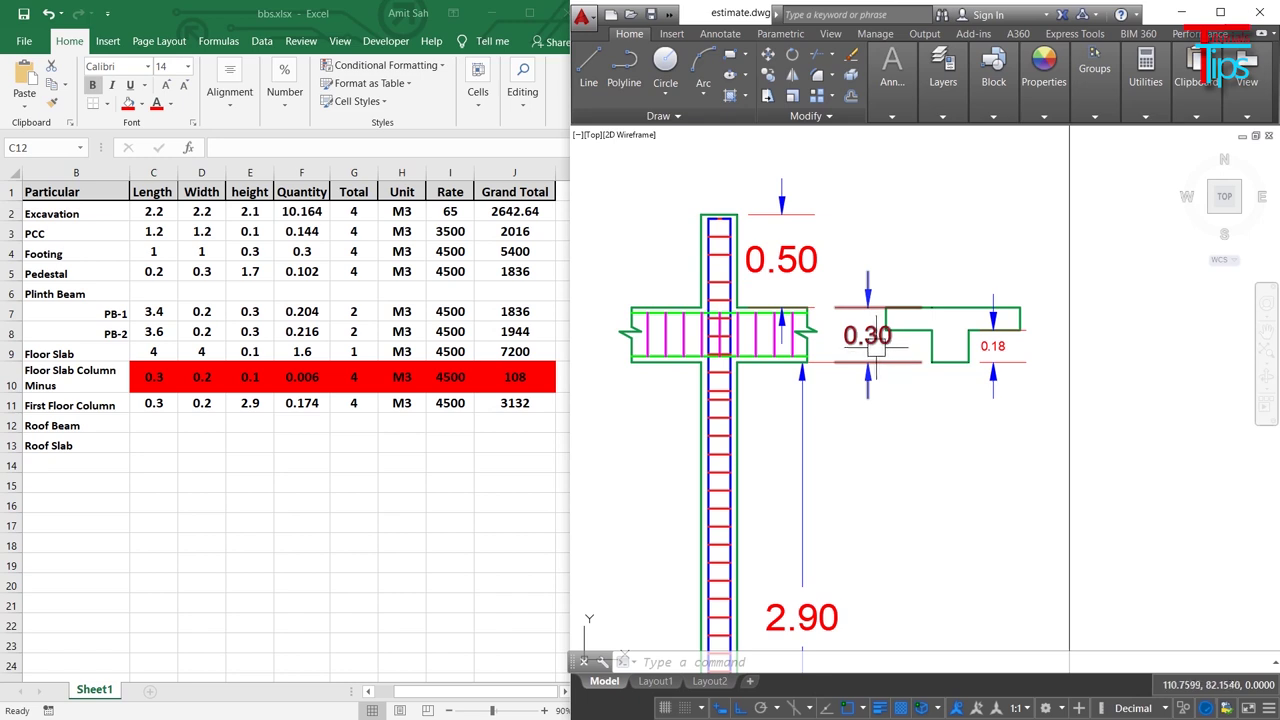
mouse_move(875, 340)
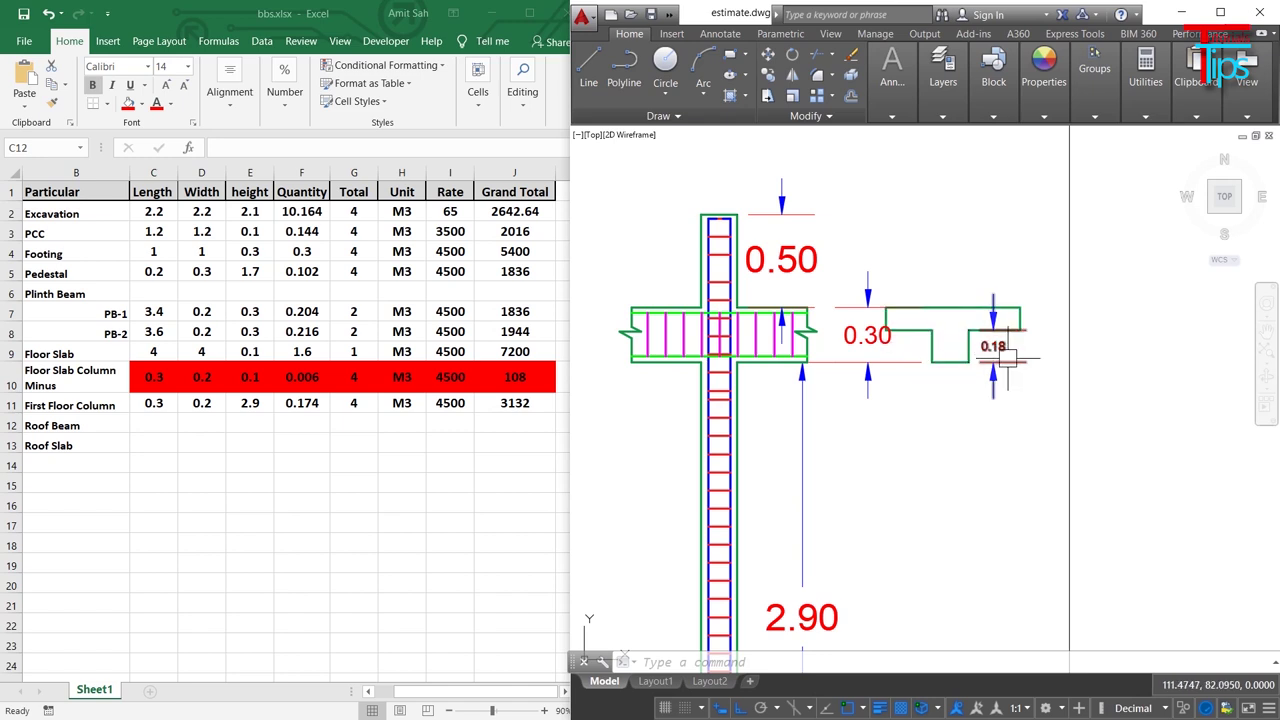
mouse_move(991, 354)
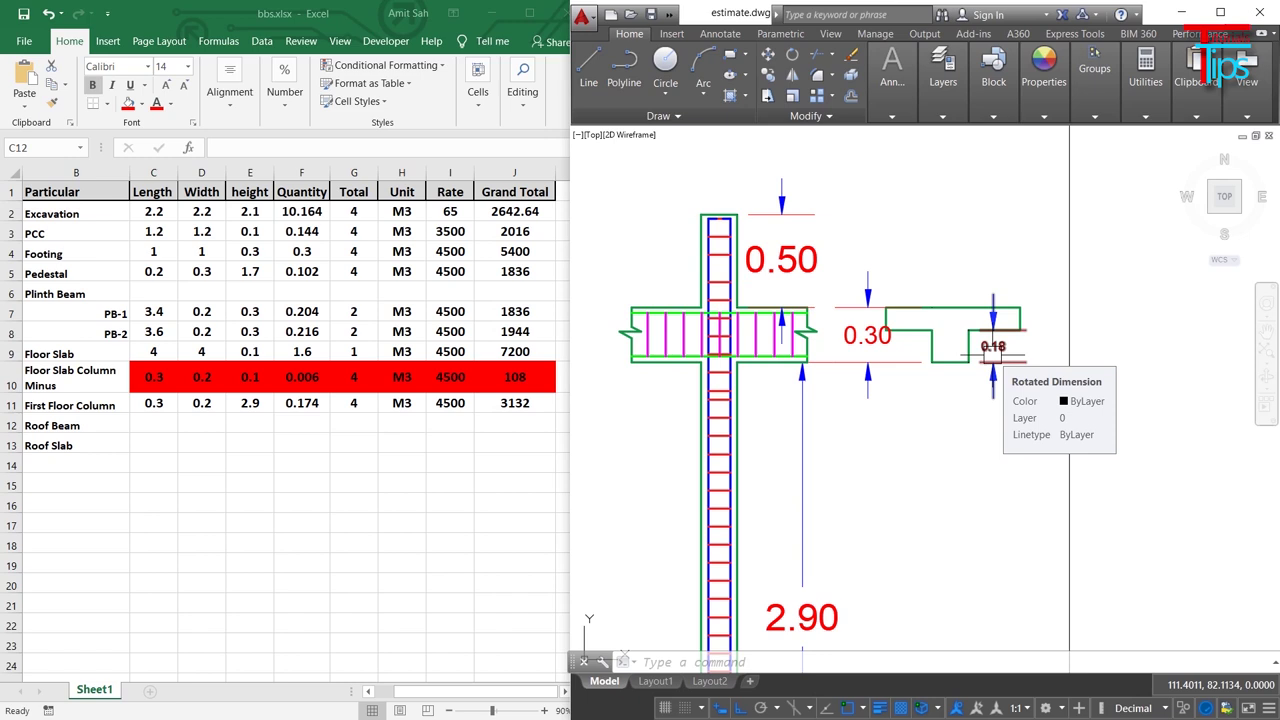
Step: Insert two blank rows above Roof Slab at row 13
right_click(11, 445)
left_click(193, 540)
left_click(193, 540)
right_click(11, 445)
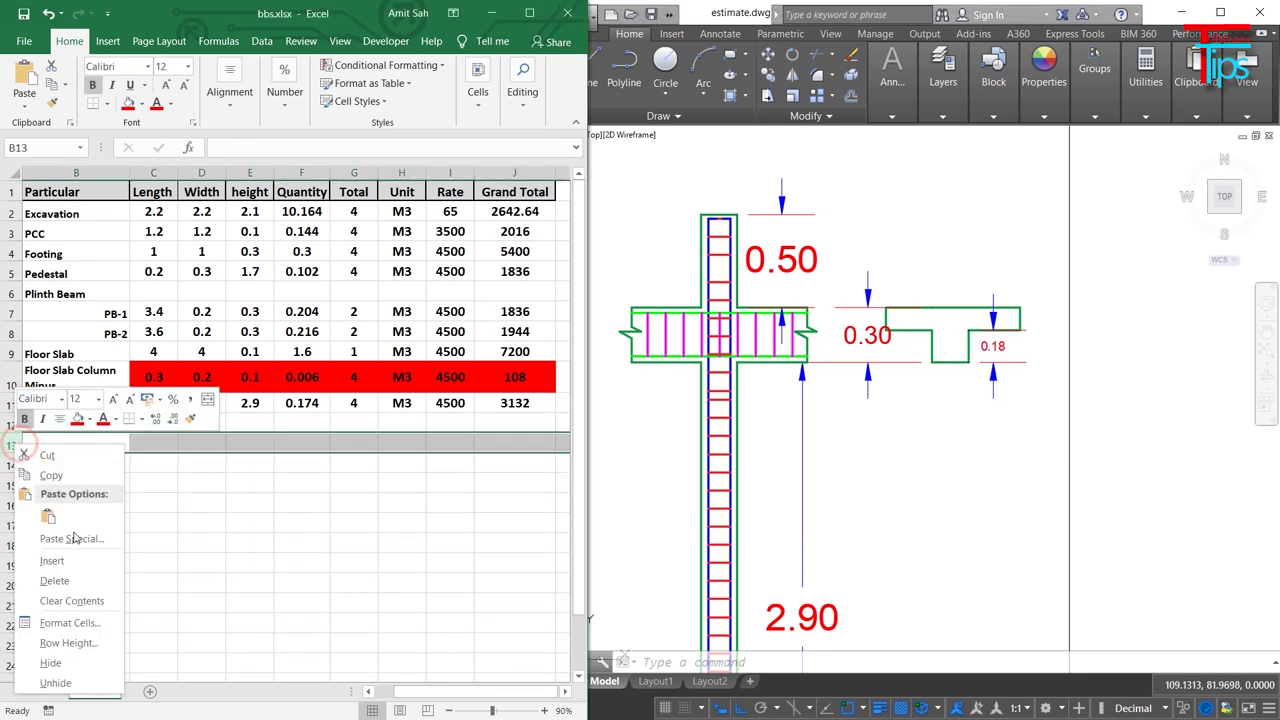
left_click(73, 560)
left_click(248, 545)
Step: Label the new rows RB-1 in B13 and RB-2 in B14
left_click(99, 437)
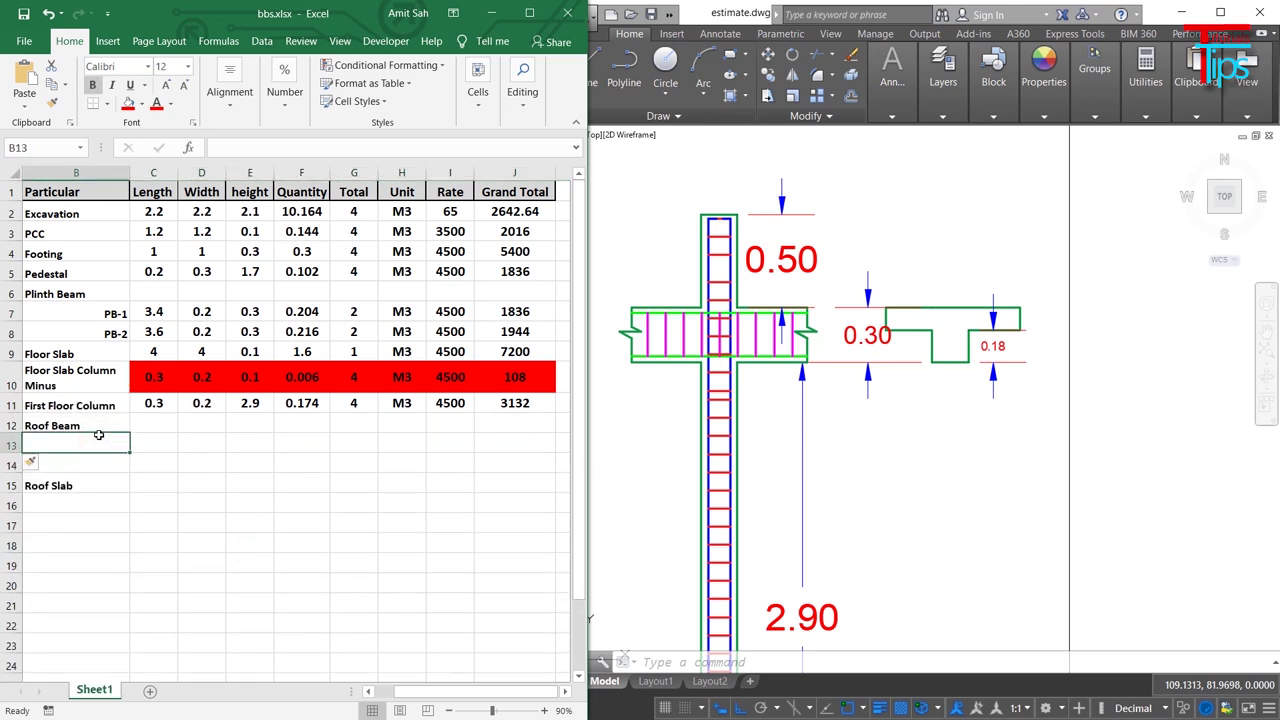
type("RB-1")
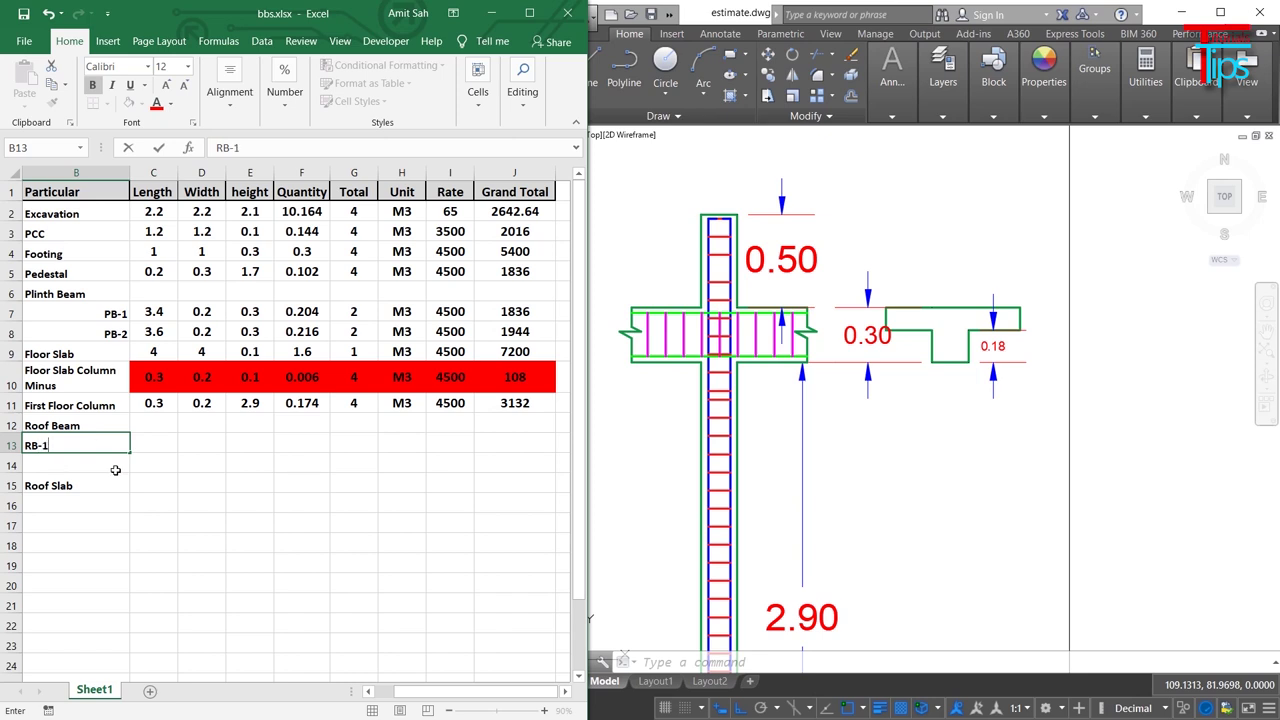
key("Return")
type("RB-2")
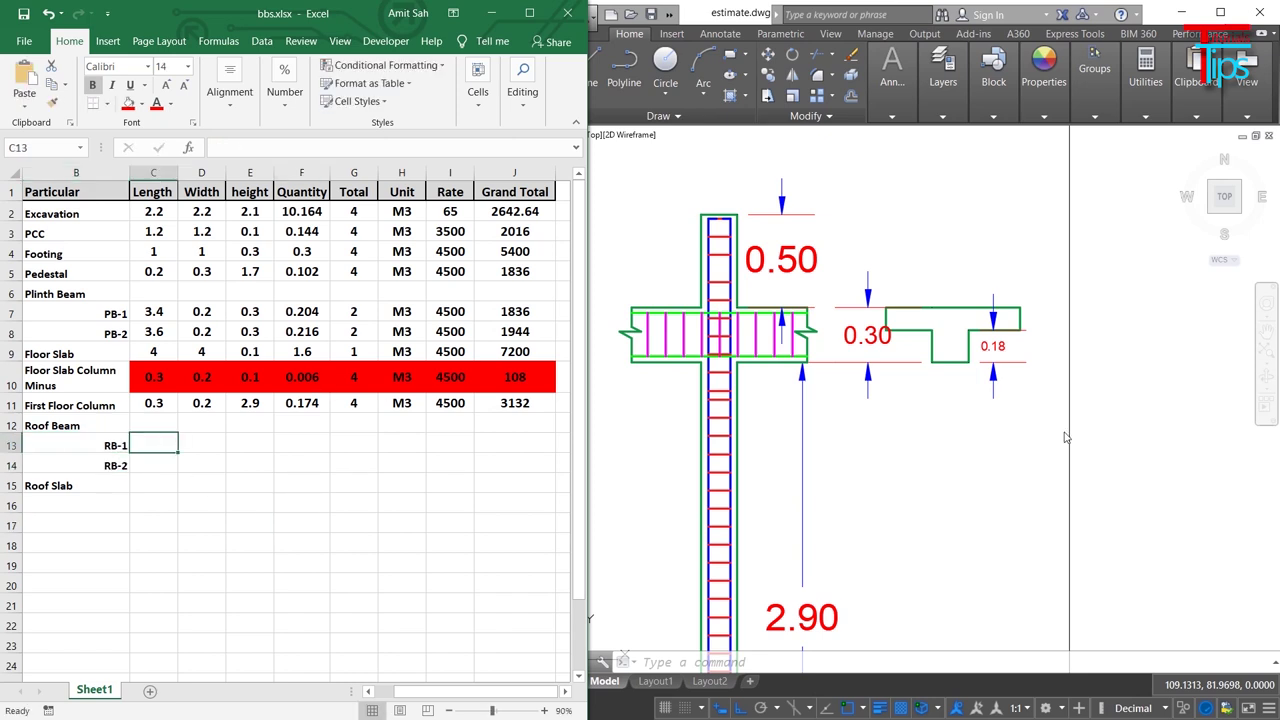
scroll(1065, 437, "down", 6)
middle_click(764, 449)
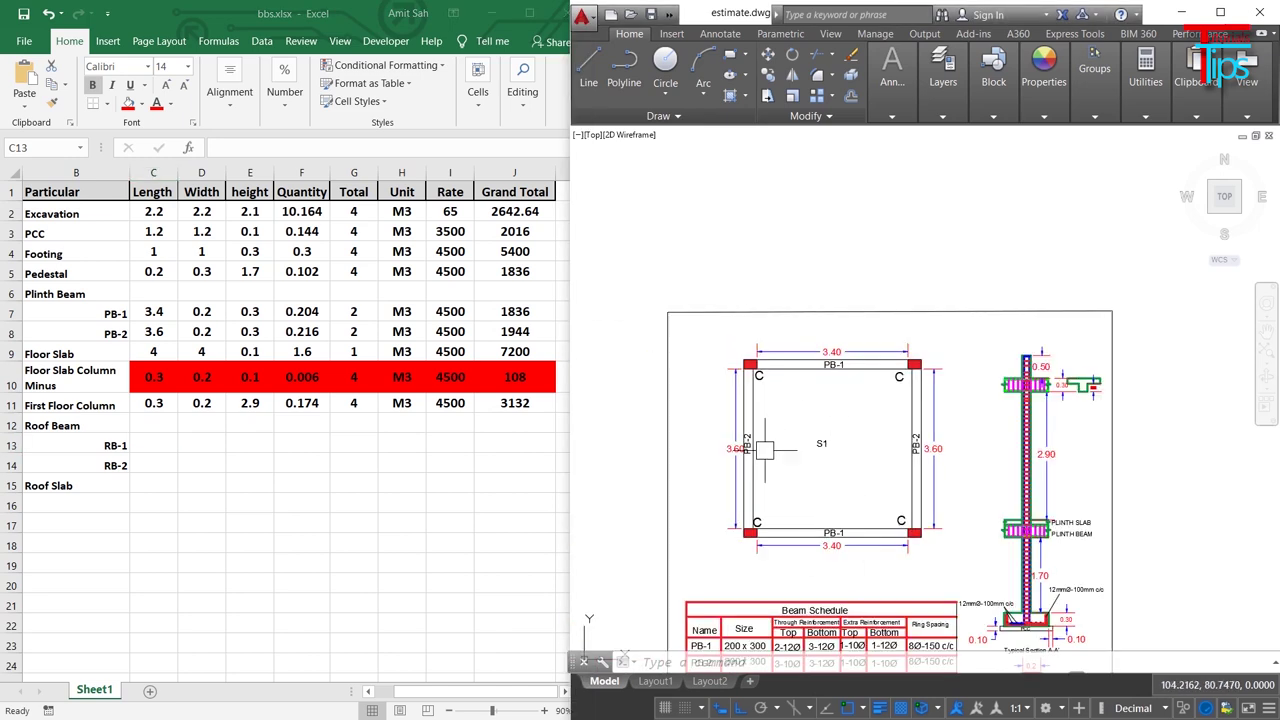
Step: Enter RB-1 length 3.4 and width 0.2 in C13 and D13
scroll(764, 449, "up", 5)
left_click_drag(861, 292, 855, 357)
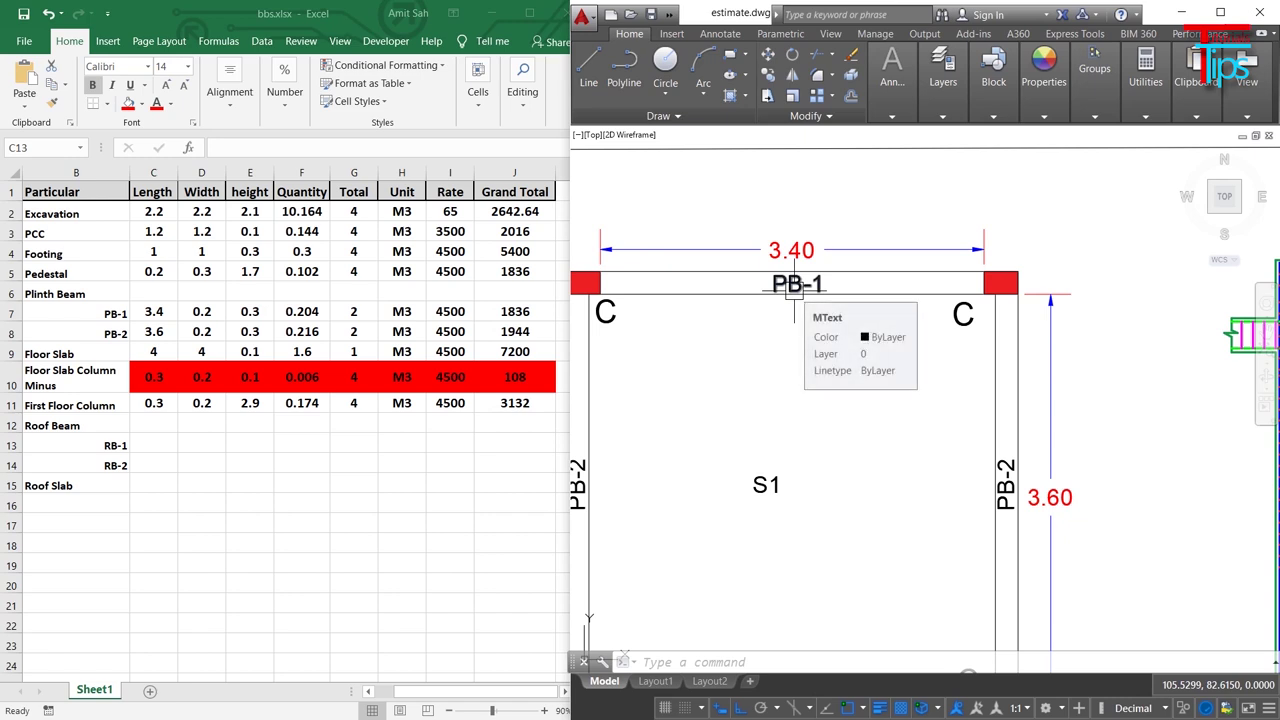
key("Escape")
key("Escape")
key("Escape")
left_click(153, 445)
type("3.4")
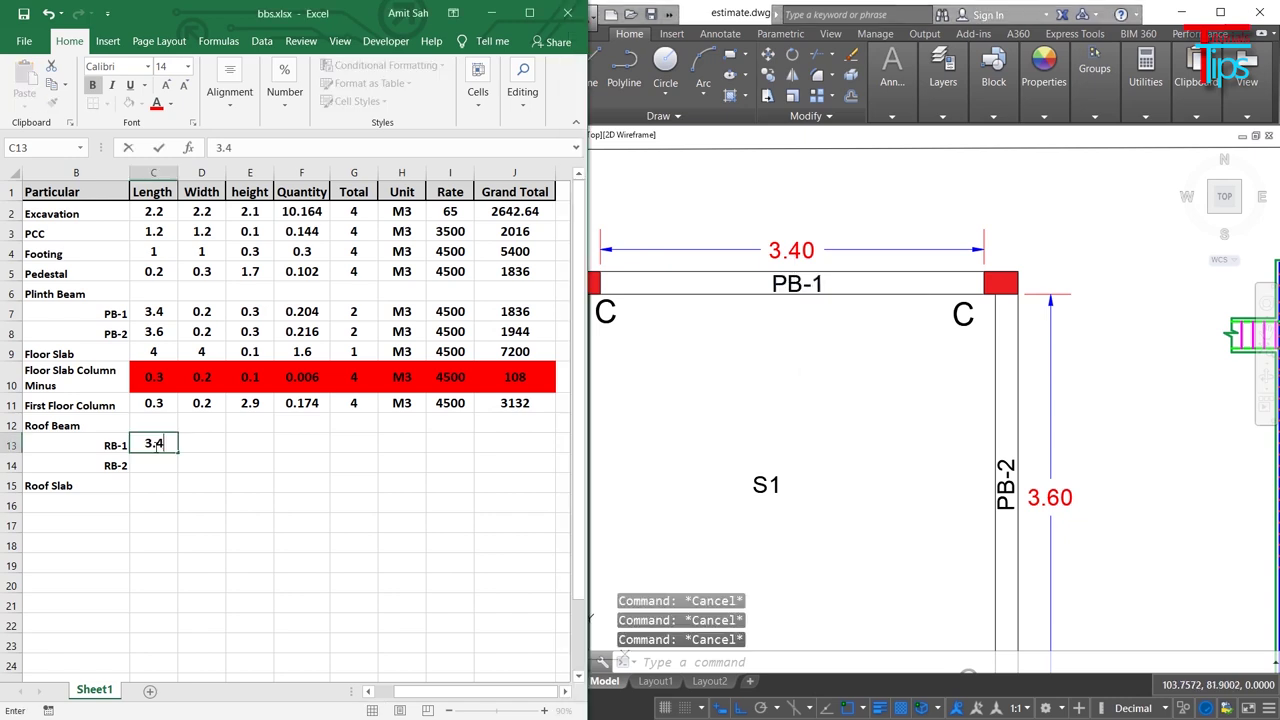
left_click(212, 445)
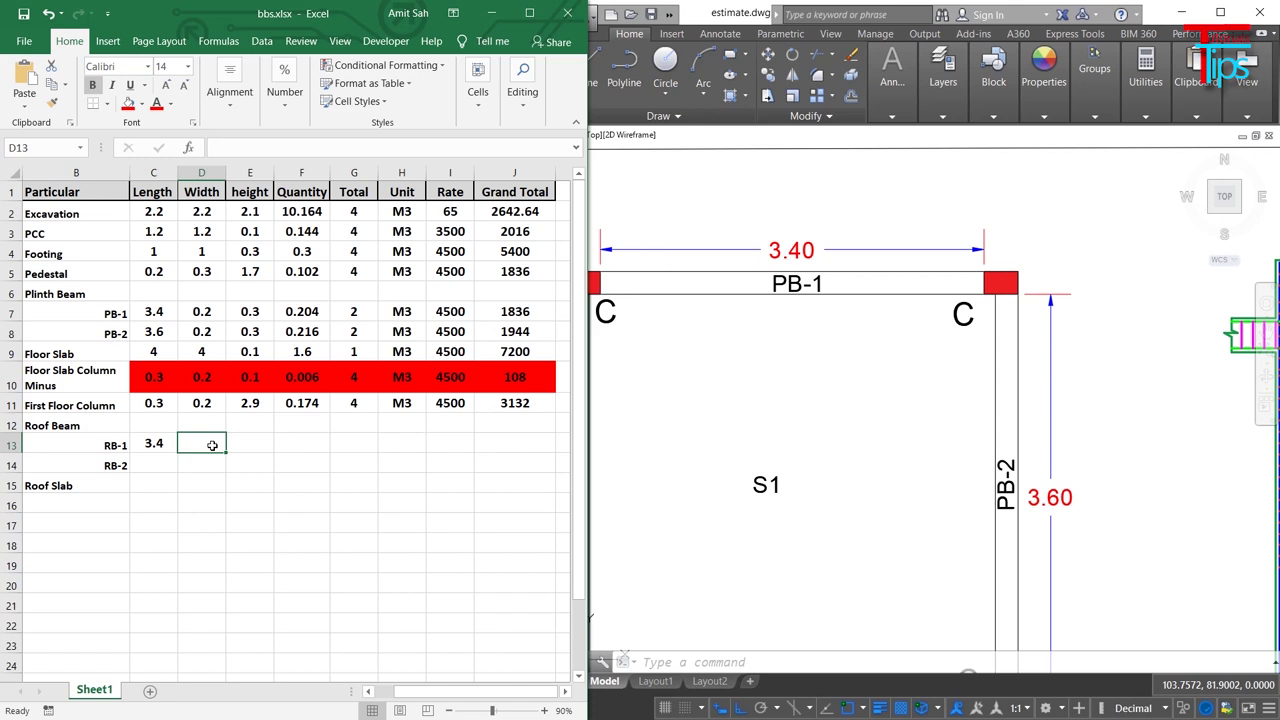
type("0.2")
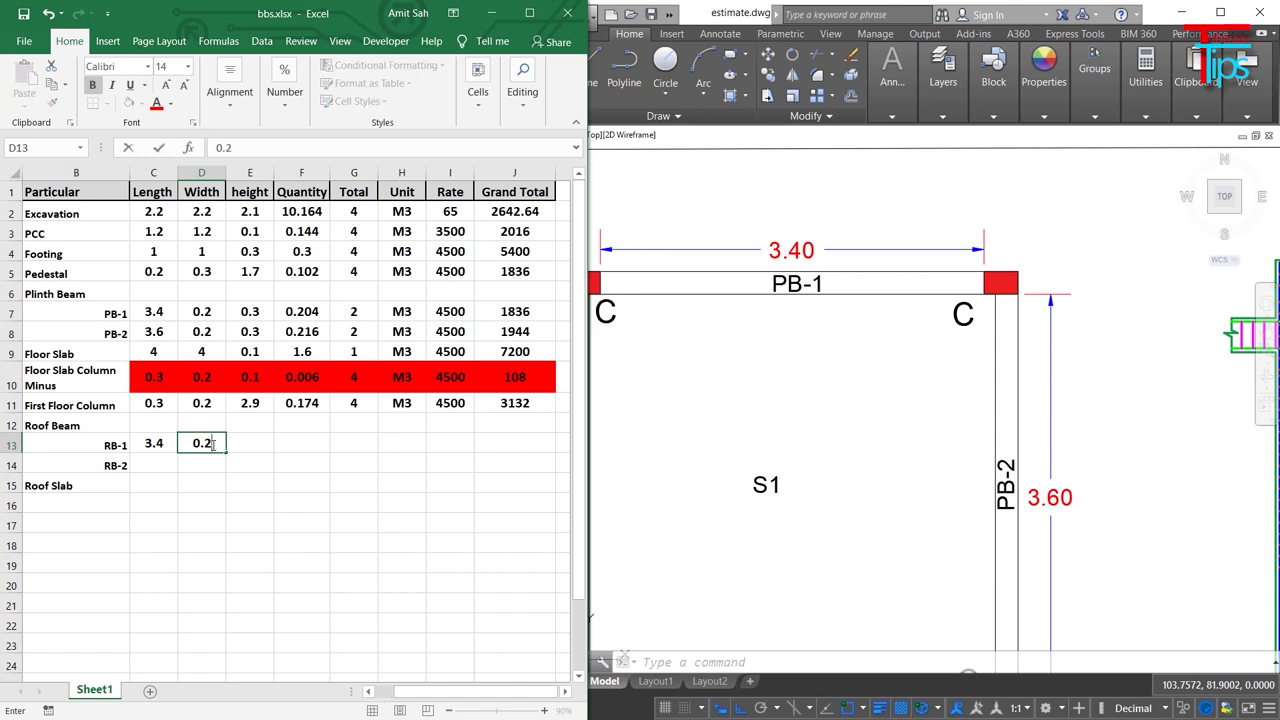
left_click(256, 443)
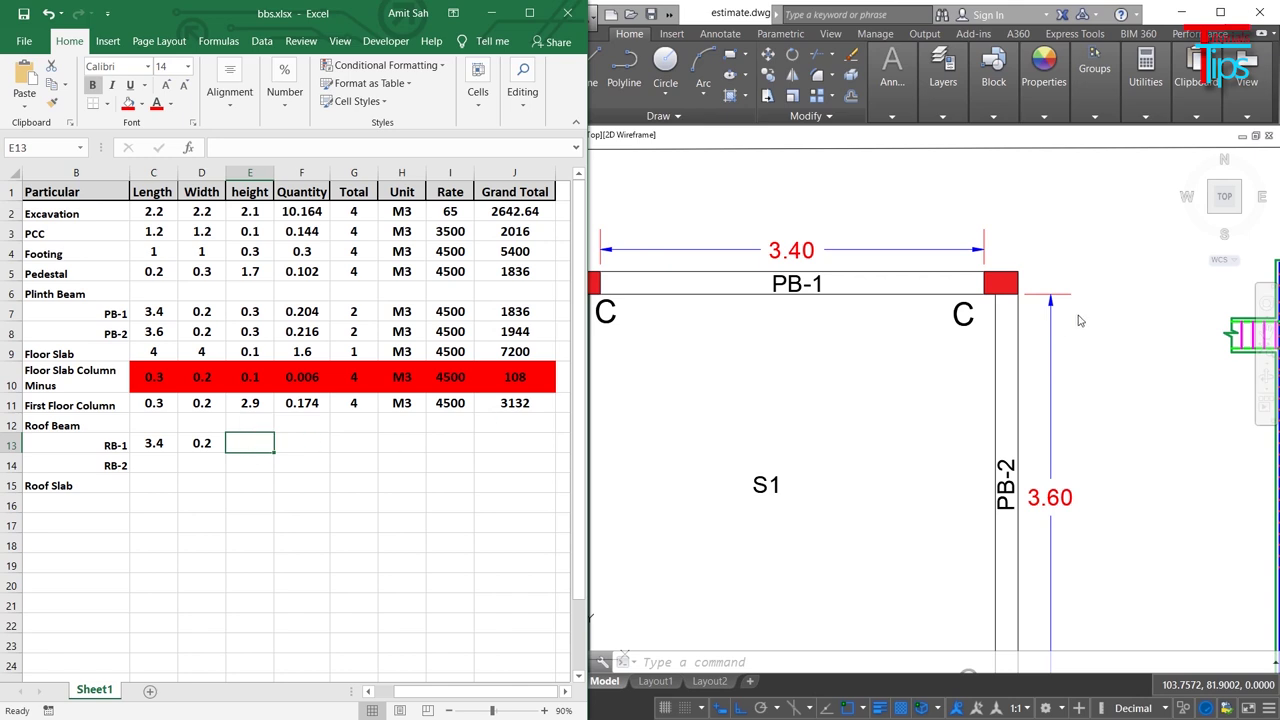
Step: Compute the RB-1 quantity with =E13*D13*C13, giving 0.1224
scroll(1080, 320, "down", 5)
scroll(1143, 413, "down", 3)
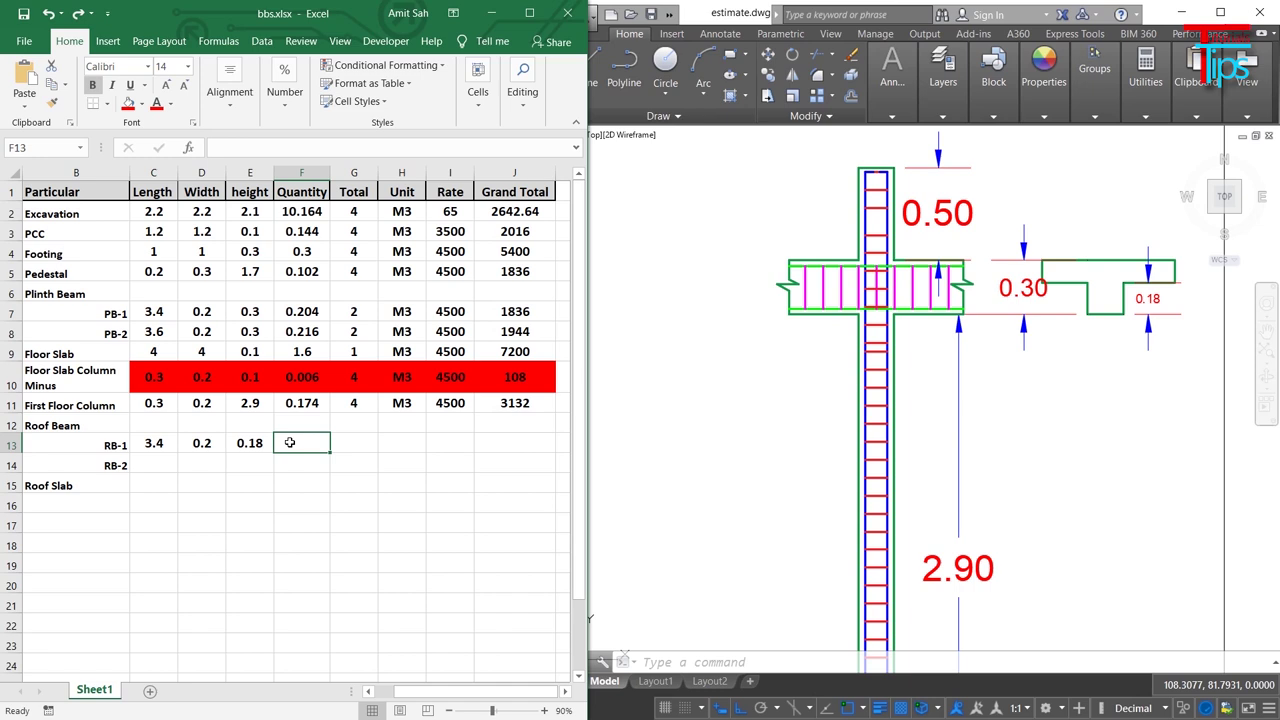
type("=")
left_click(249, 442)
type("*")
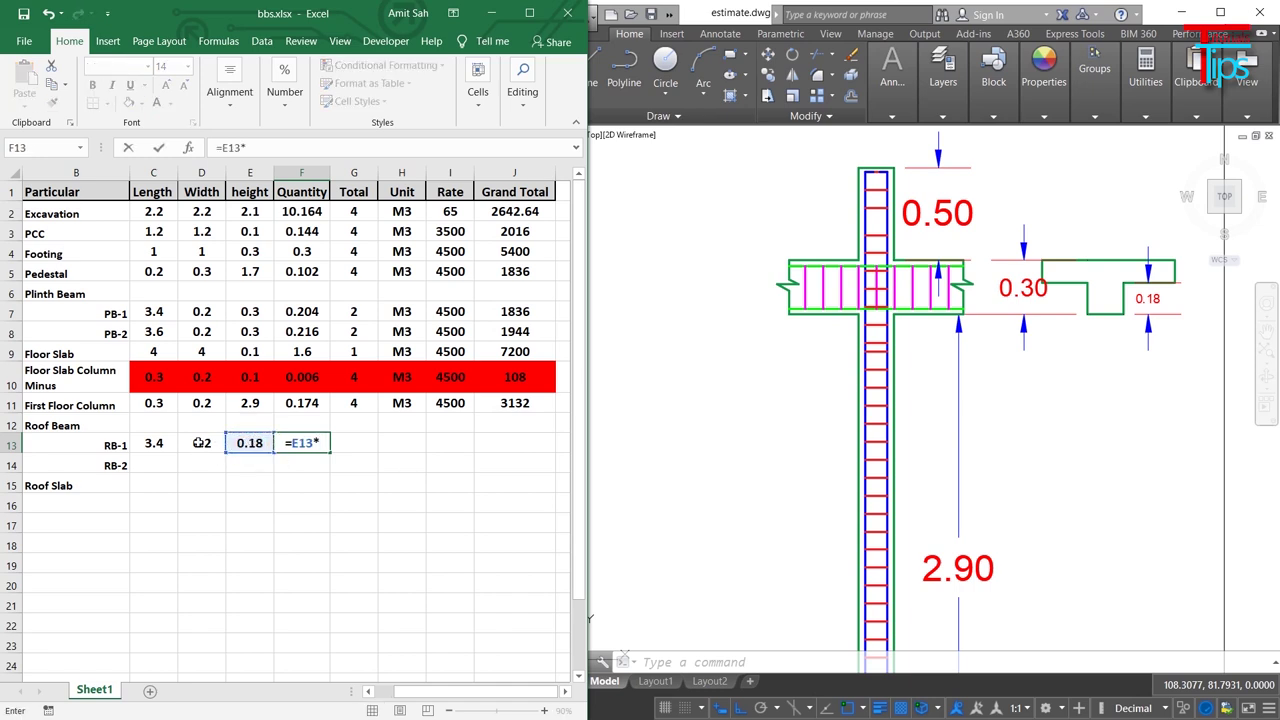
left_click(199, 443)
type("*")
left_click(151, 446)
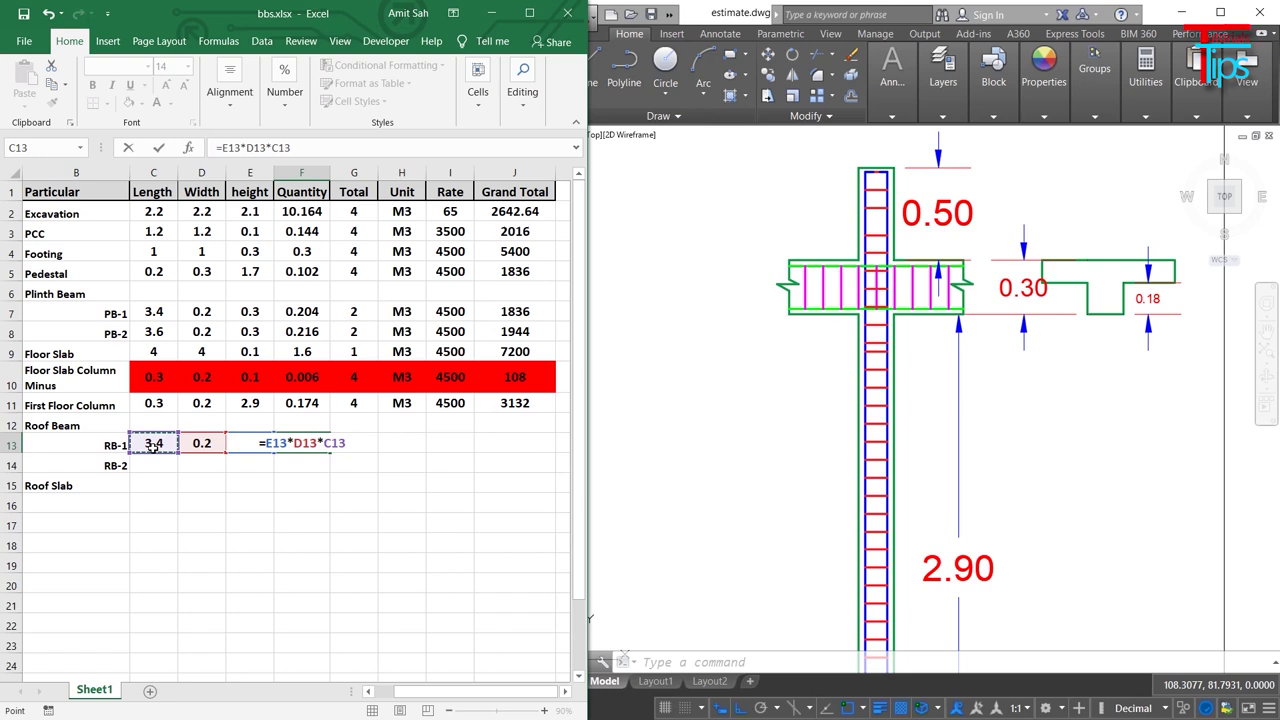
key("Return")
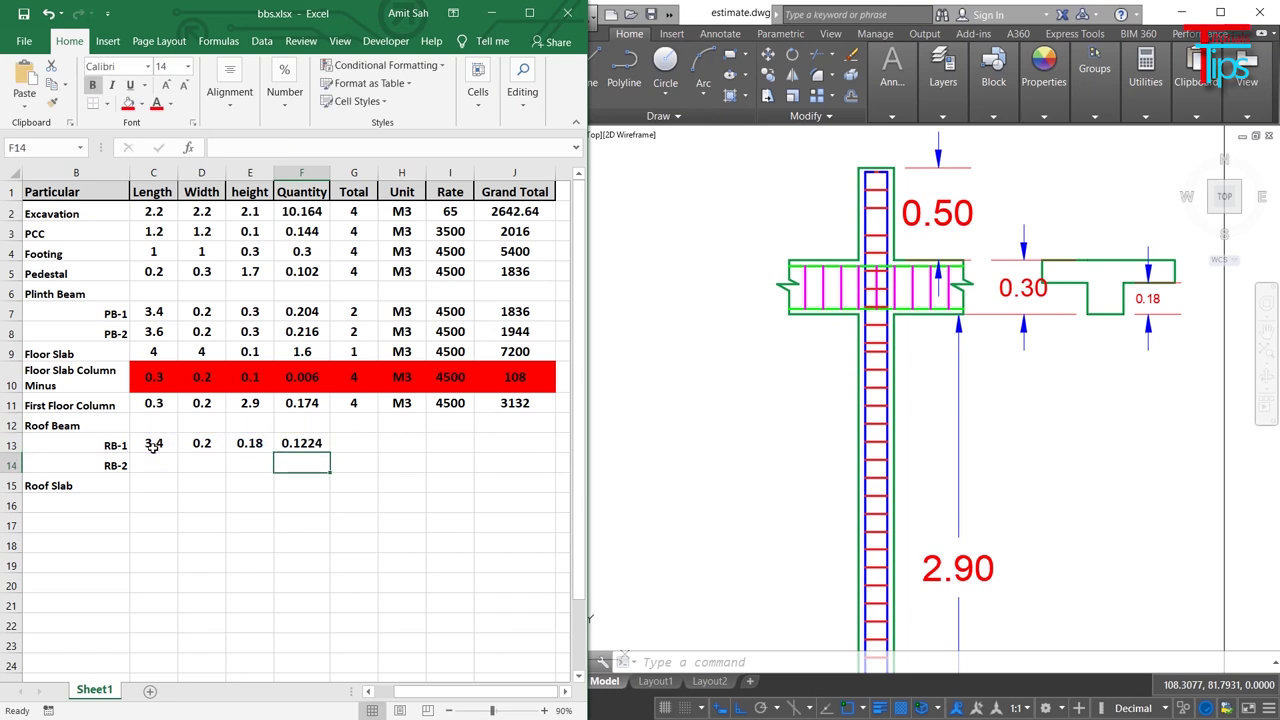
Step: Fill RB-1 total 2, unit M3 and rate 4500
left_click(268, 446)
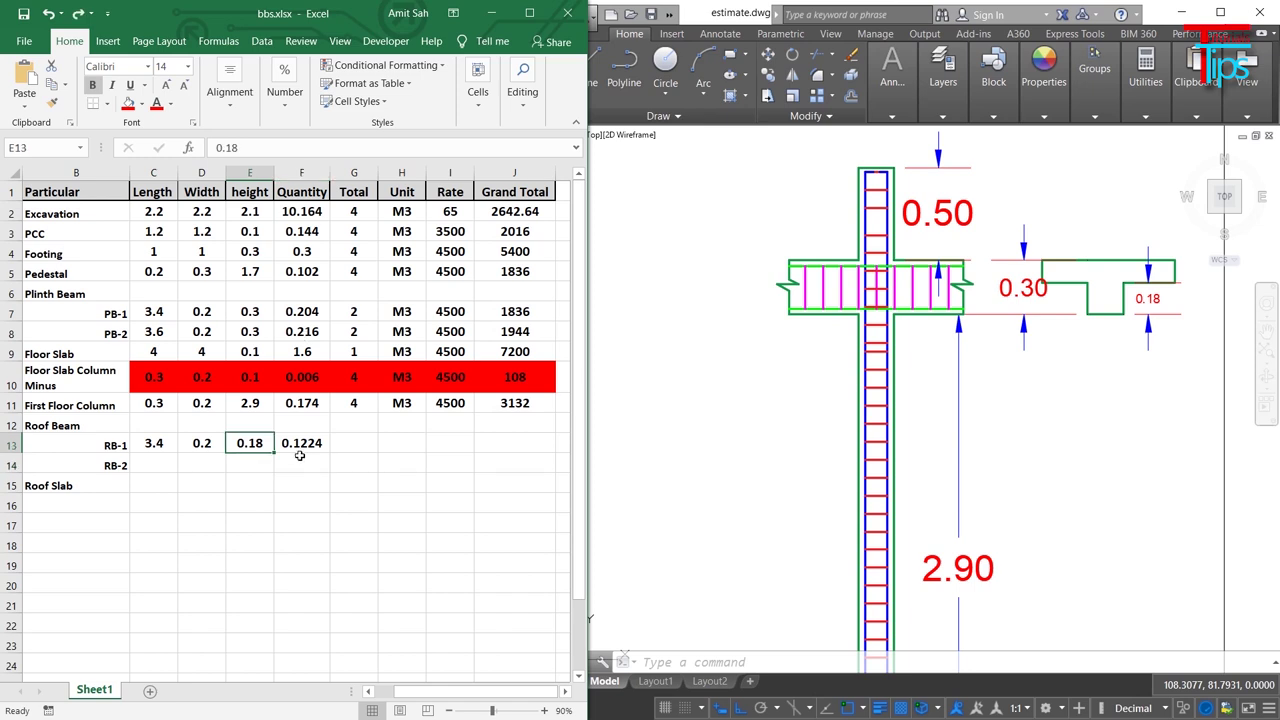
left_click(357, 441)
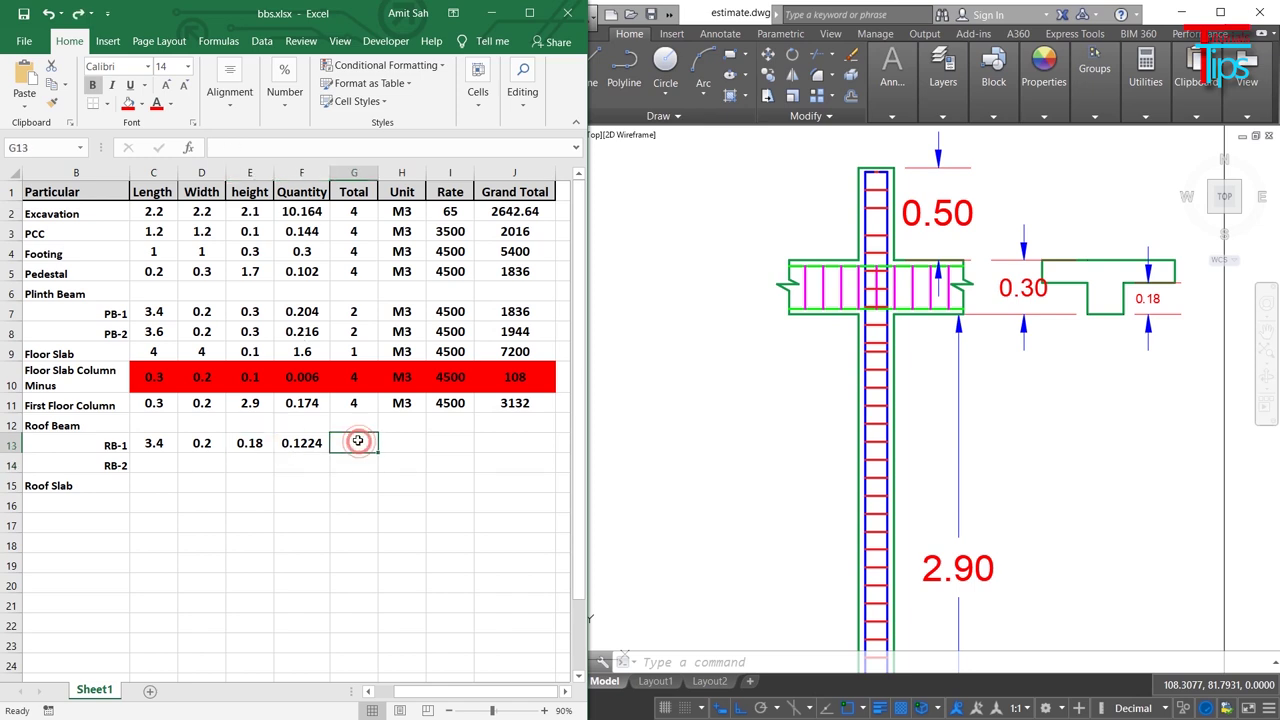
type("2")
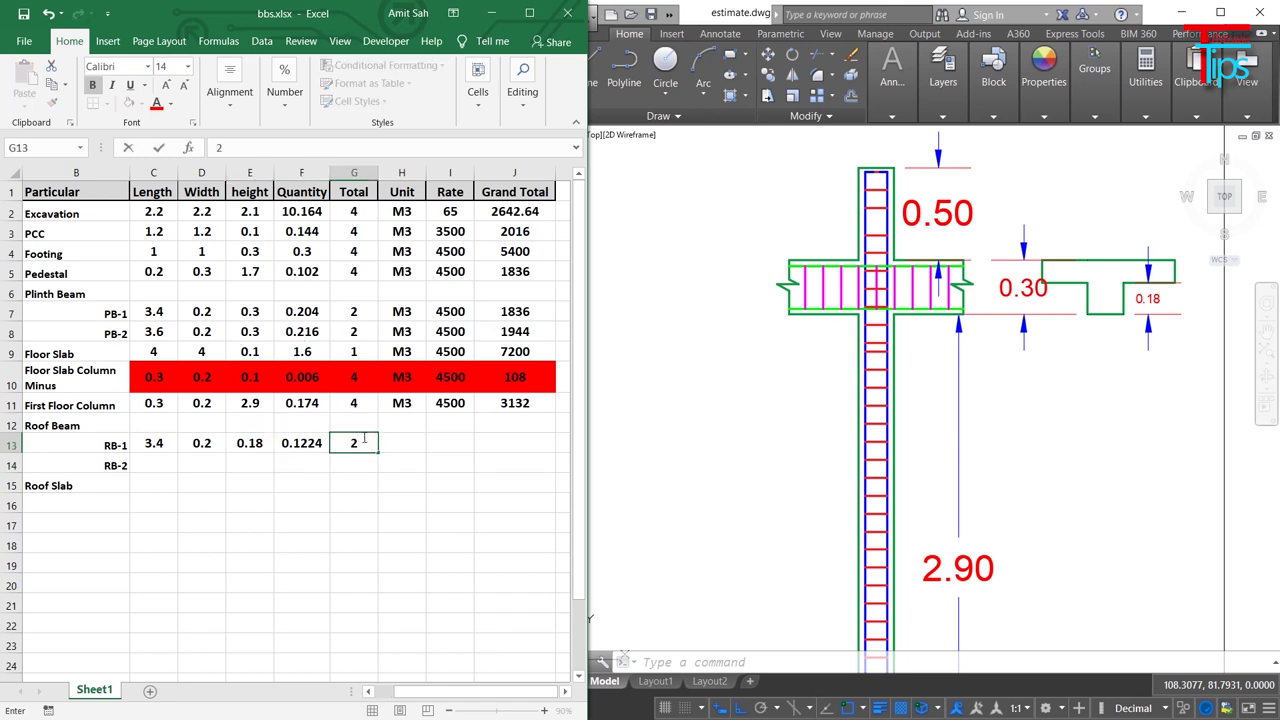
left_click(409, 428)
left_click(412, 445)
type("M3")
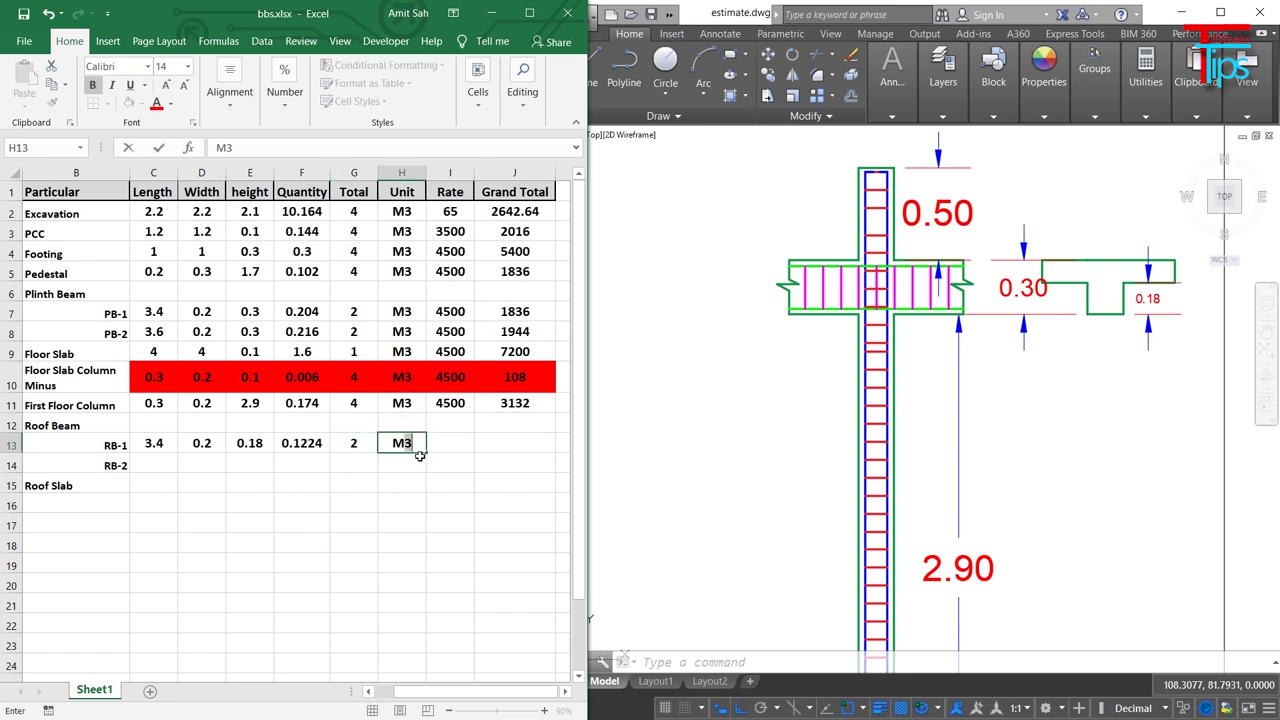
left_click(441, 444)
type("4500")
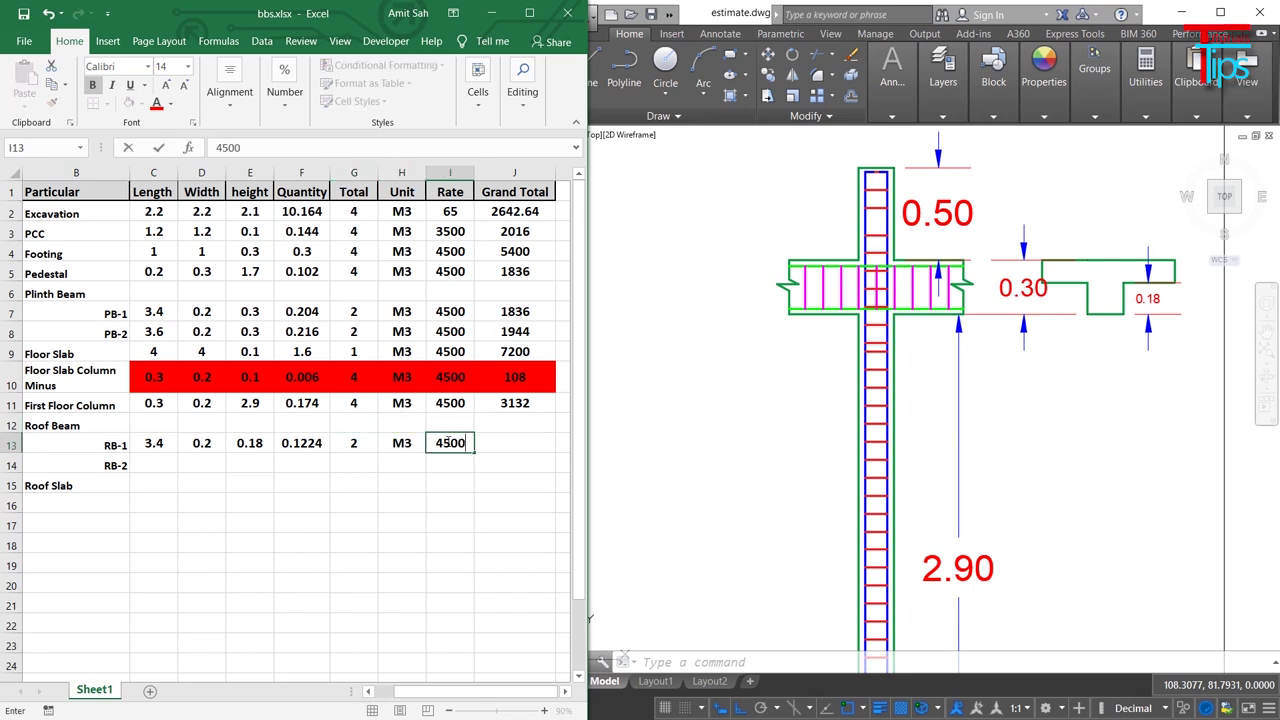
left_click(511, 442)
Step: Enter =F13*G13*I13 as the RB-1 grand total, giving 1101.6
type("=")
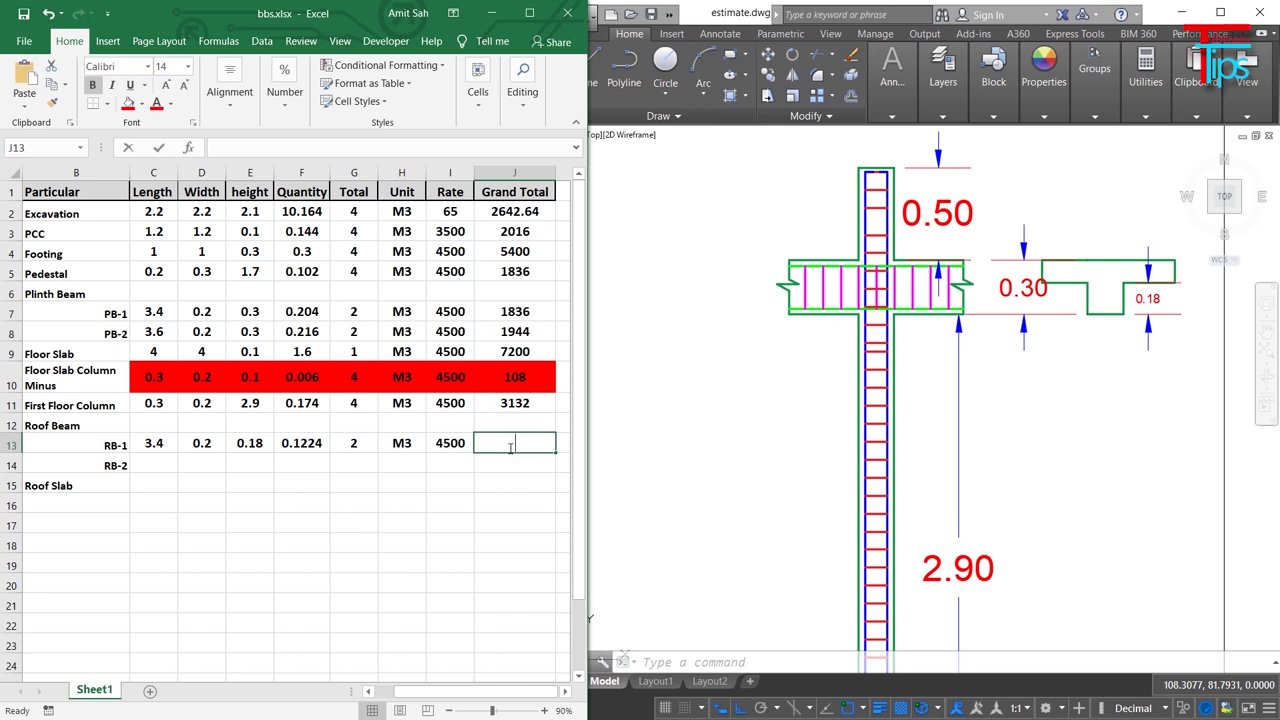
left_click(305, 443)
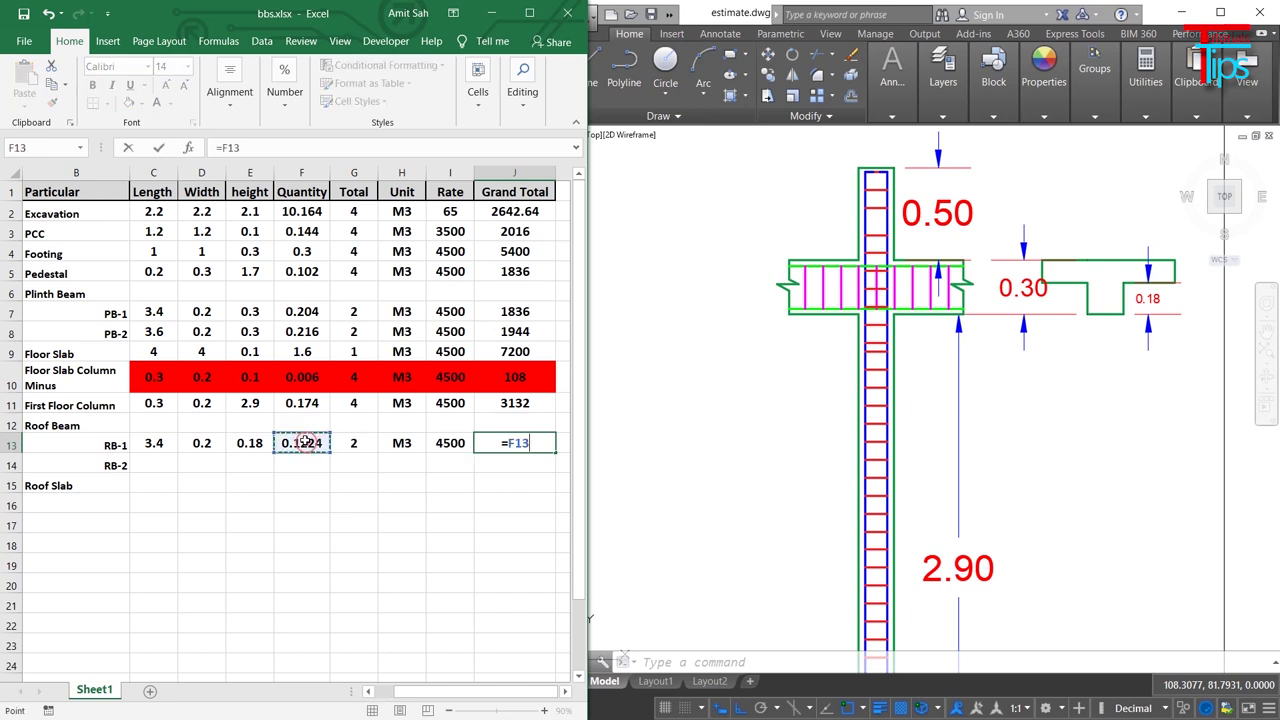
type("*")
left_click(350, 444)
type("*")
left_click(443, 442)
key("Return")
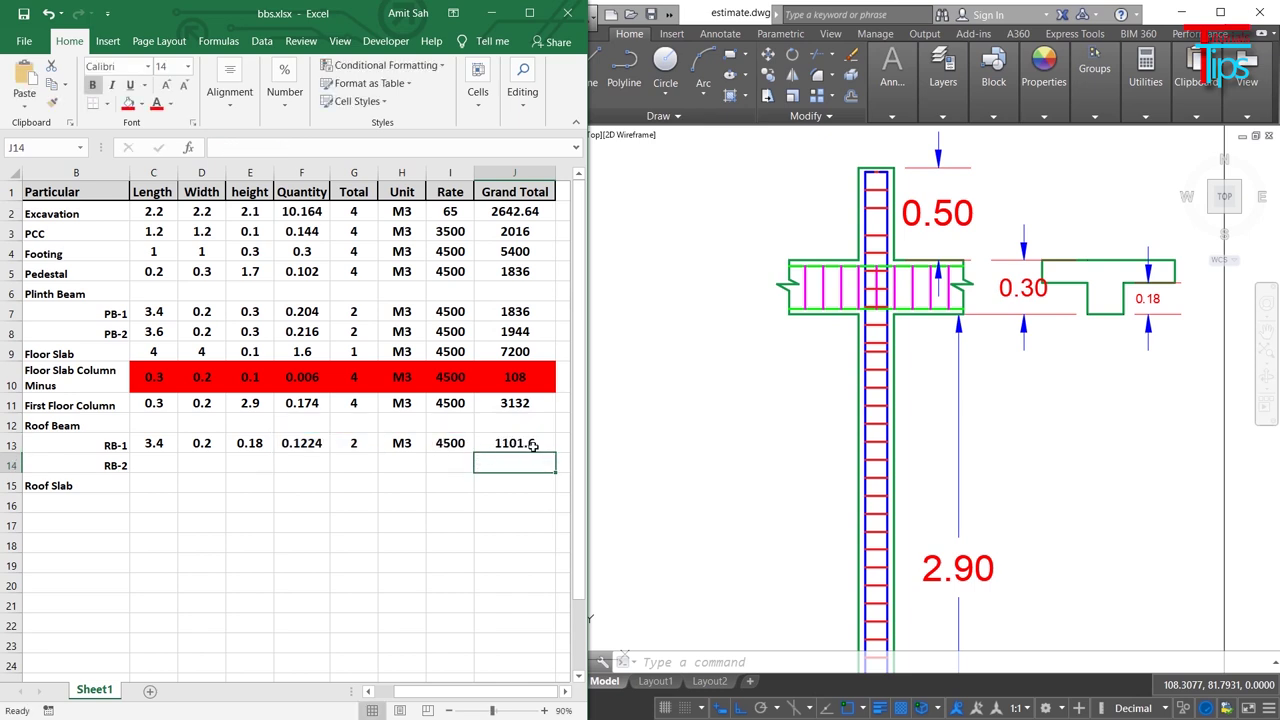
left_click(153, 465)
Step: Check the drawing, then enter RB-2 dimensions 3.6, 0.2 and 0.18 in C14:E14
scroll(809, 411, "down", 4)
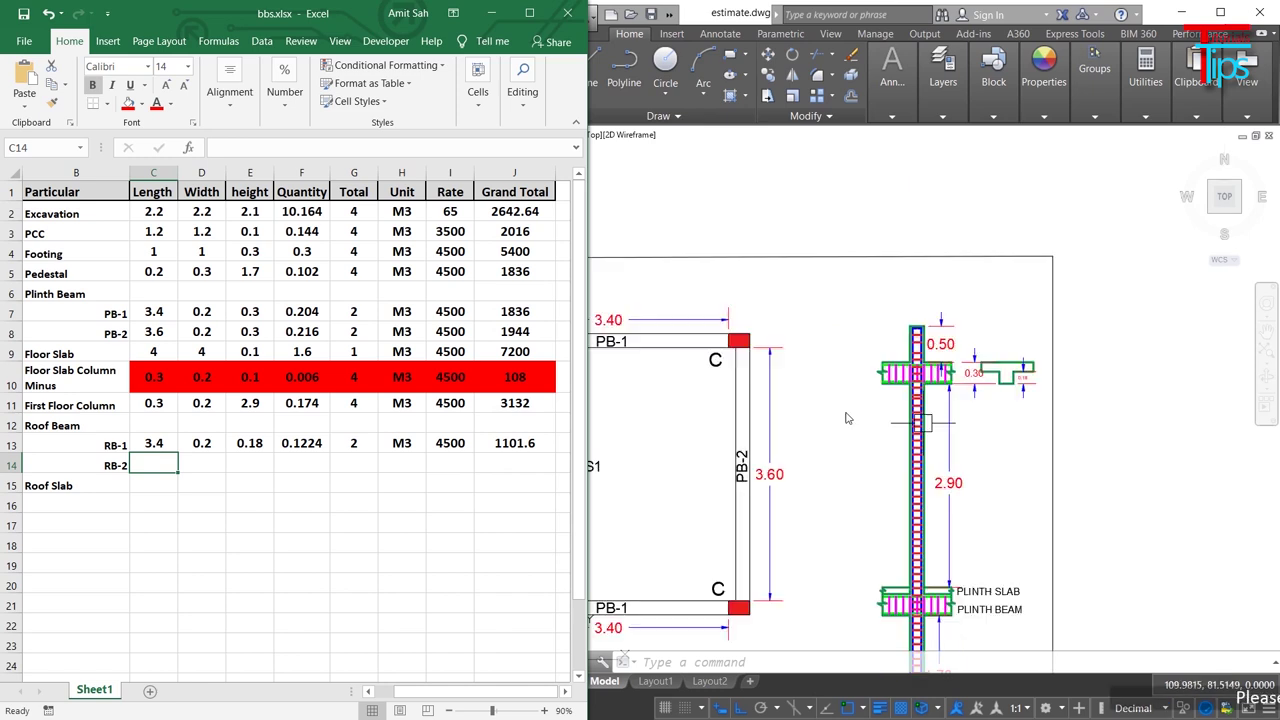
left_click(809, 411)
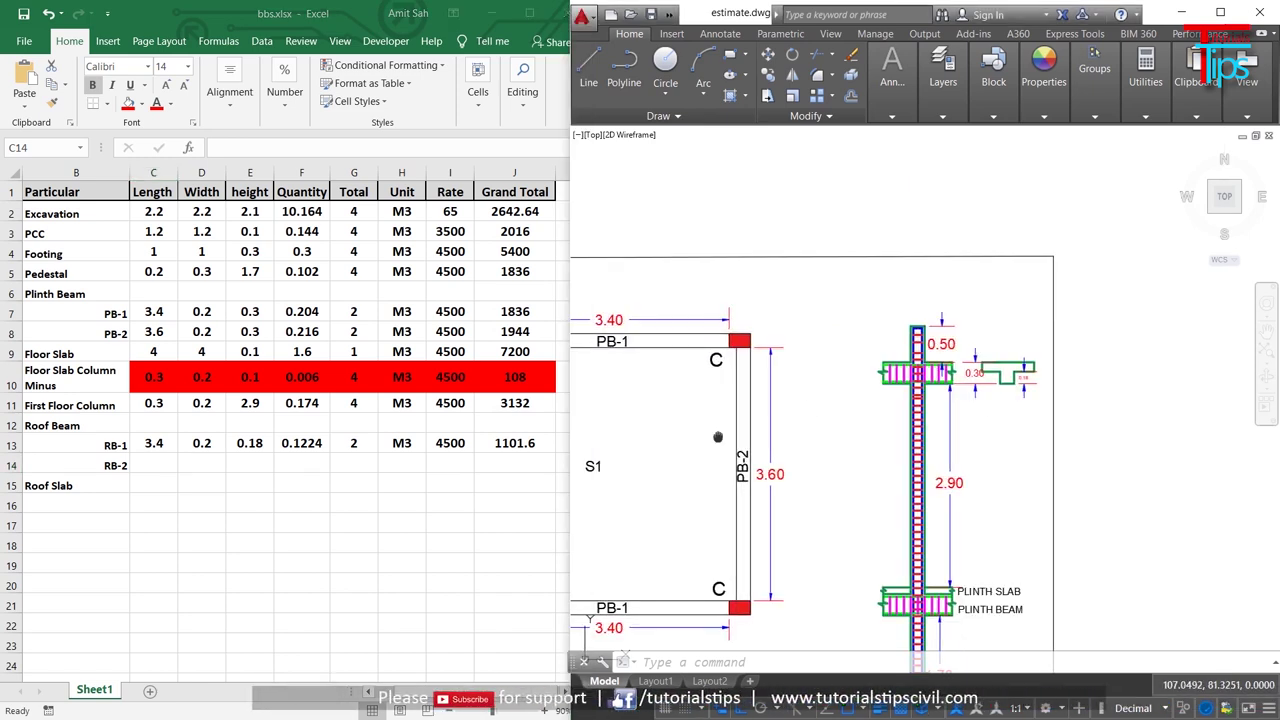
scroll(931, 414, "up", 4)
scroll(810, 415, "down", 4)
scroll(809, 414, "up", 3)
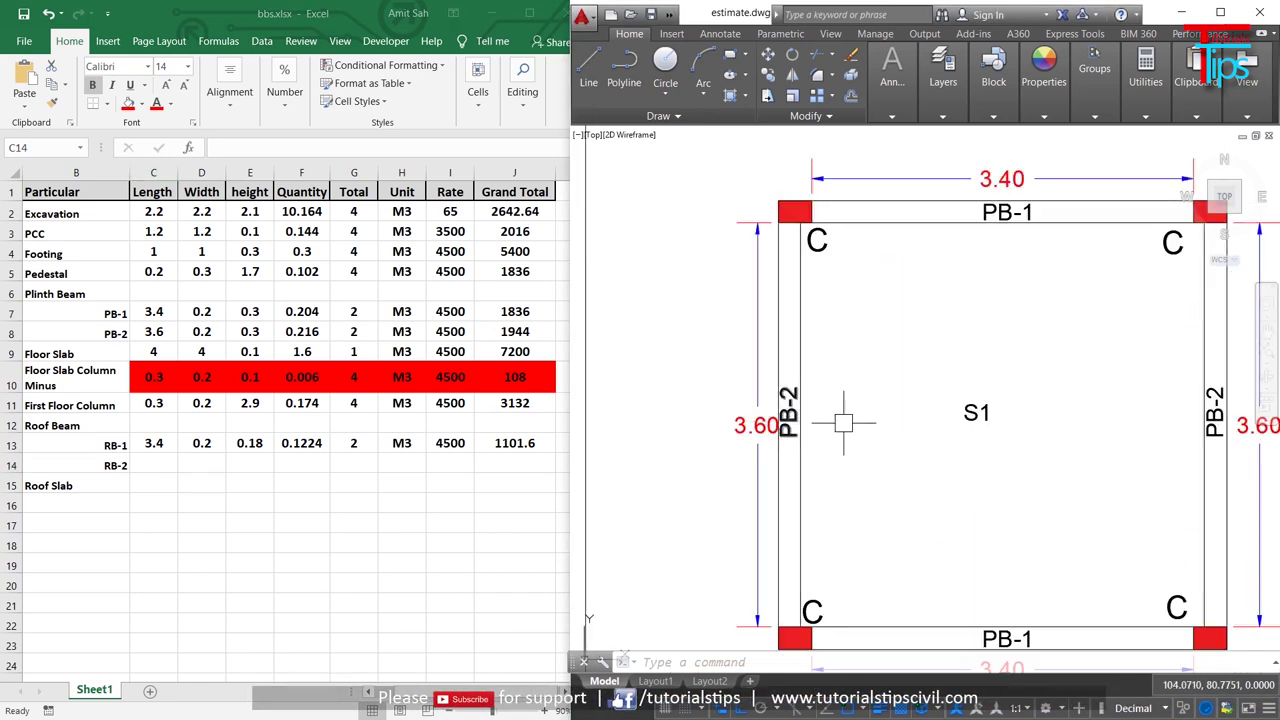
left_click(157, 459)
type("3.6")
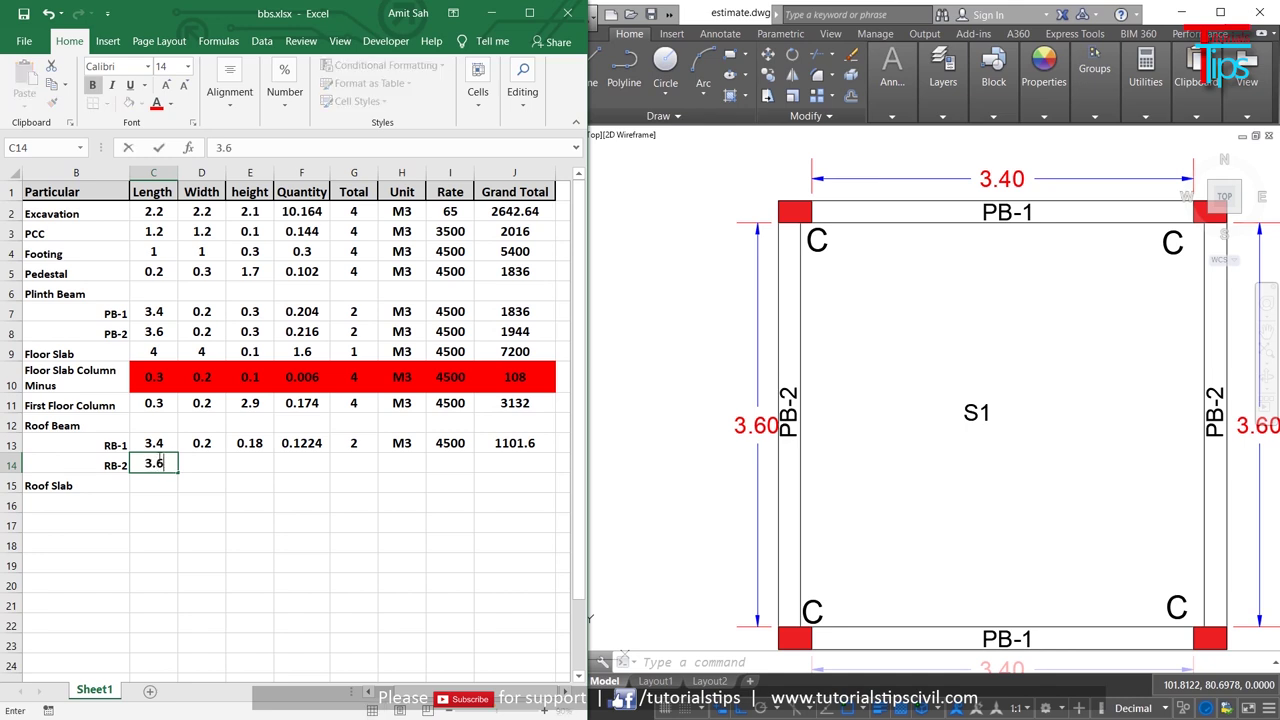
left_click(199, 459)
type("0.2")
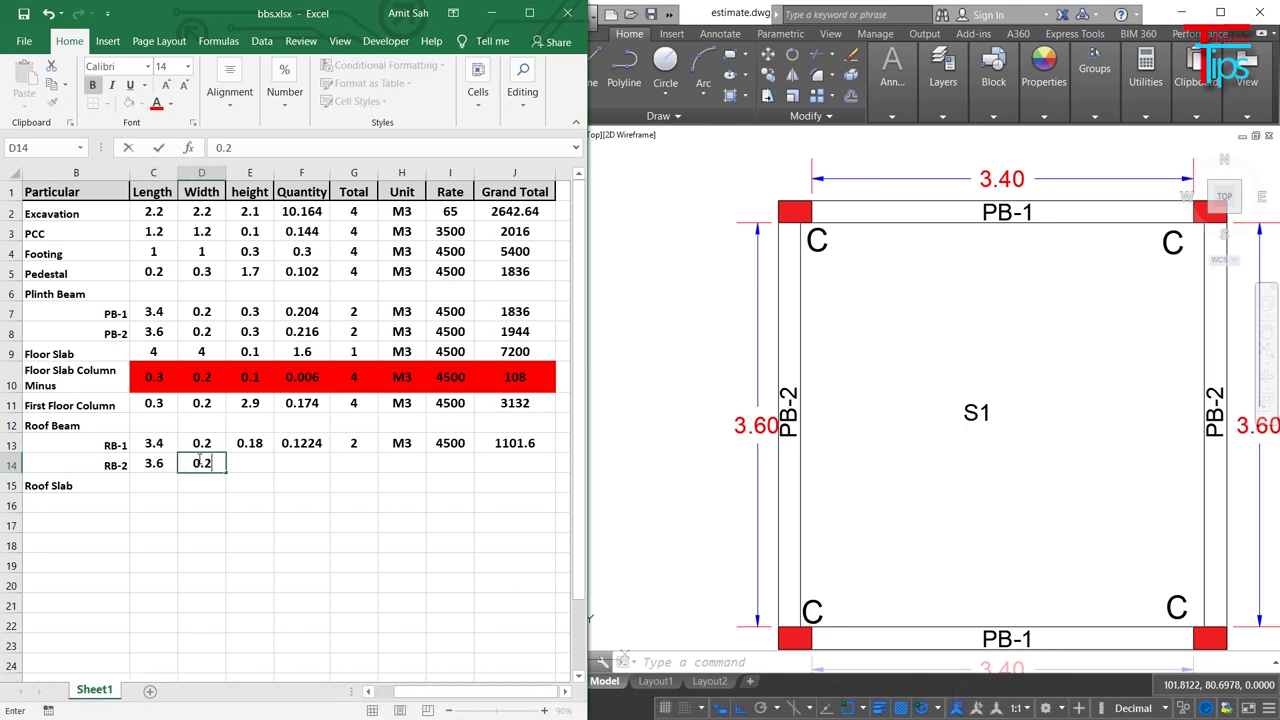
left_click(257, 466)
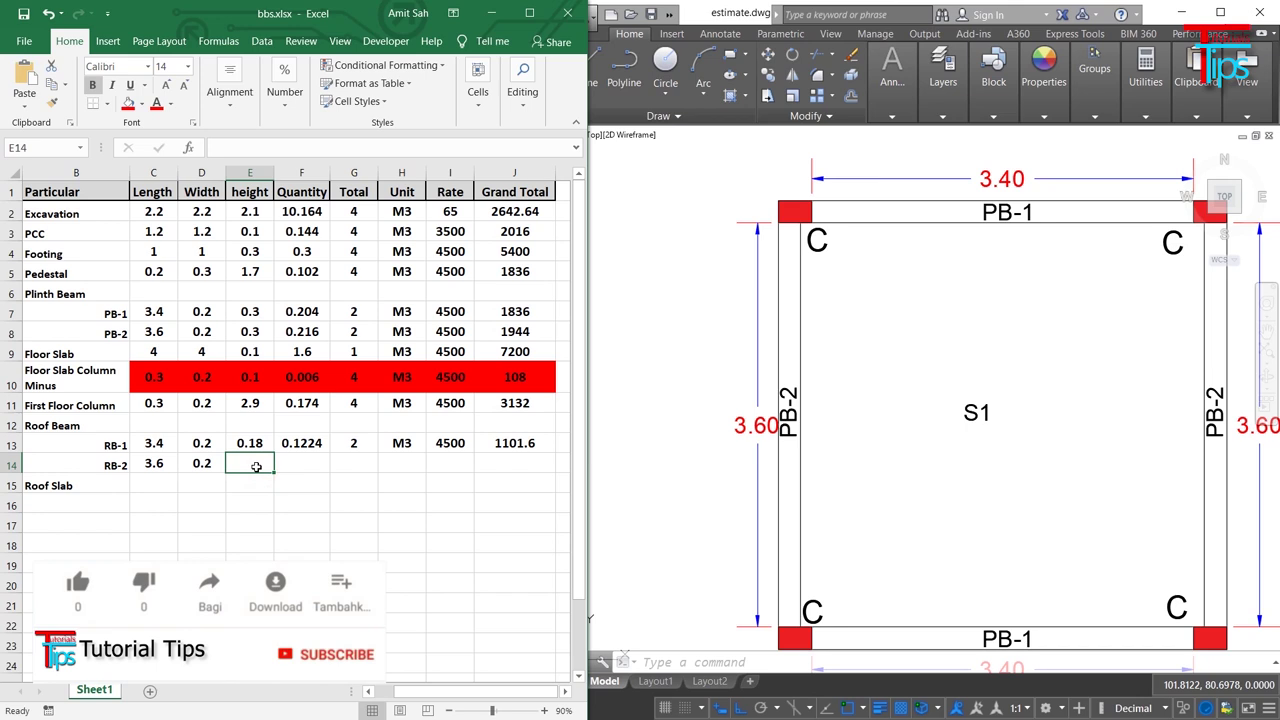
type("0.180")
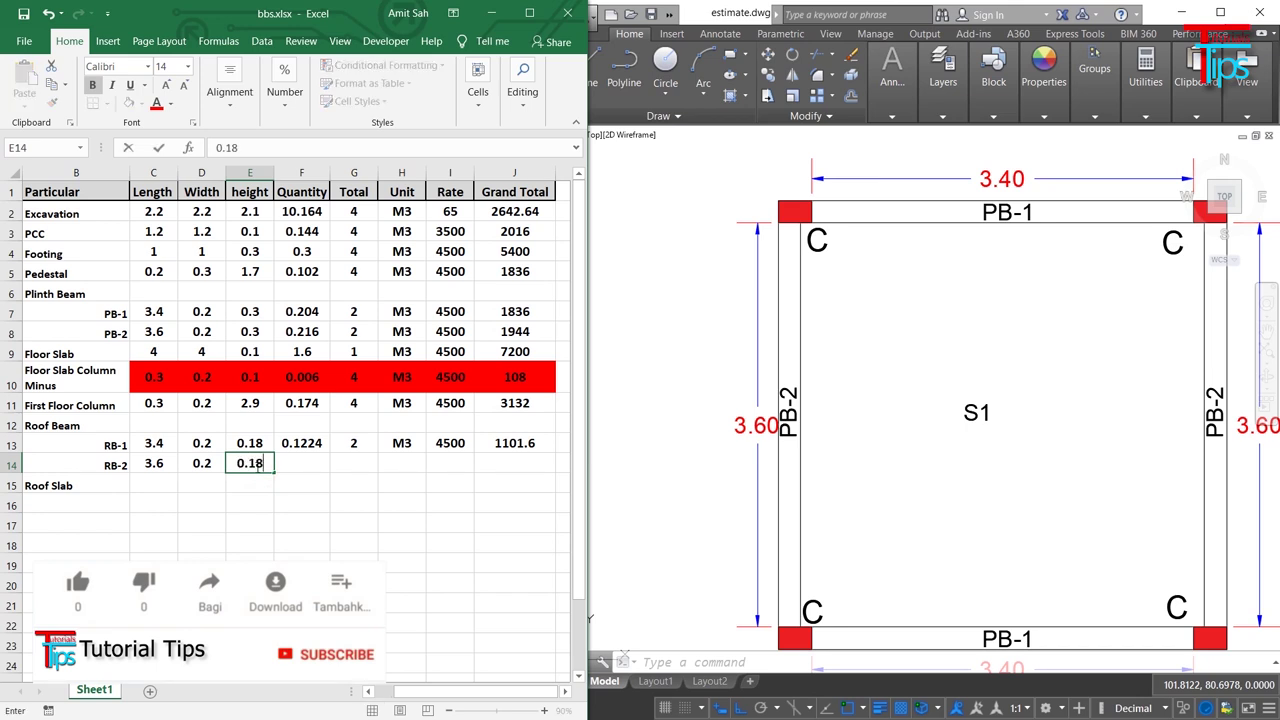
Step: Enter the quantity formula =E14*D14*C14 in F14, giving 0.1296
left_click(314, 468)
type("=")
left_click(149, 464)
key("Return")
left_click(300, 466)
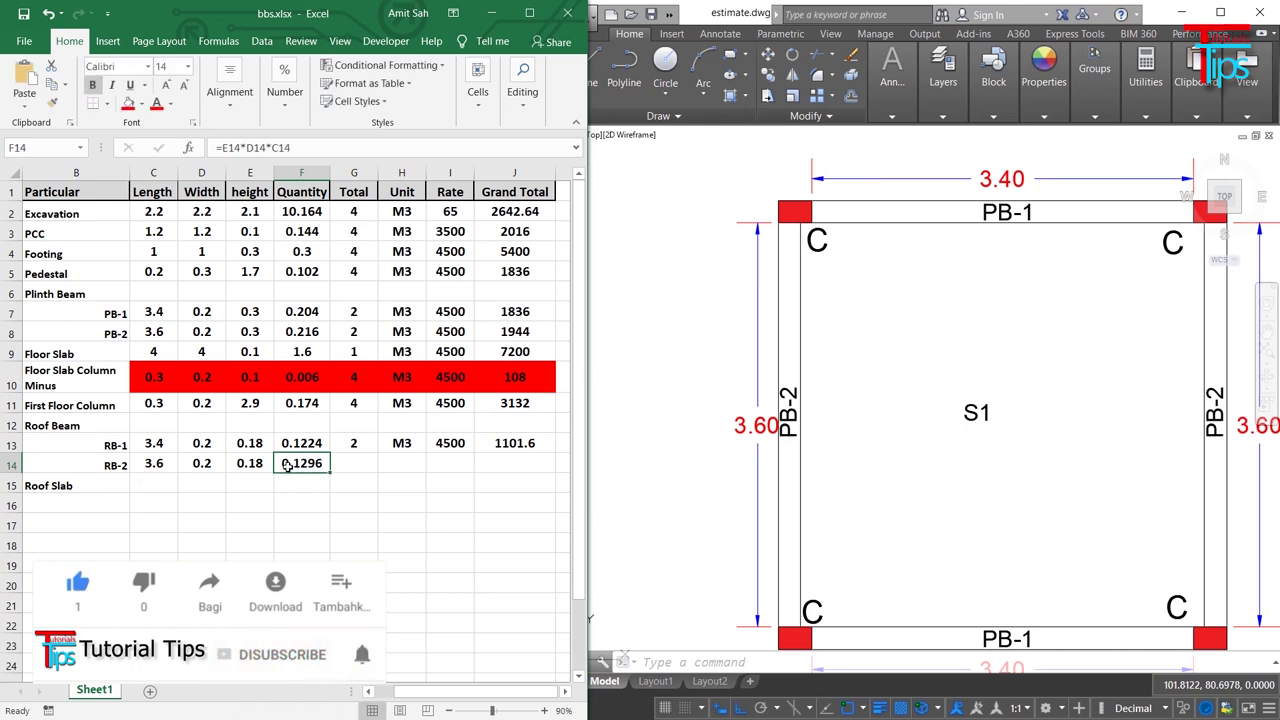
Step: Set RB-2 total to 2 and fill down M3, rate 4500 and grand total 1166.4
left_click(359, 460)
type("2")
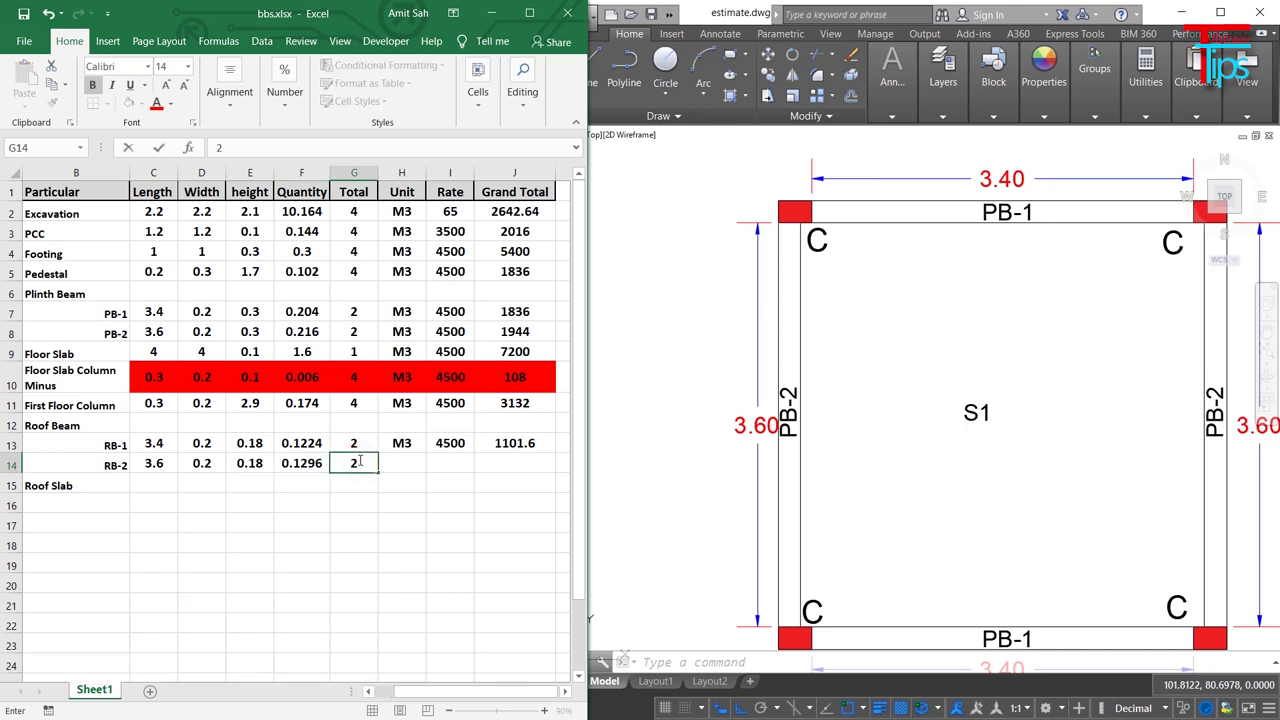
left_click(400, 463)
key("ctrl+d")
left_click(441, 463)
key("ctrl+d")
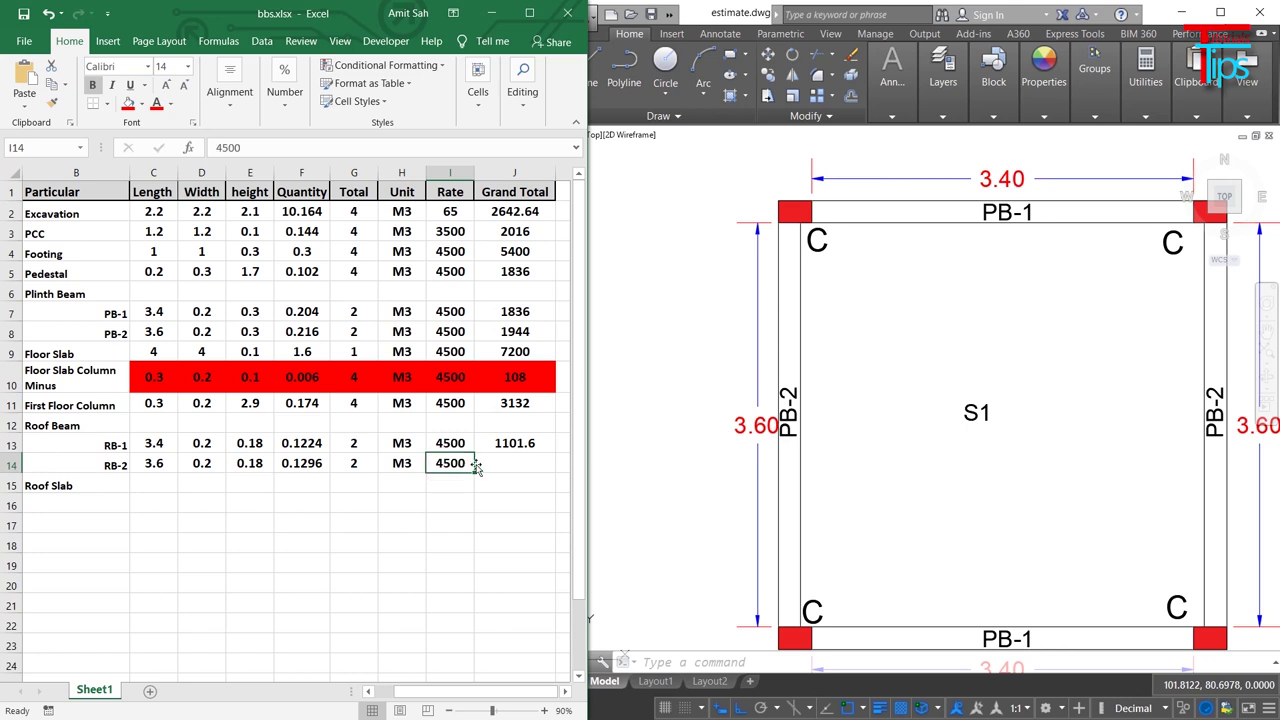
left_click(503, 463)
key("ctrl+d")
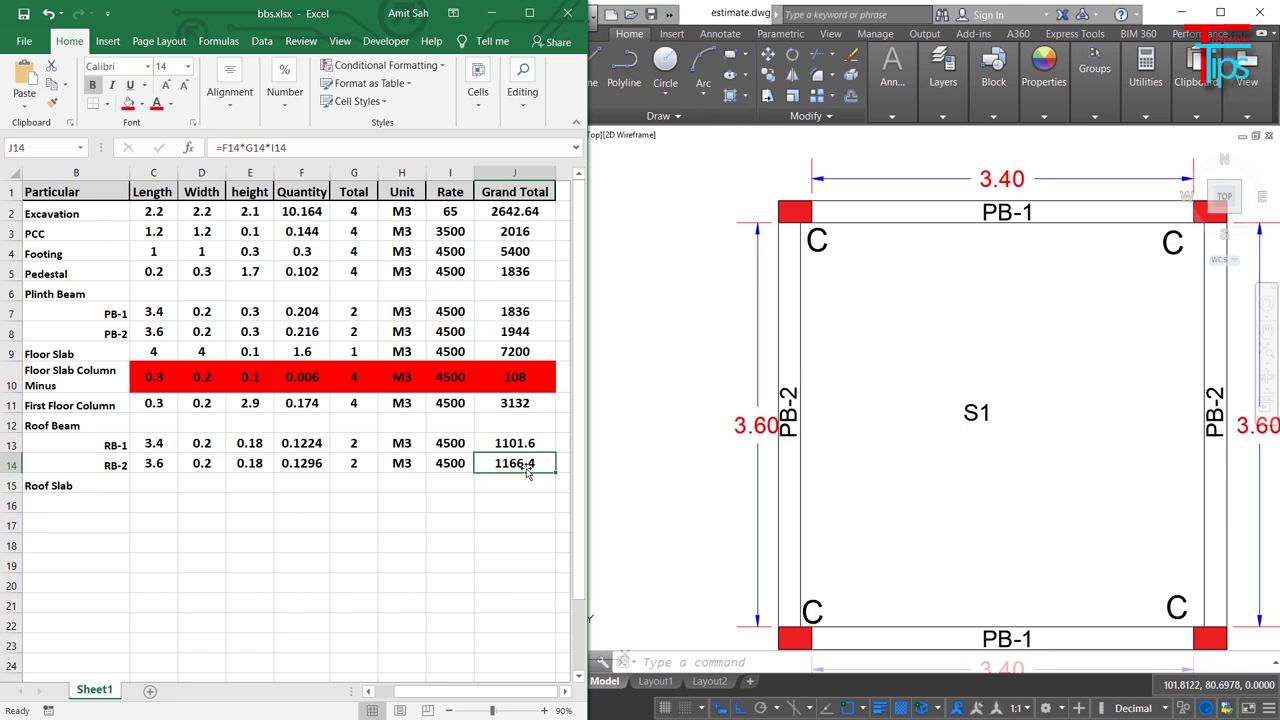
left_click(162, 486)
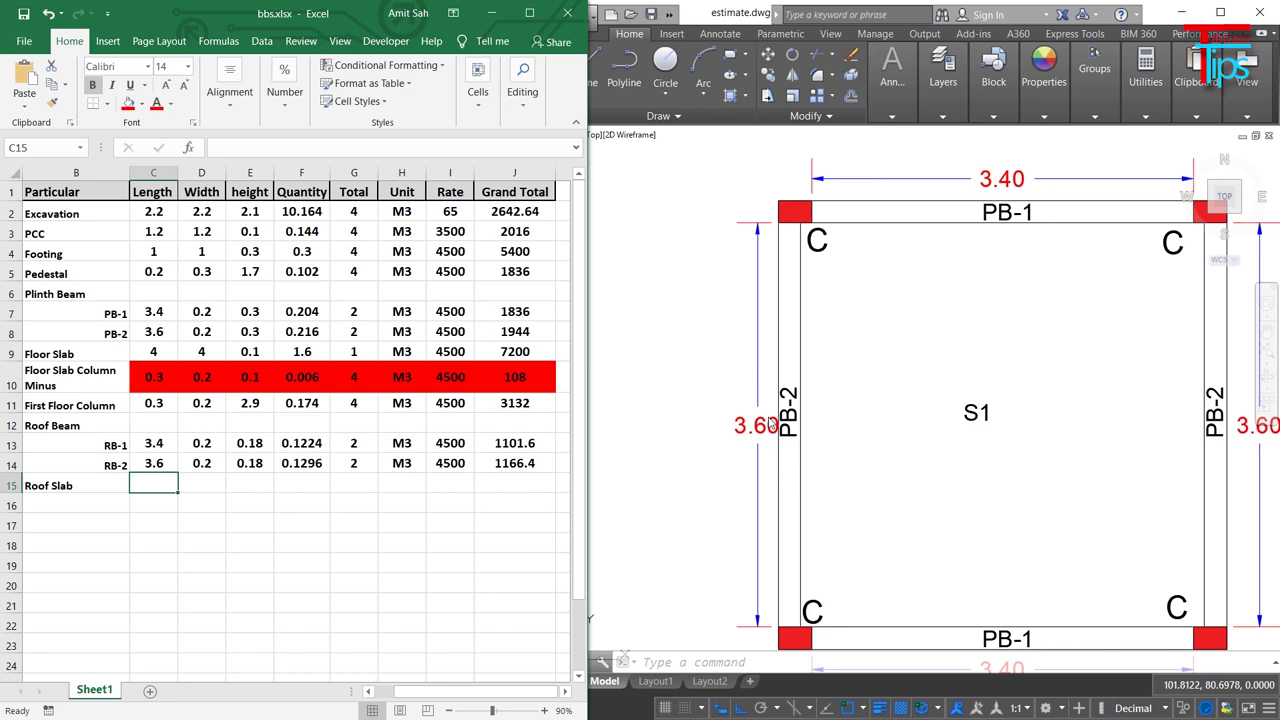
Step: Read the drawing and enter Roof Slab dimensions 4 × 4 × 0.12, giving quantity 1.92
scroll(771, 424, "down", 2)
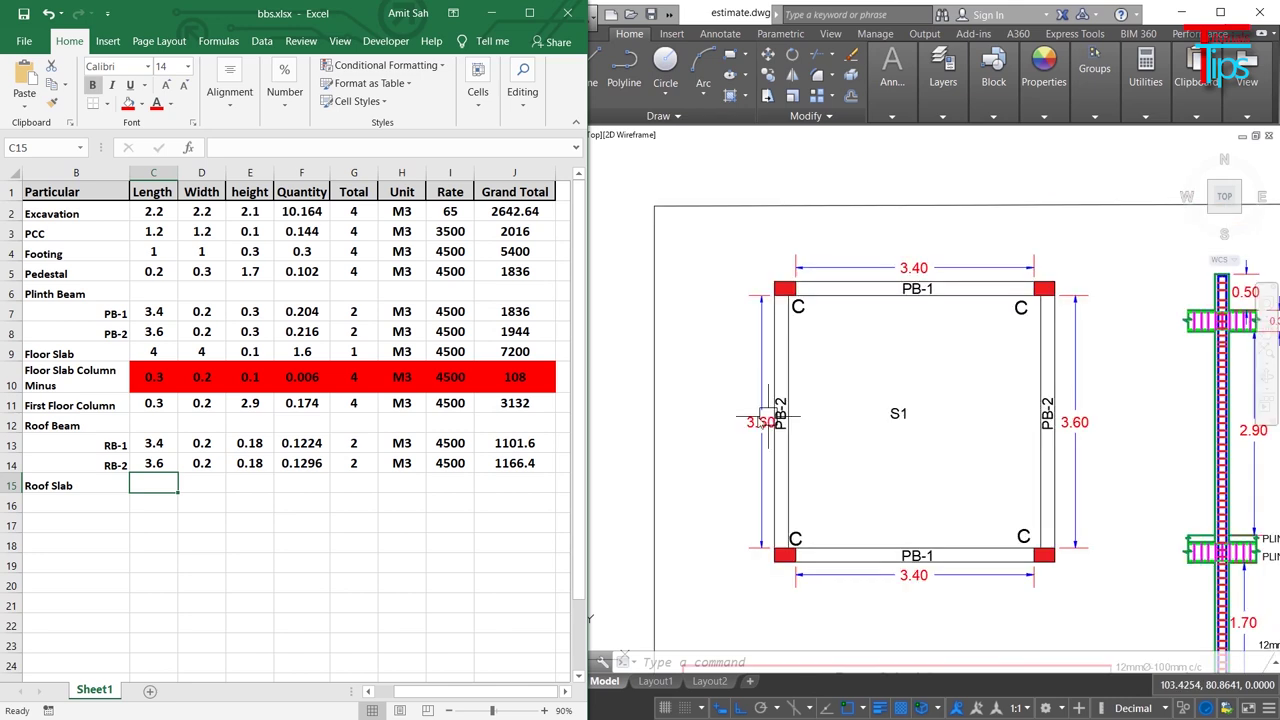
left_click(836, 405)
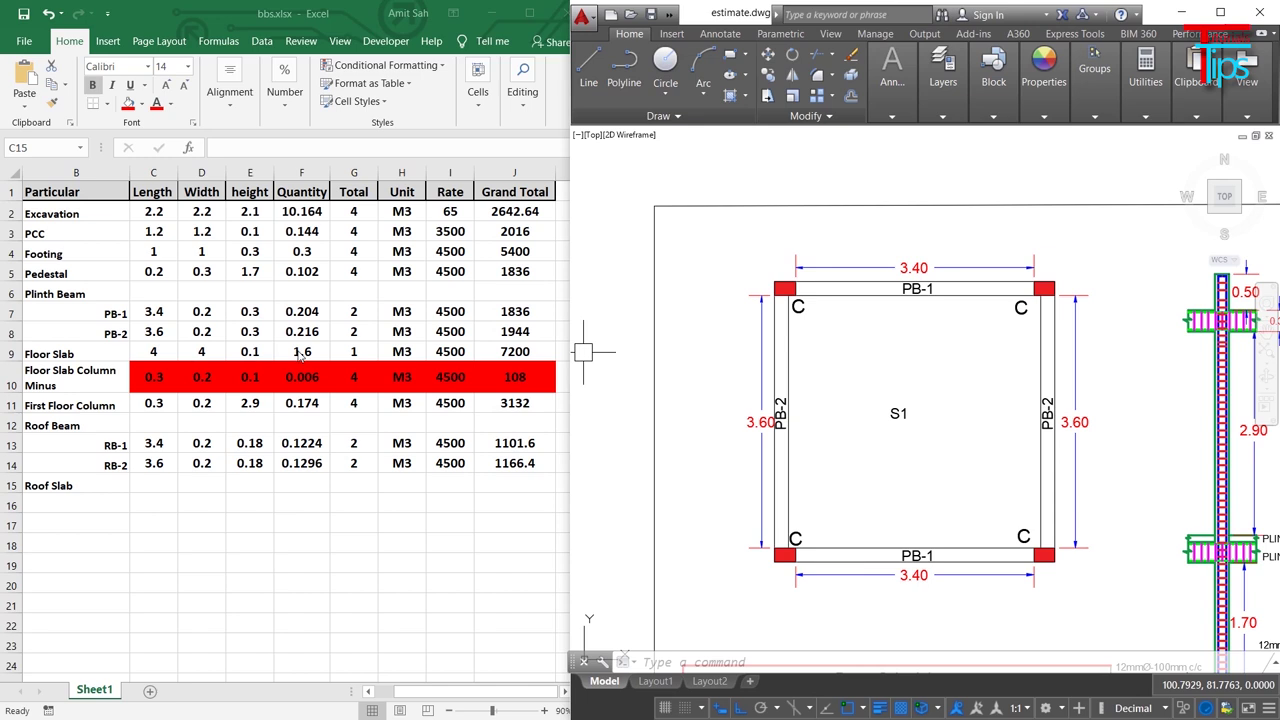
left_click(145, 484)
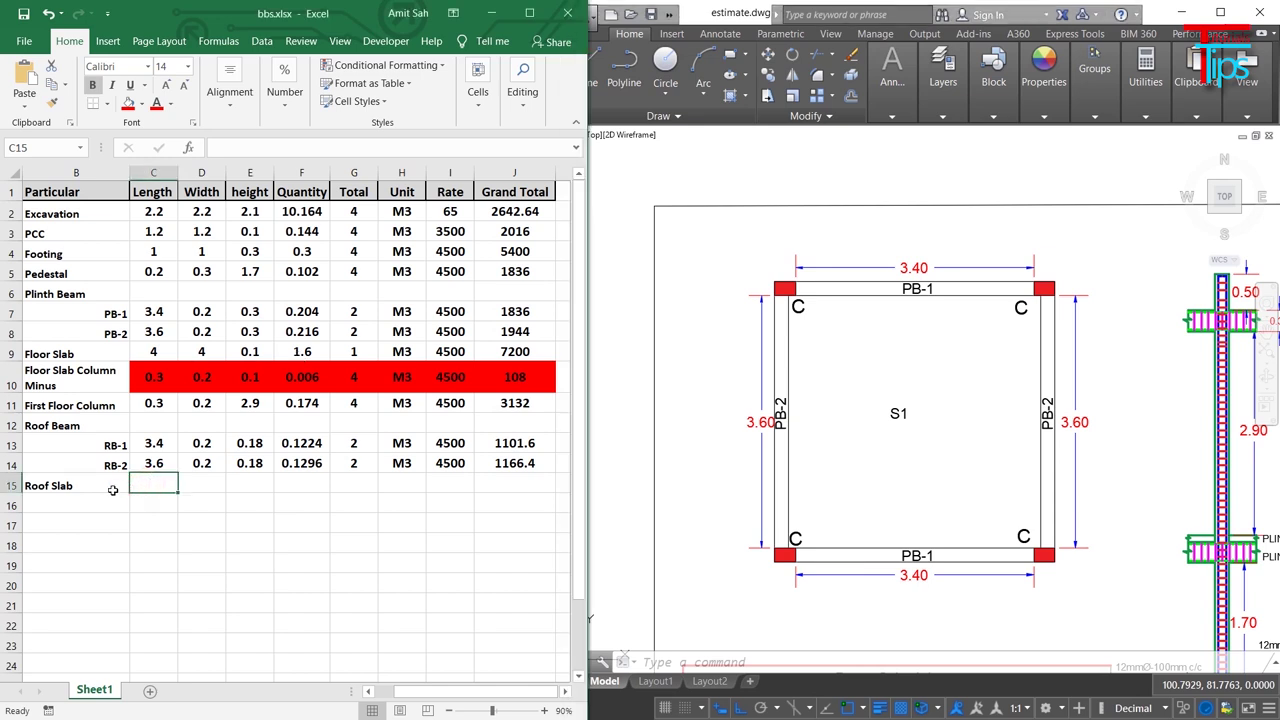
type("4")
left_click(217, 483)
type("4")
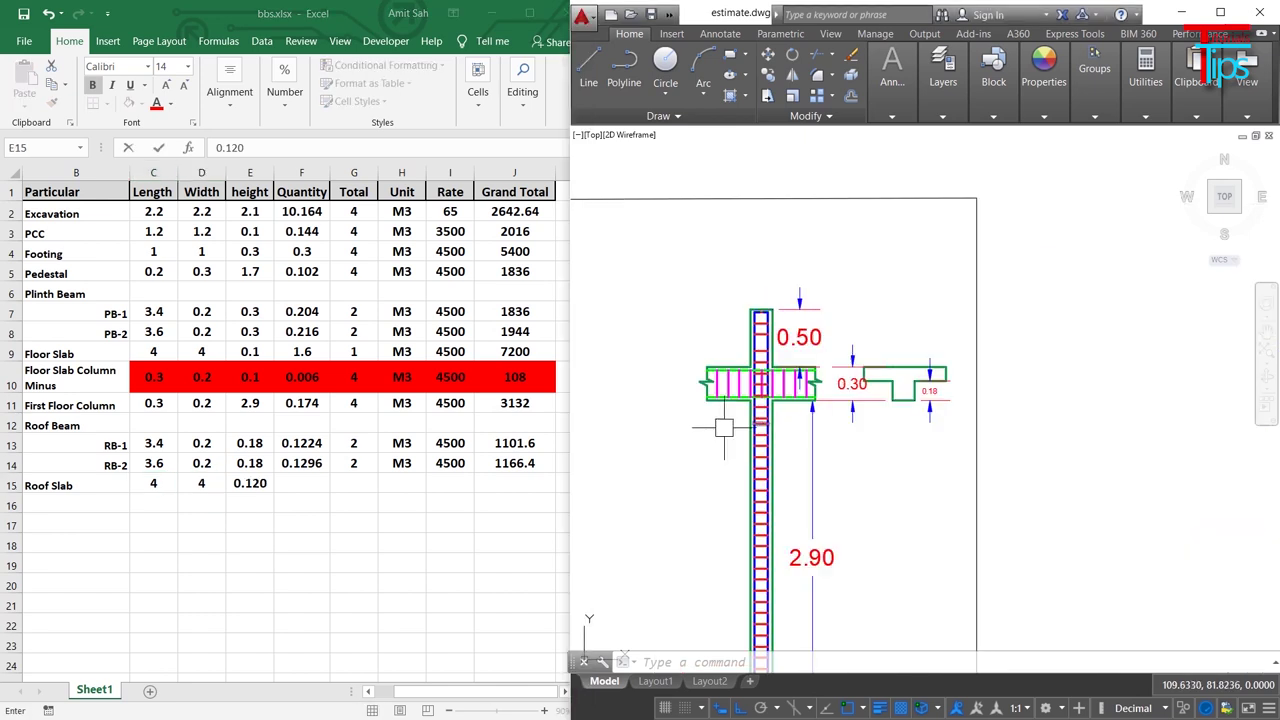
scroll(892, 434, "down", 2)
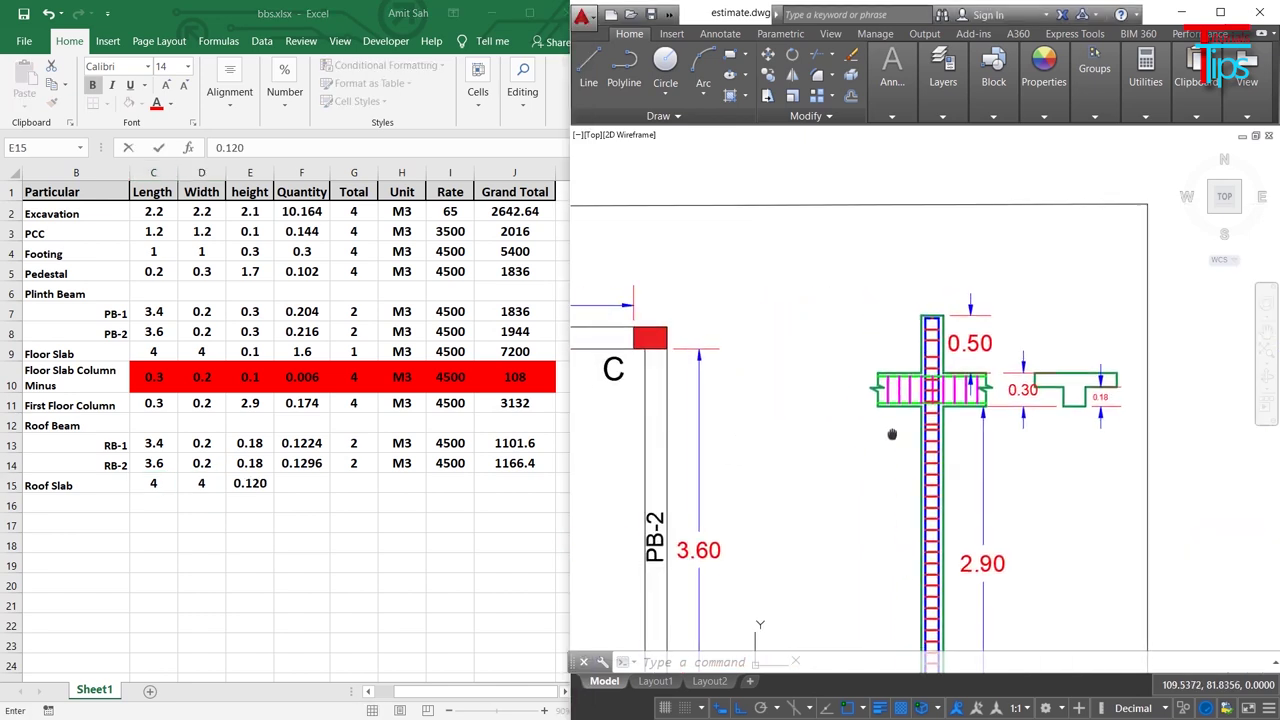
left_click(300, 488)
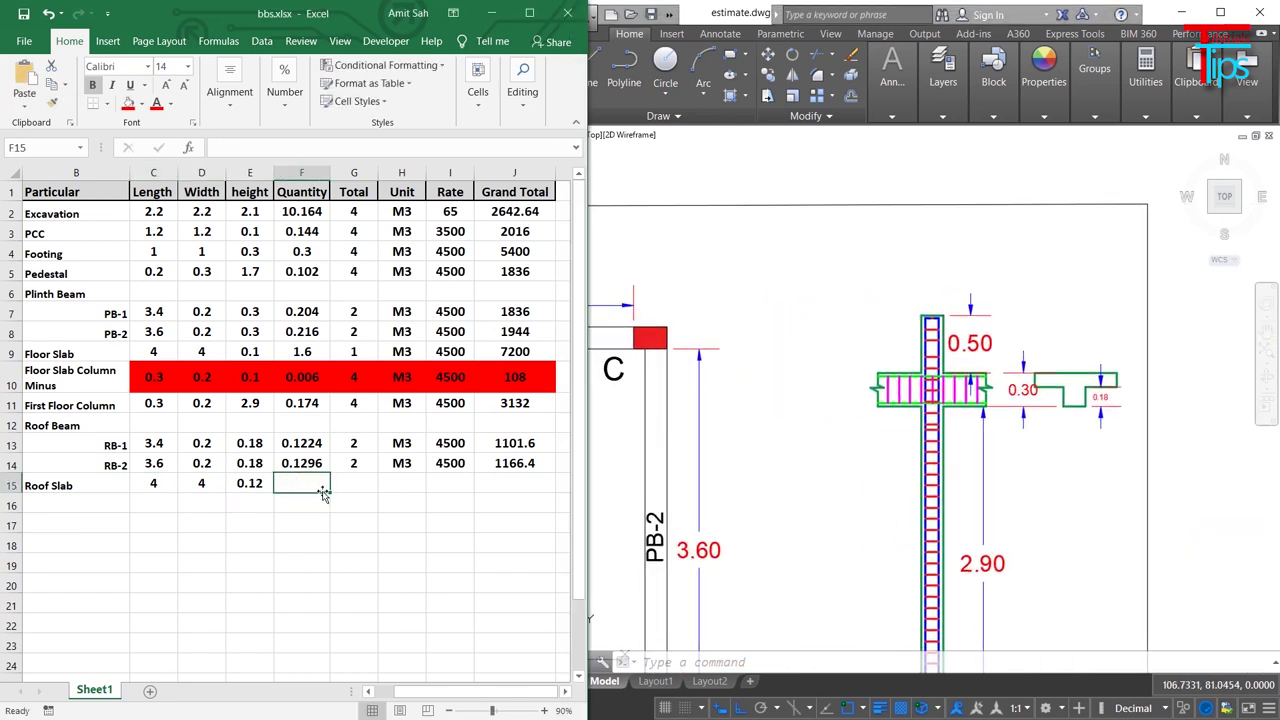
Step: Enter total 1, unit M3, rate 4500 and grand total =F15*G15*I15 (8640)
left_click(366, 484)
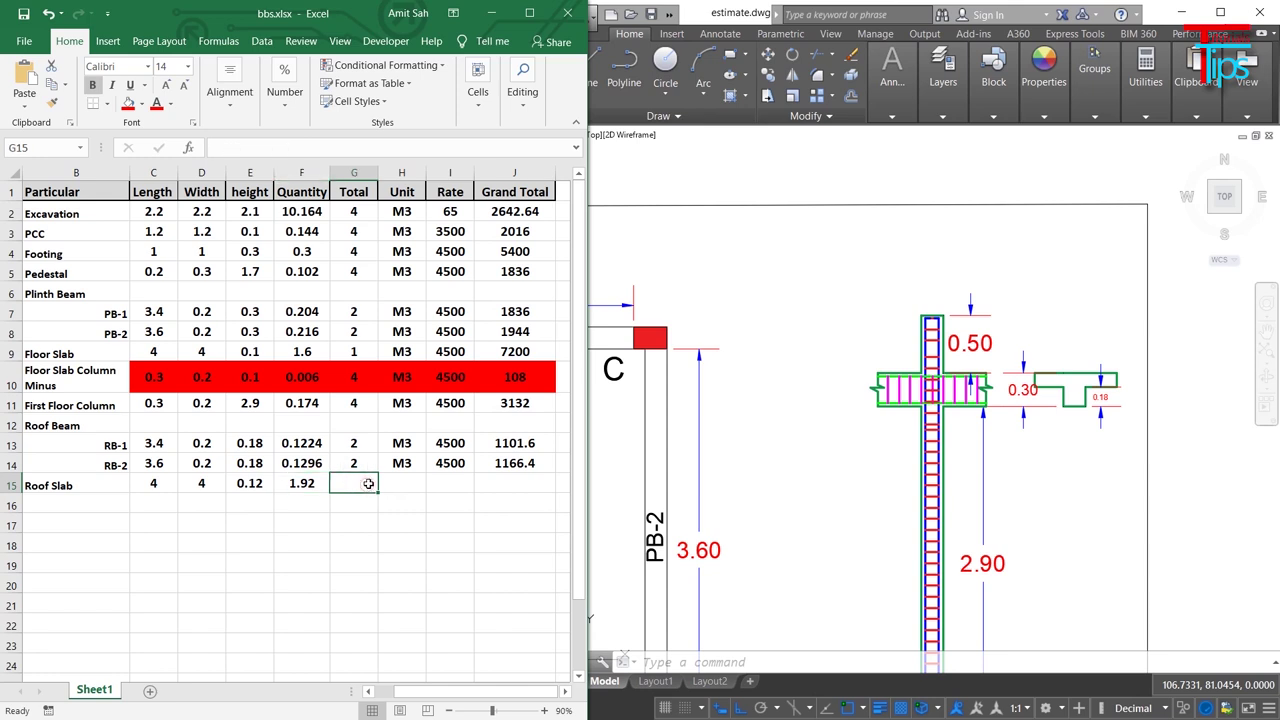
type("1")
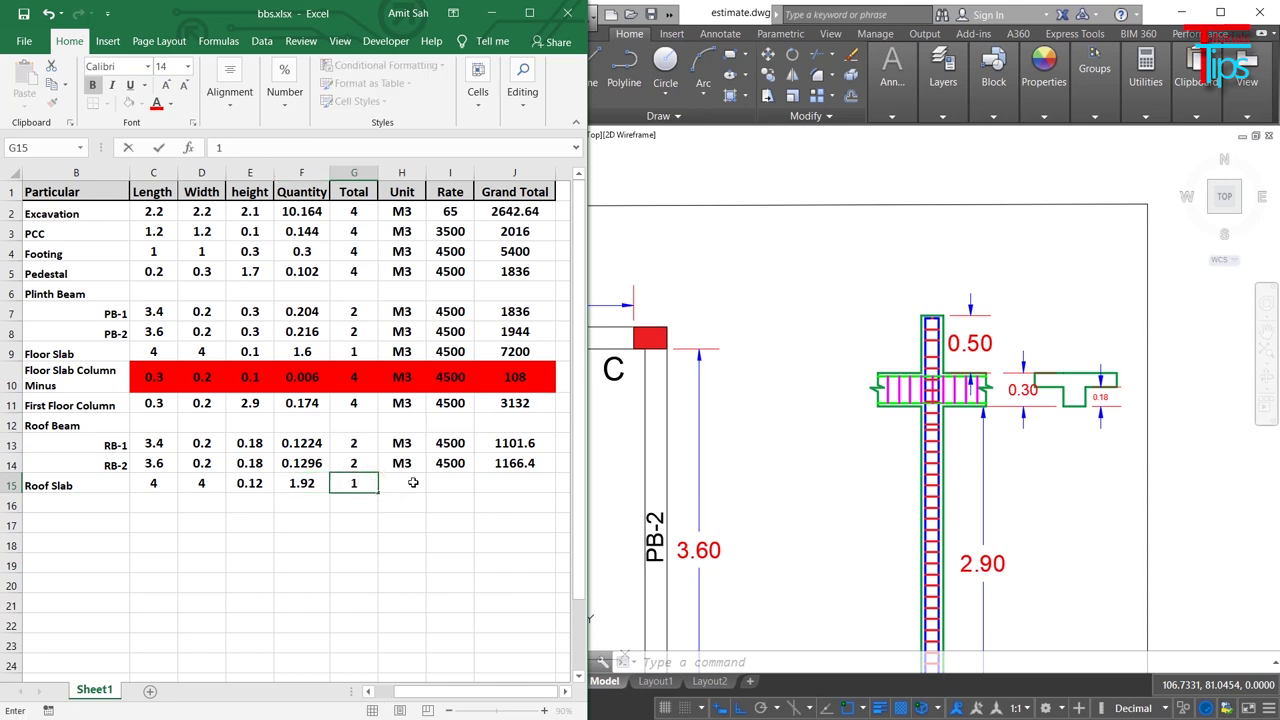
left_click(413, 483)
type("M3")
left_click(450, 486)
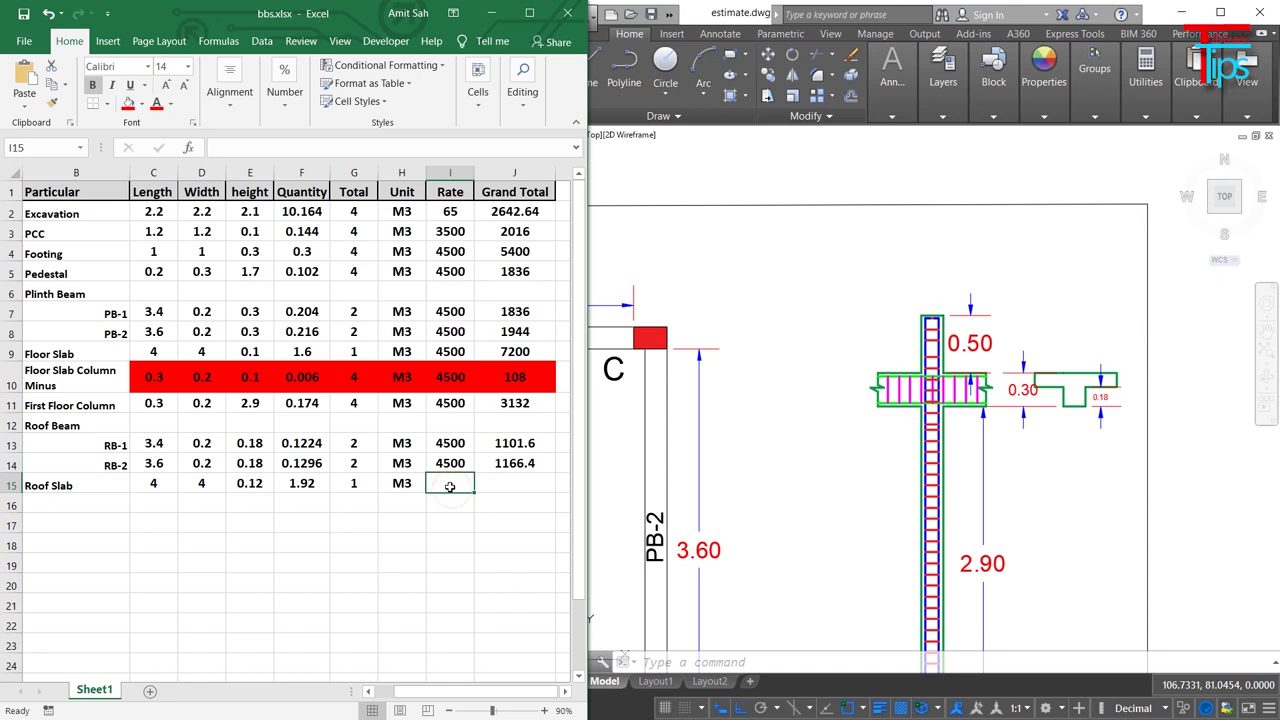
type("4500")
left_click(514, 487)
type("=F15*G15*I15")
key("ctrl+Return")
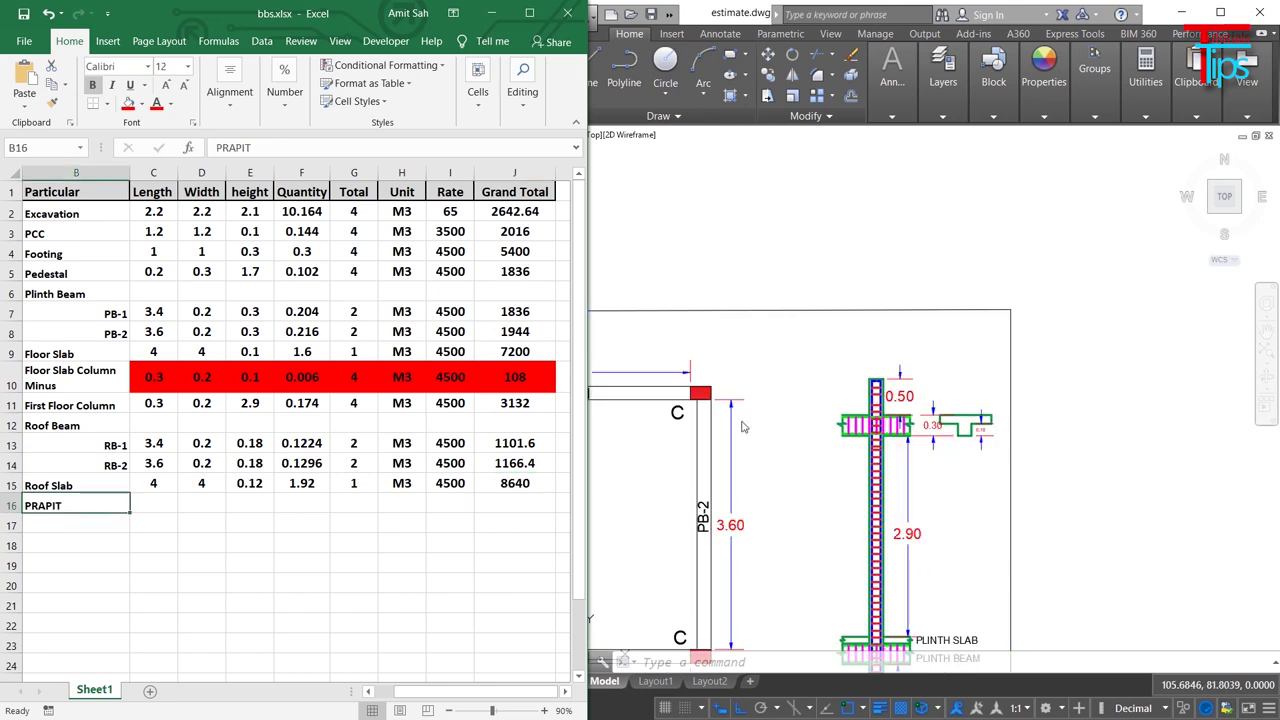
Step: Enter PRAPIT dimensions 0.2 × 0.3 × 0.5 and fill down the quantity formula (0.03)
scroll(742, 427, "down", 5)
scroll(800, 410, "up", 5)
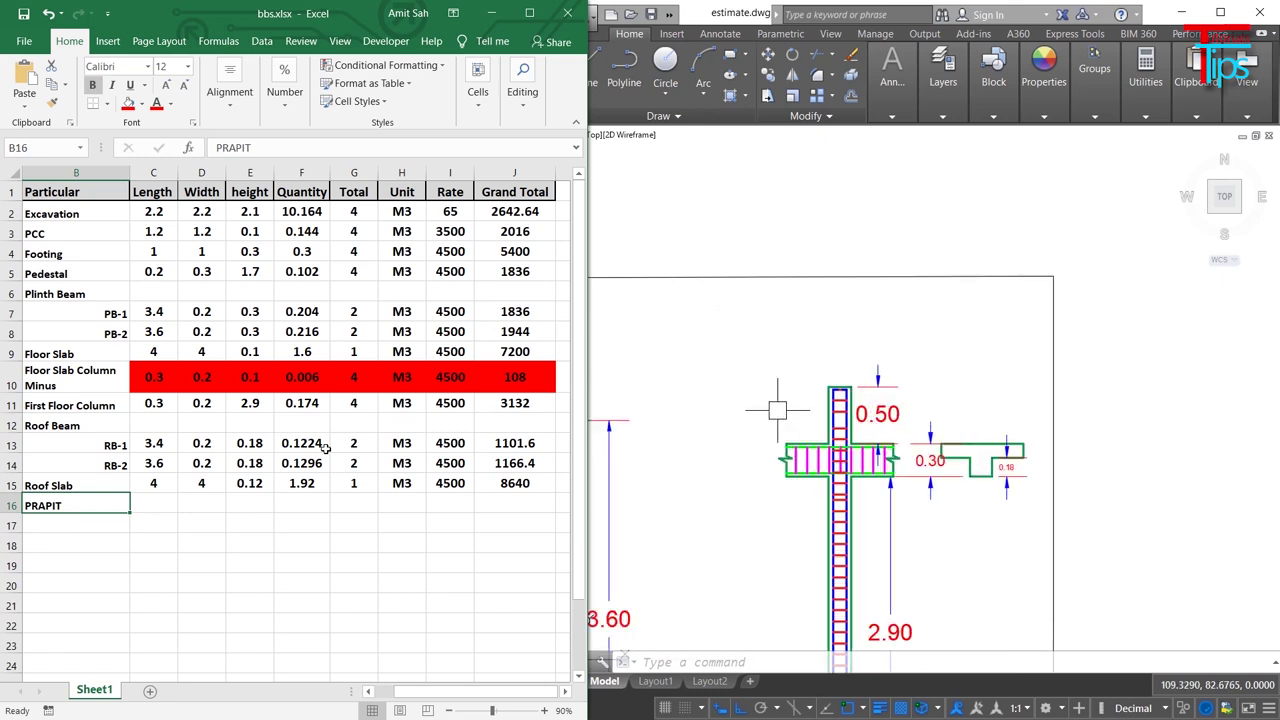
left_click(158, 496)
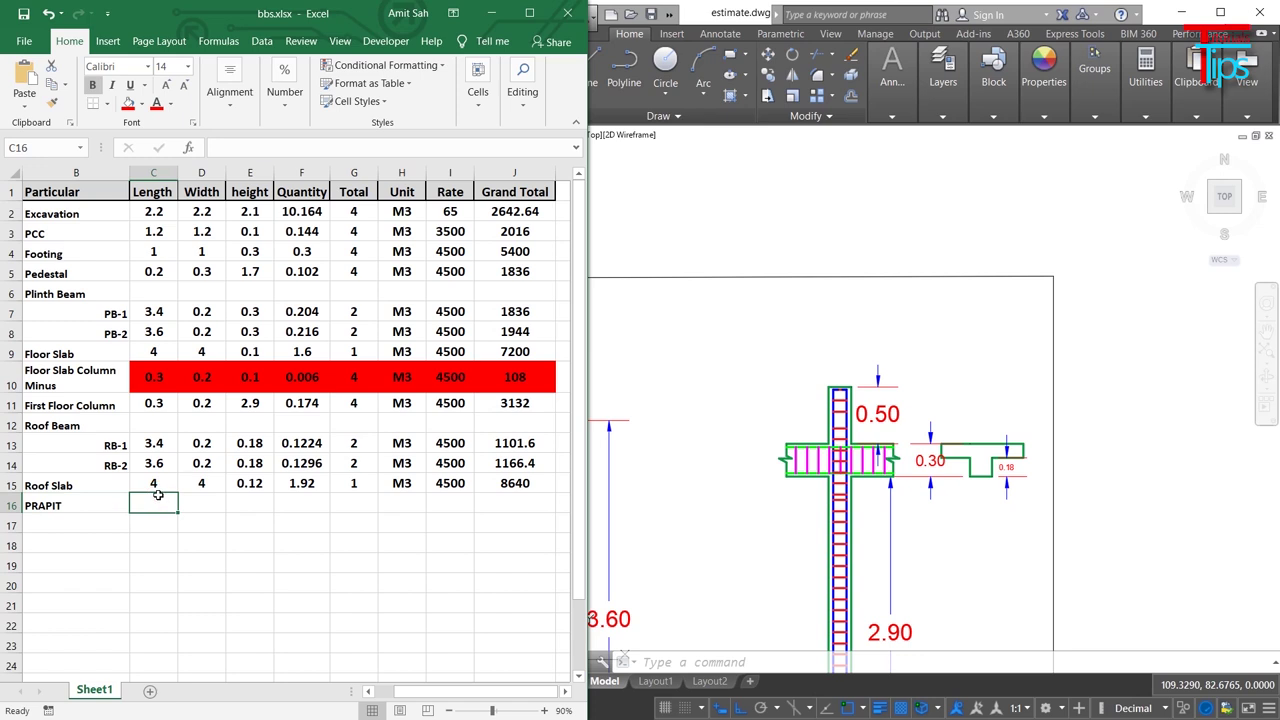
type("0.2")
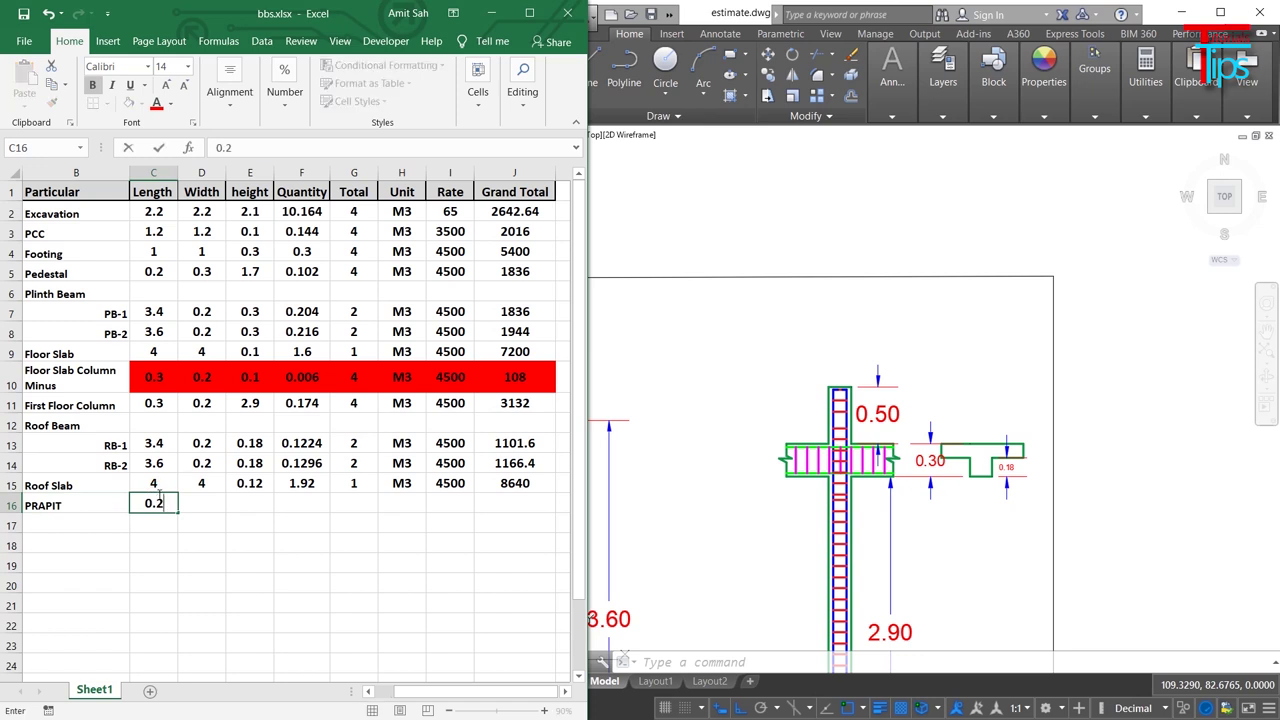
key("Tab")
type("0.3")
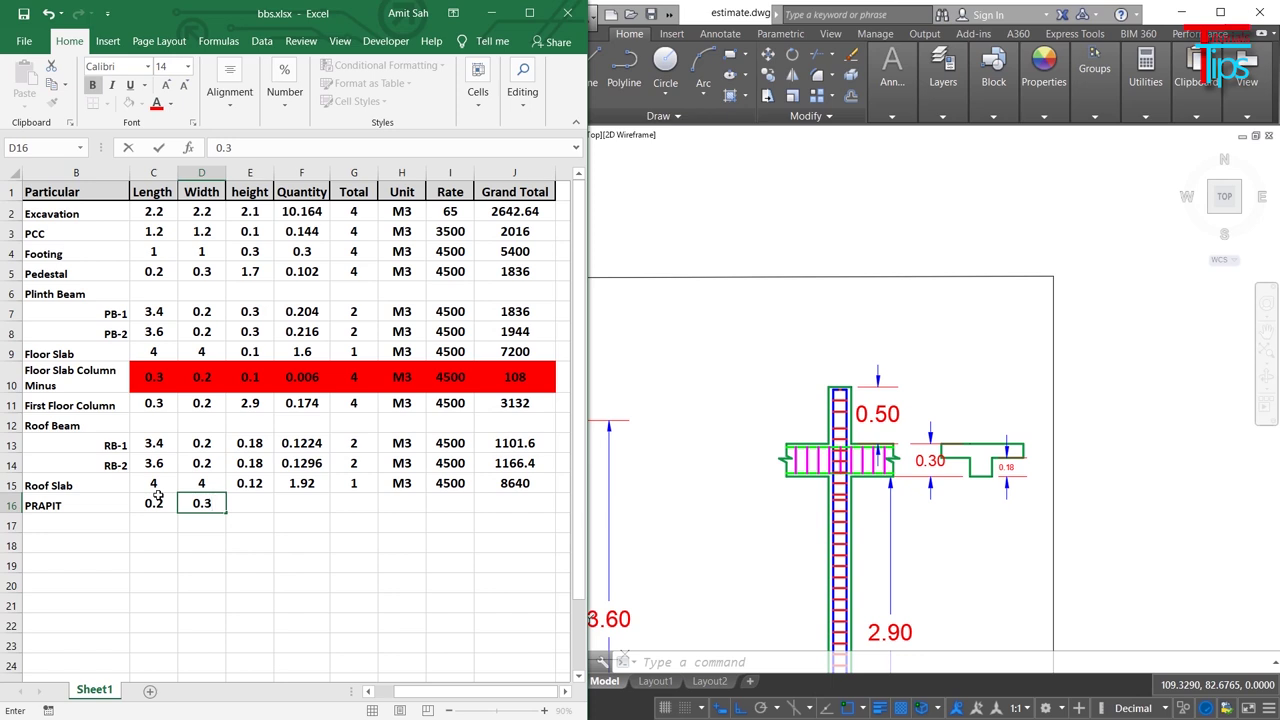
key("Tab")
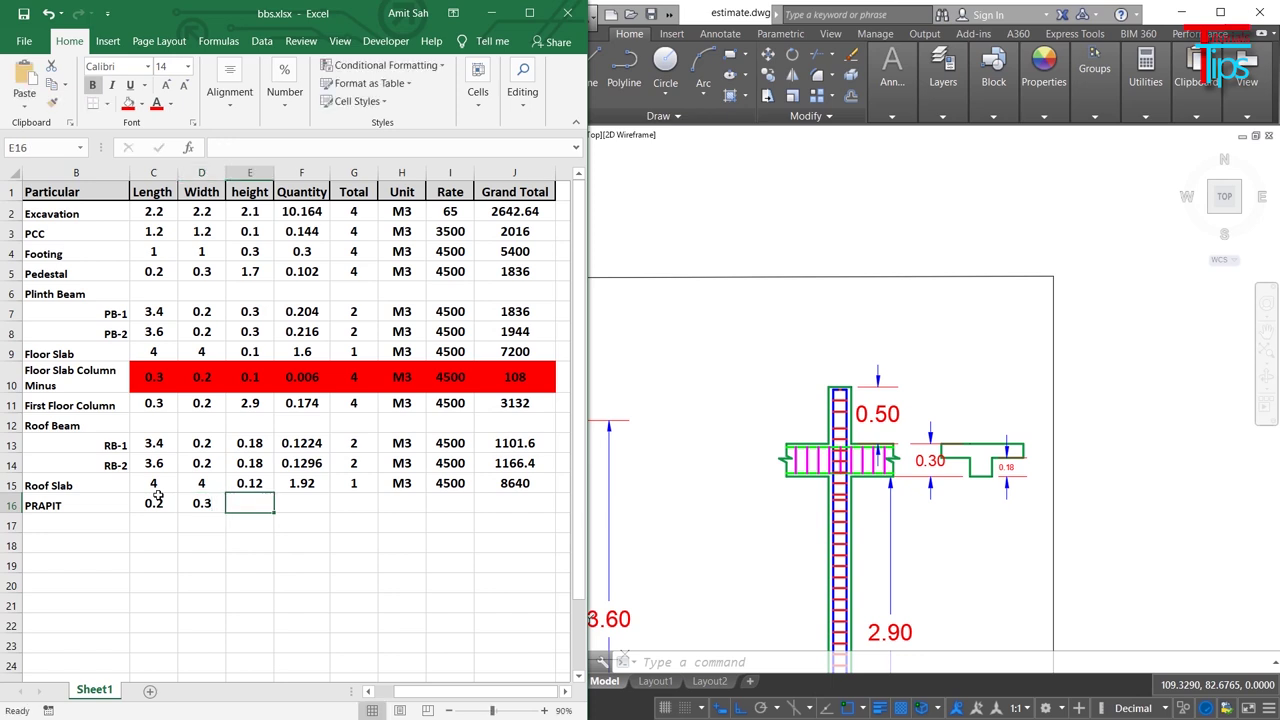
type("0.5")
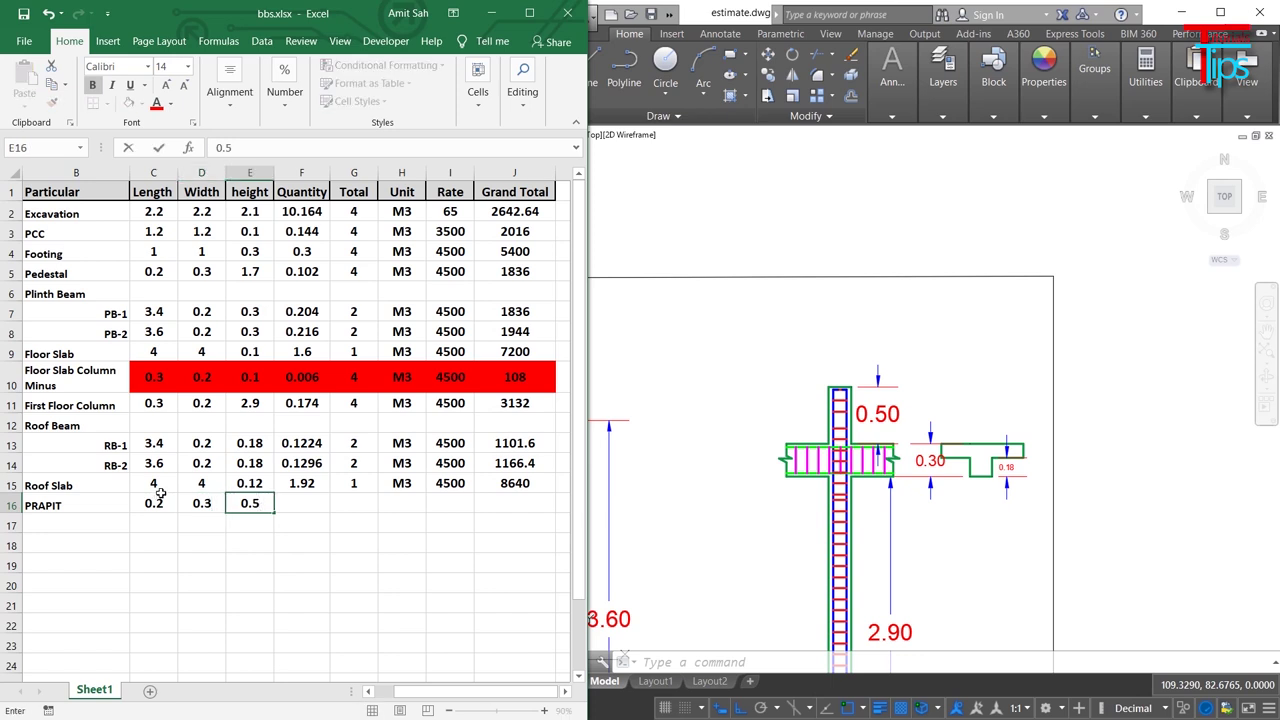
left_click(323, 498)
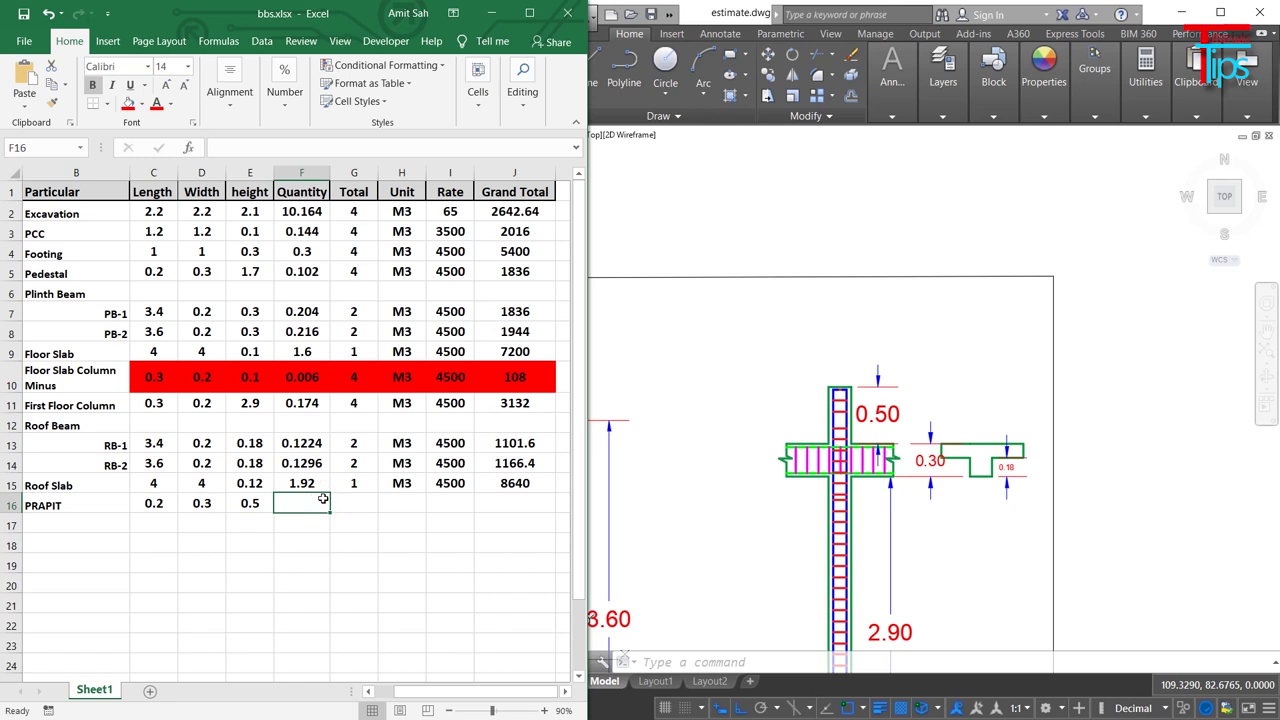
key("ctrl+d")
Step: Set PRAPIT total to 4 and fill down M3, rate 4500 and grand total 540
left_click(352, 501)
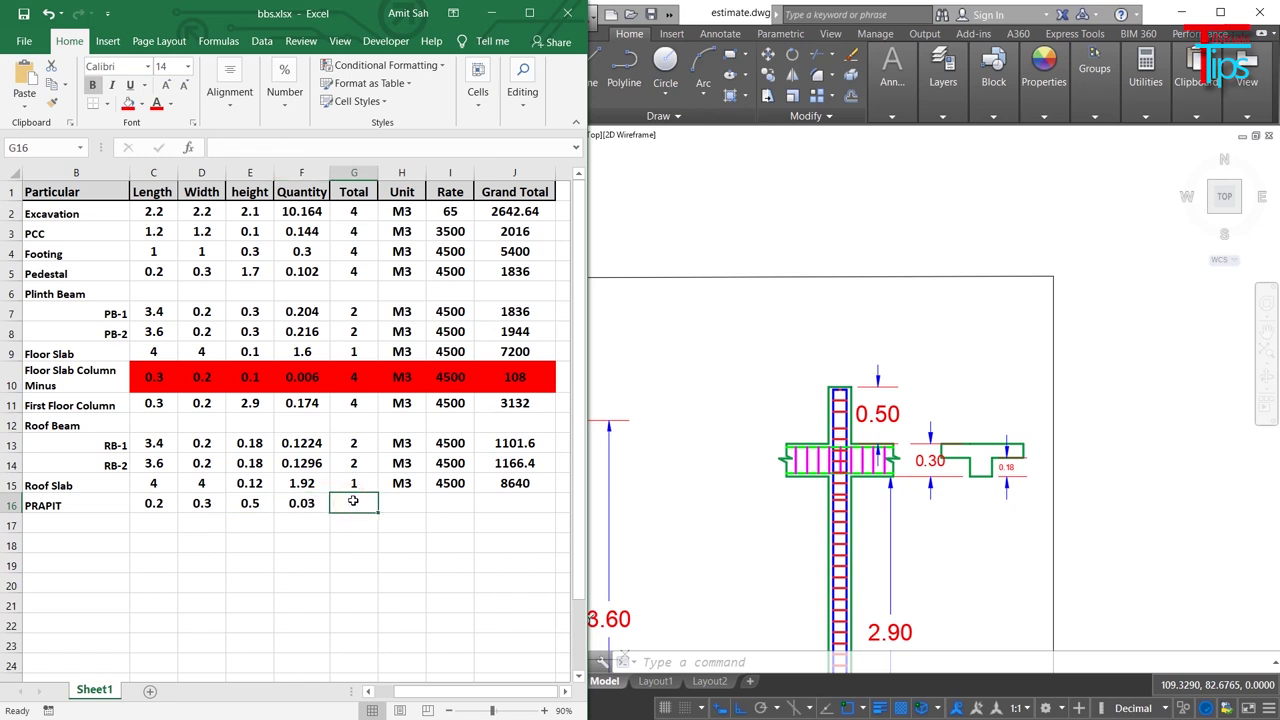
type("4")
left_click(399, 503)
key("ctrl+d")
key("Tab")
key("ctrl+d")
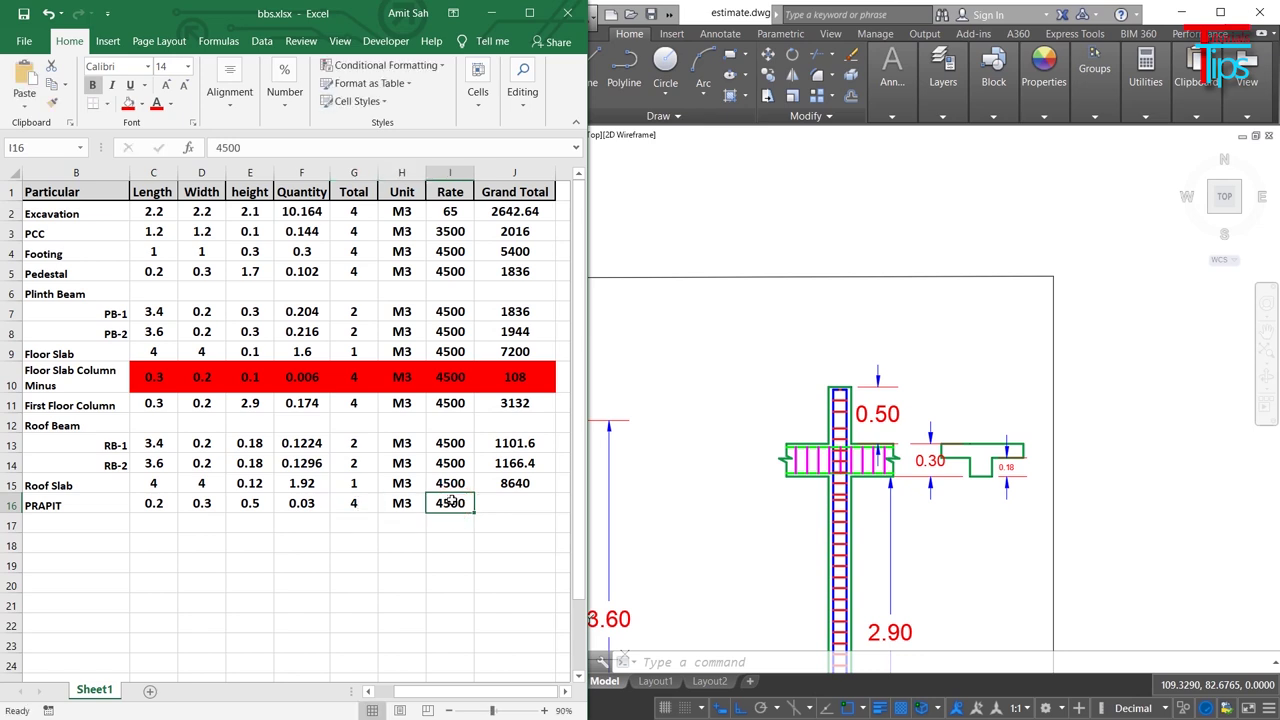
left_click(515, 504)
key("ctrl+d")
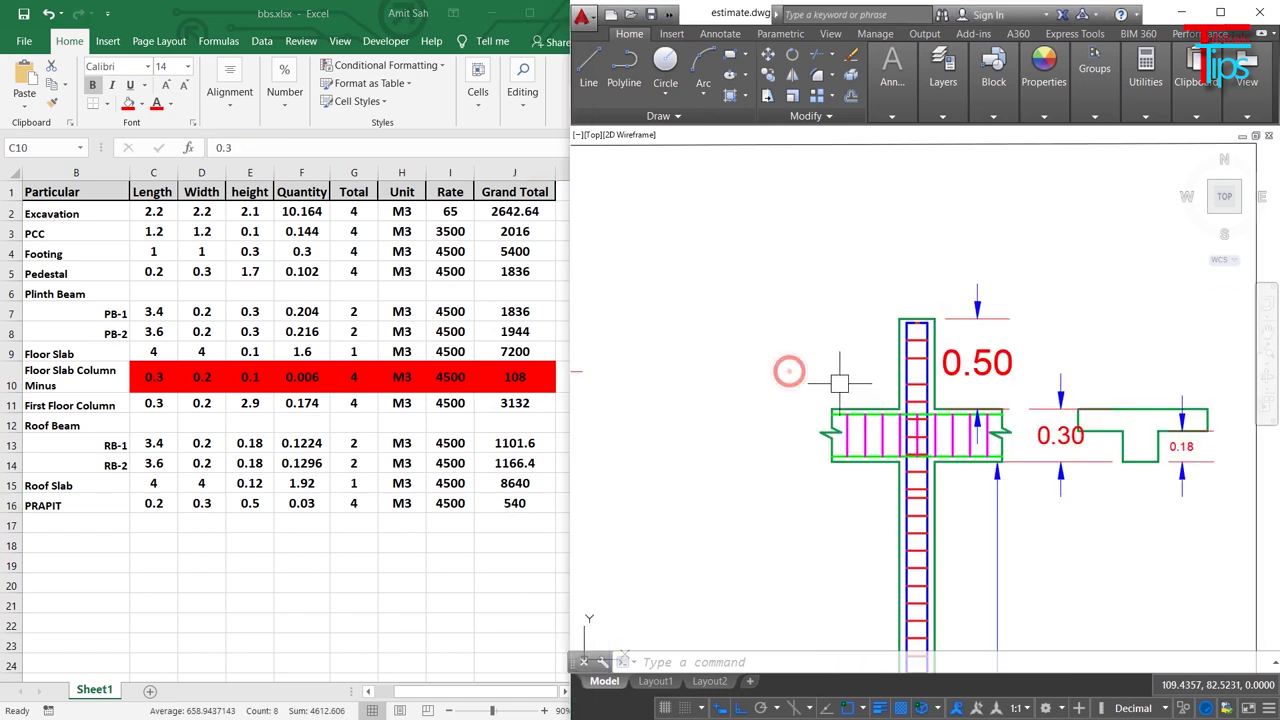
Step: Zoom and pan to the Beam and Slab Schedule tables, select them, then clear the selection
scroll(830, 370, "down", 6)
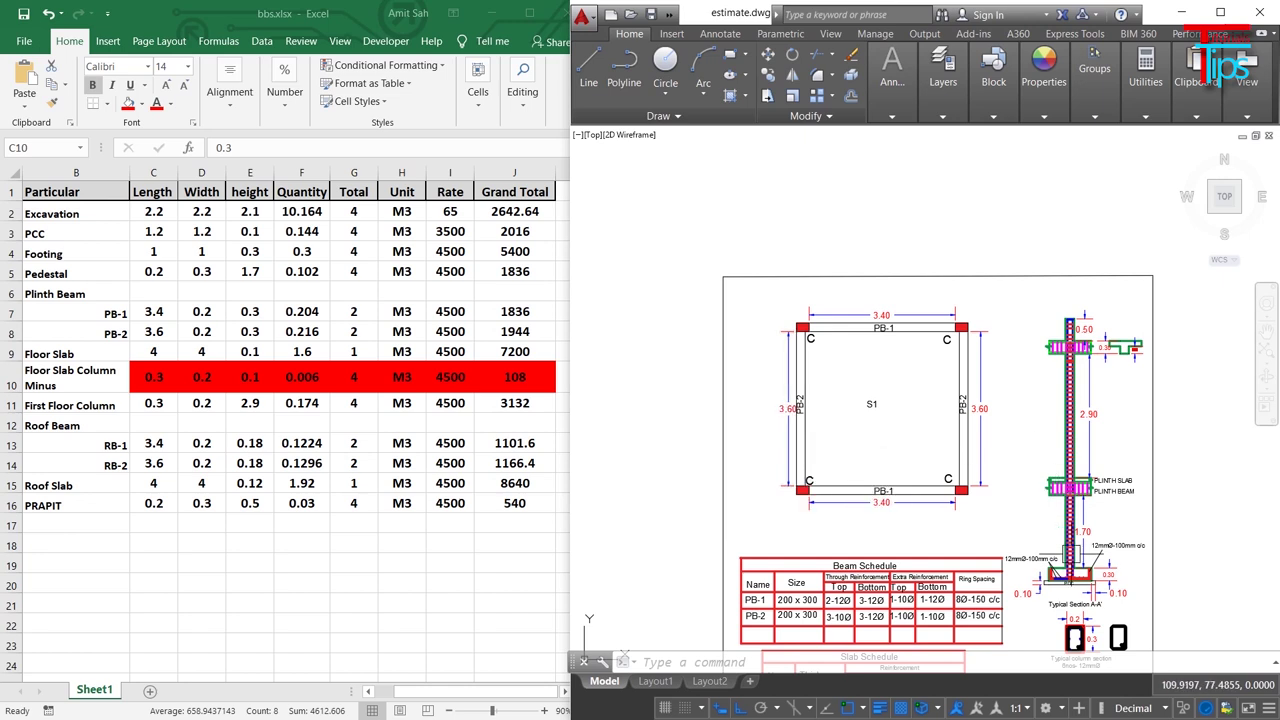
scroll(1030, 577, "up", 5)
scroll(1122, 552, "down", 5)
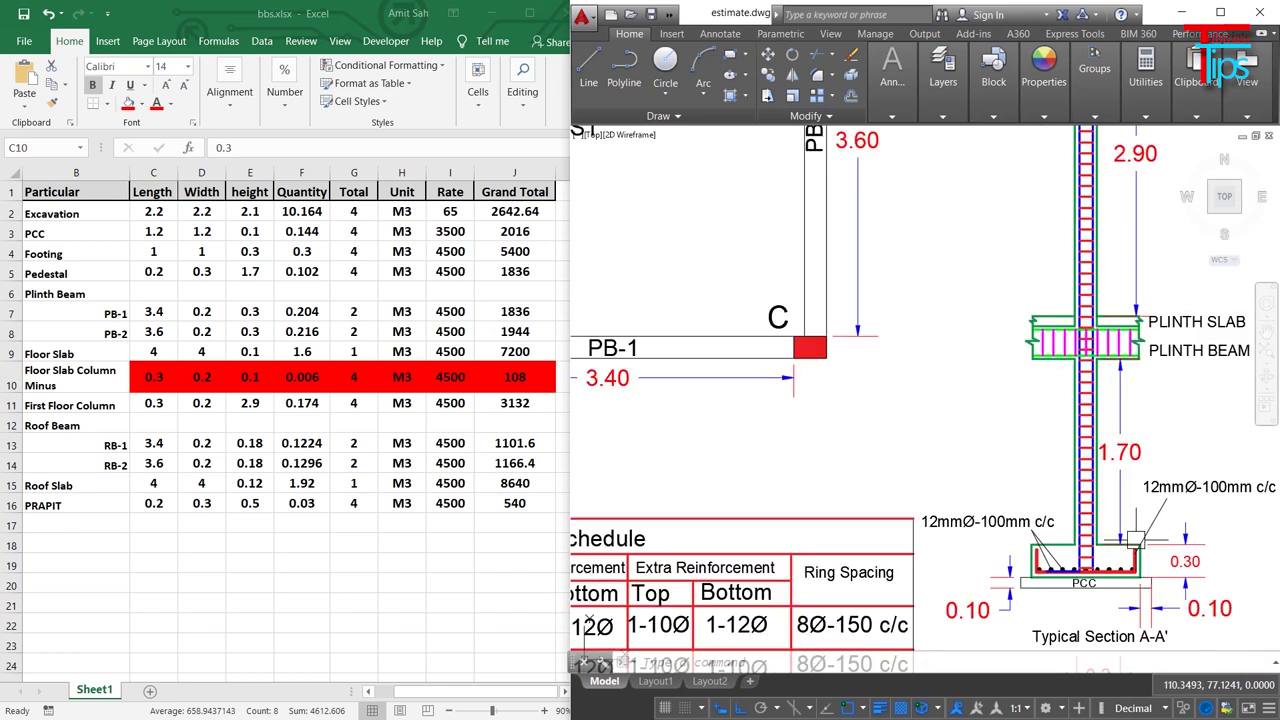
left_click_drag(958, 543, 966, 356)
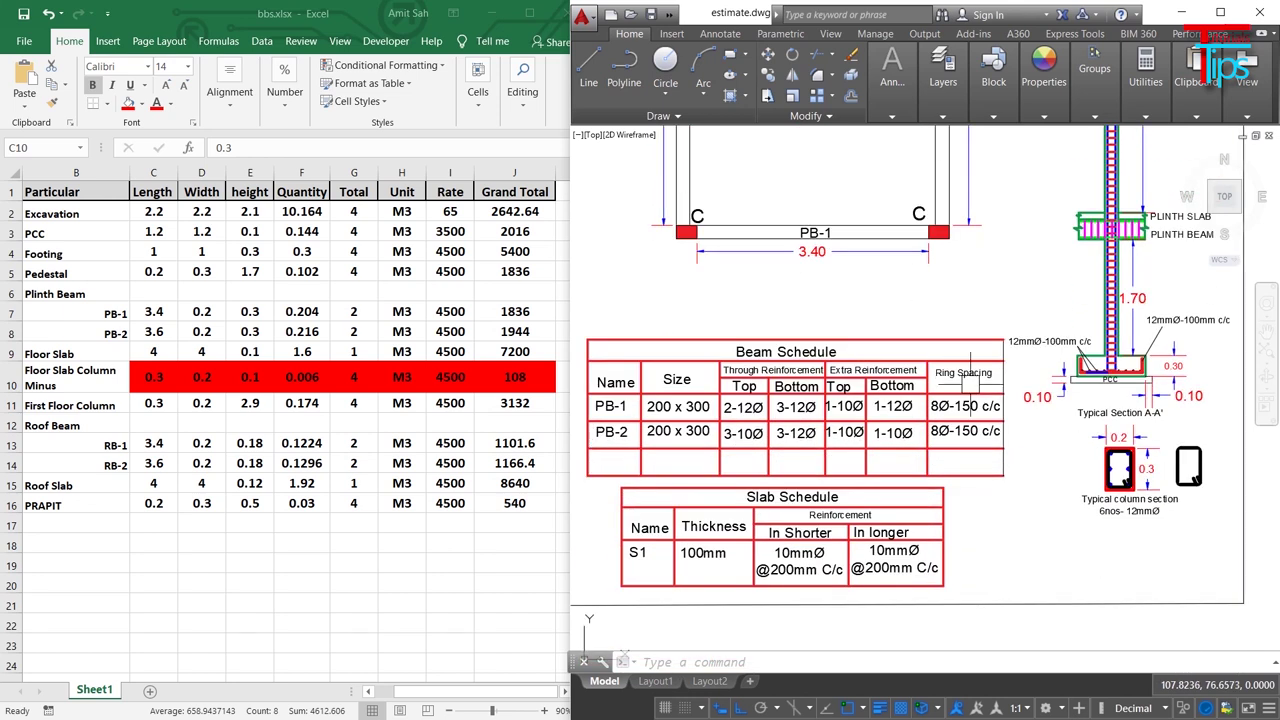
left_click(604, 289)
mouse_move(604, 289)
left_mouse_down()
mouse_move(958, 296)
mouse_move(1016, 431)
mouse_move(930, 622)
mouse_move(642, 592)
mouse_move(588, 470)
mouse_move(607, 340)
mouse_move(586, 287)
left_mouse_up()
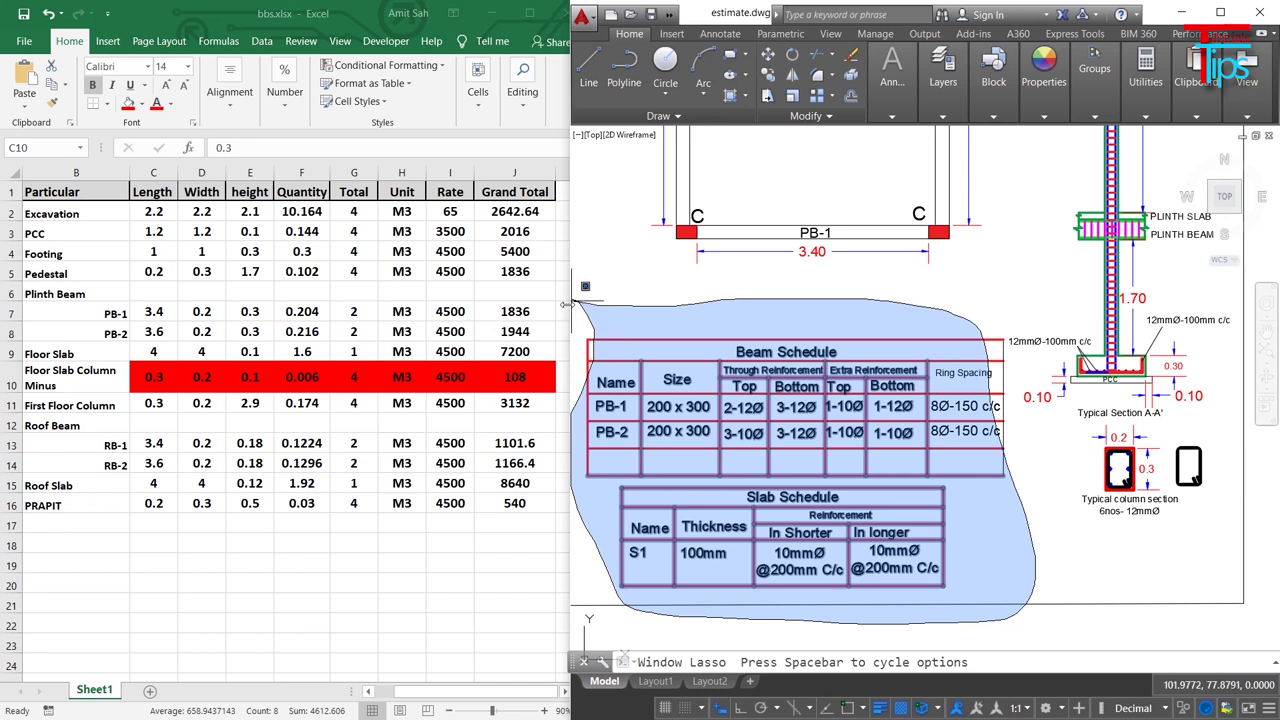
left_click_drag(573, 302, 577, 300)
key("Escape")
key("Escape")
key("Escape")
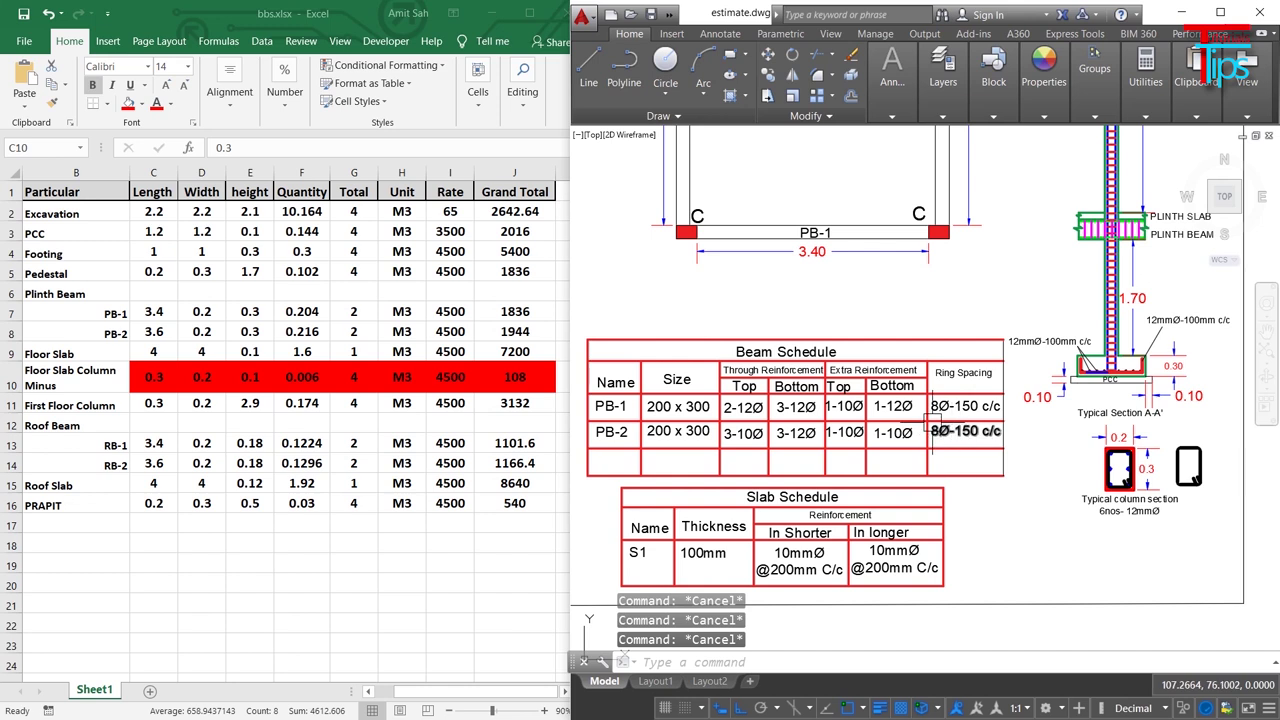